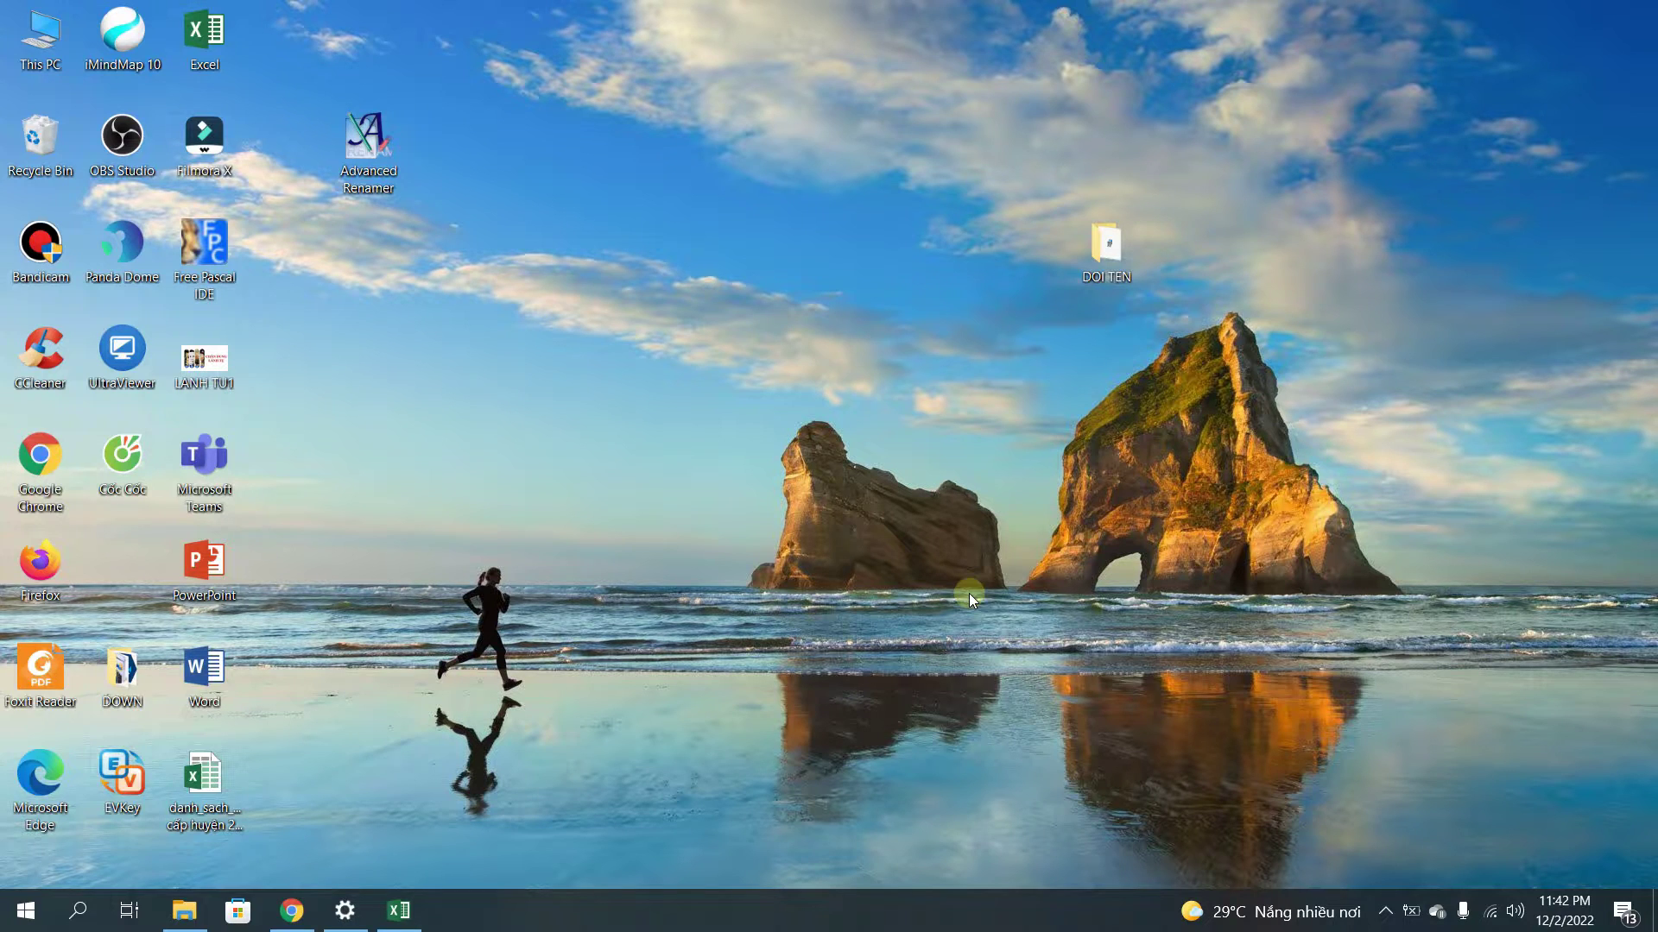
Open the ilovepdf_extracted-pages folder inside DOWN and view the certificate in FILE_20220209_090040_0 21-1, closing it when done.
click(195, 905)
click(719, 362)
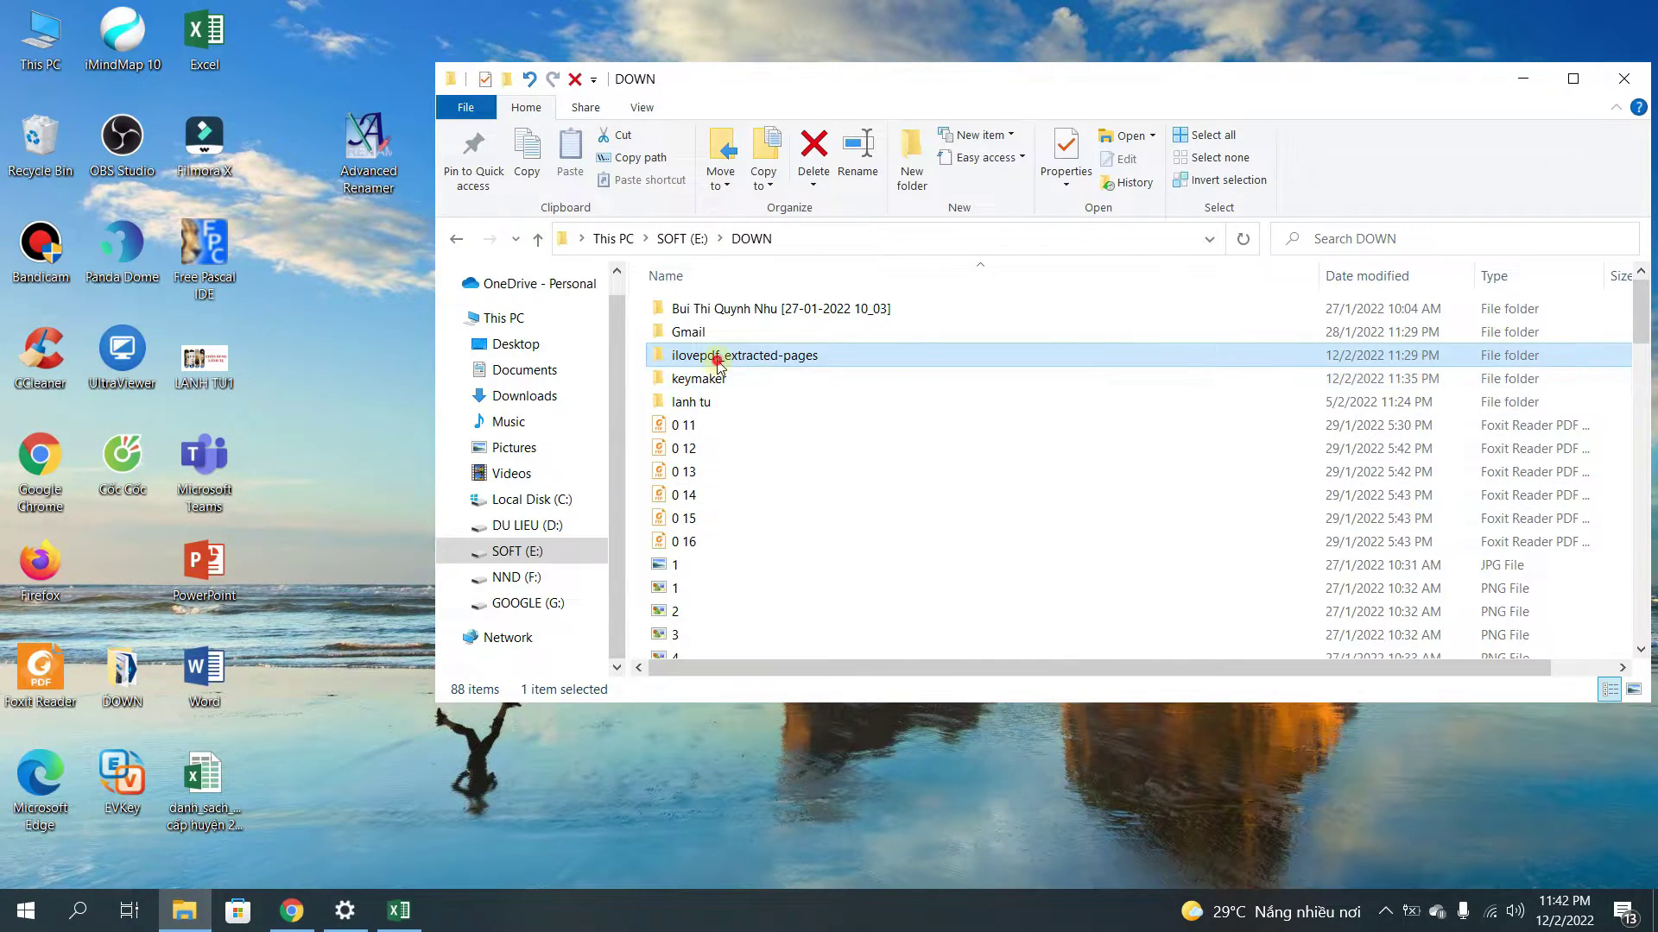
double_click(719, 363)
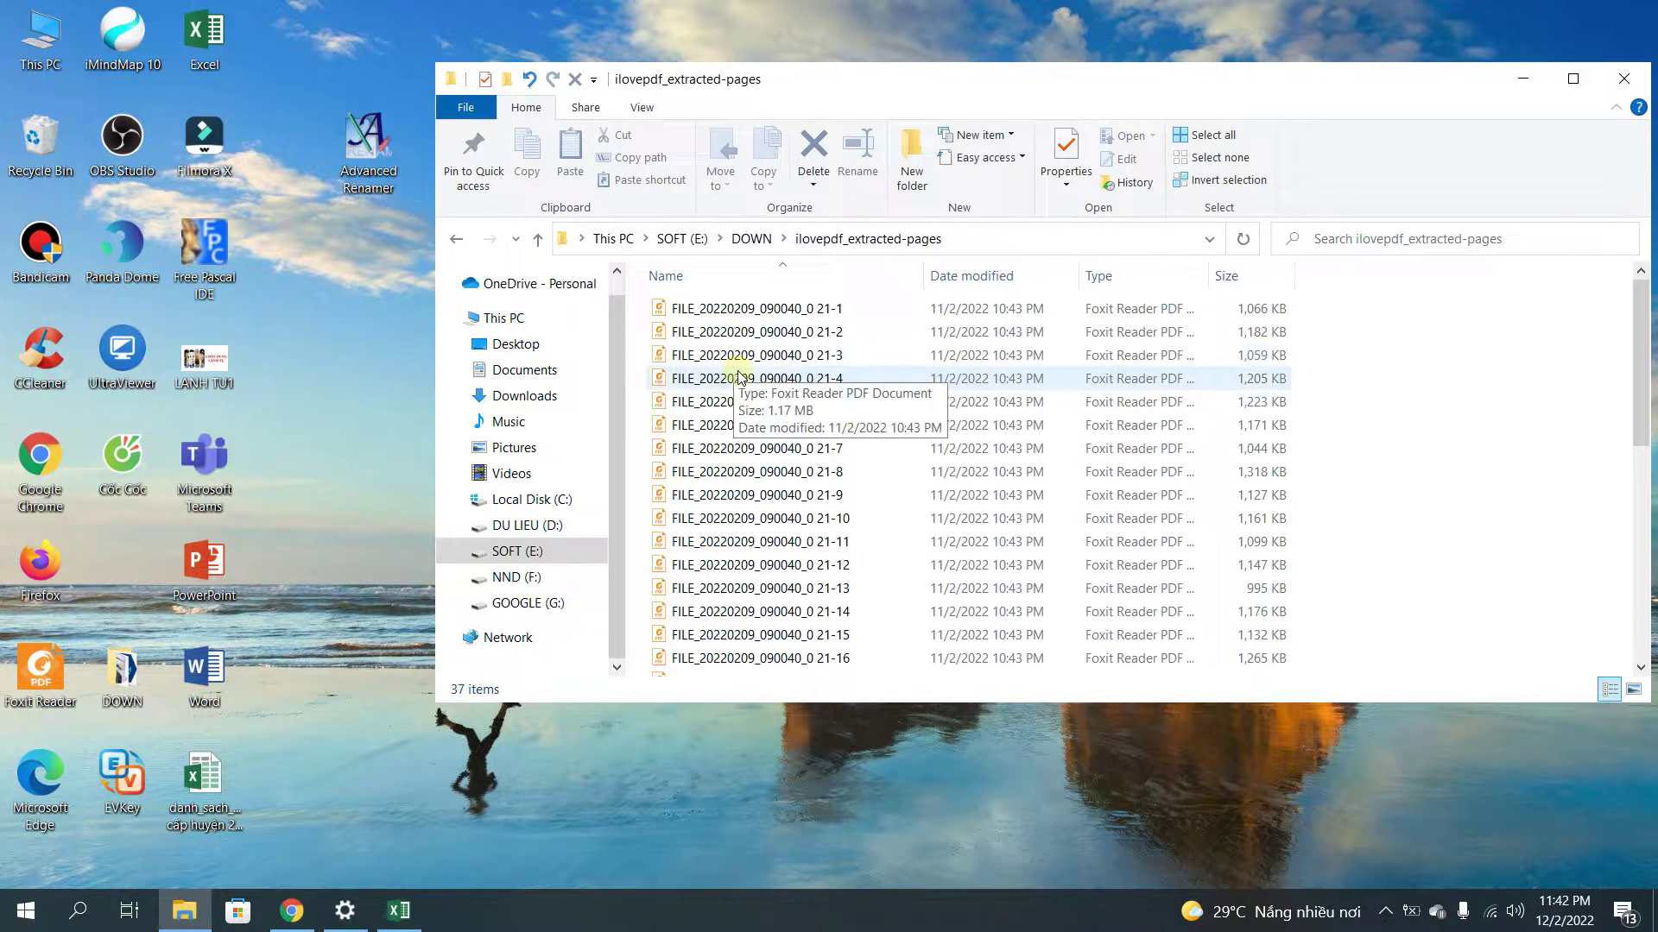
double_click(740, 309)
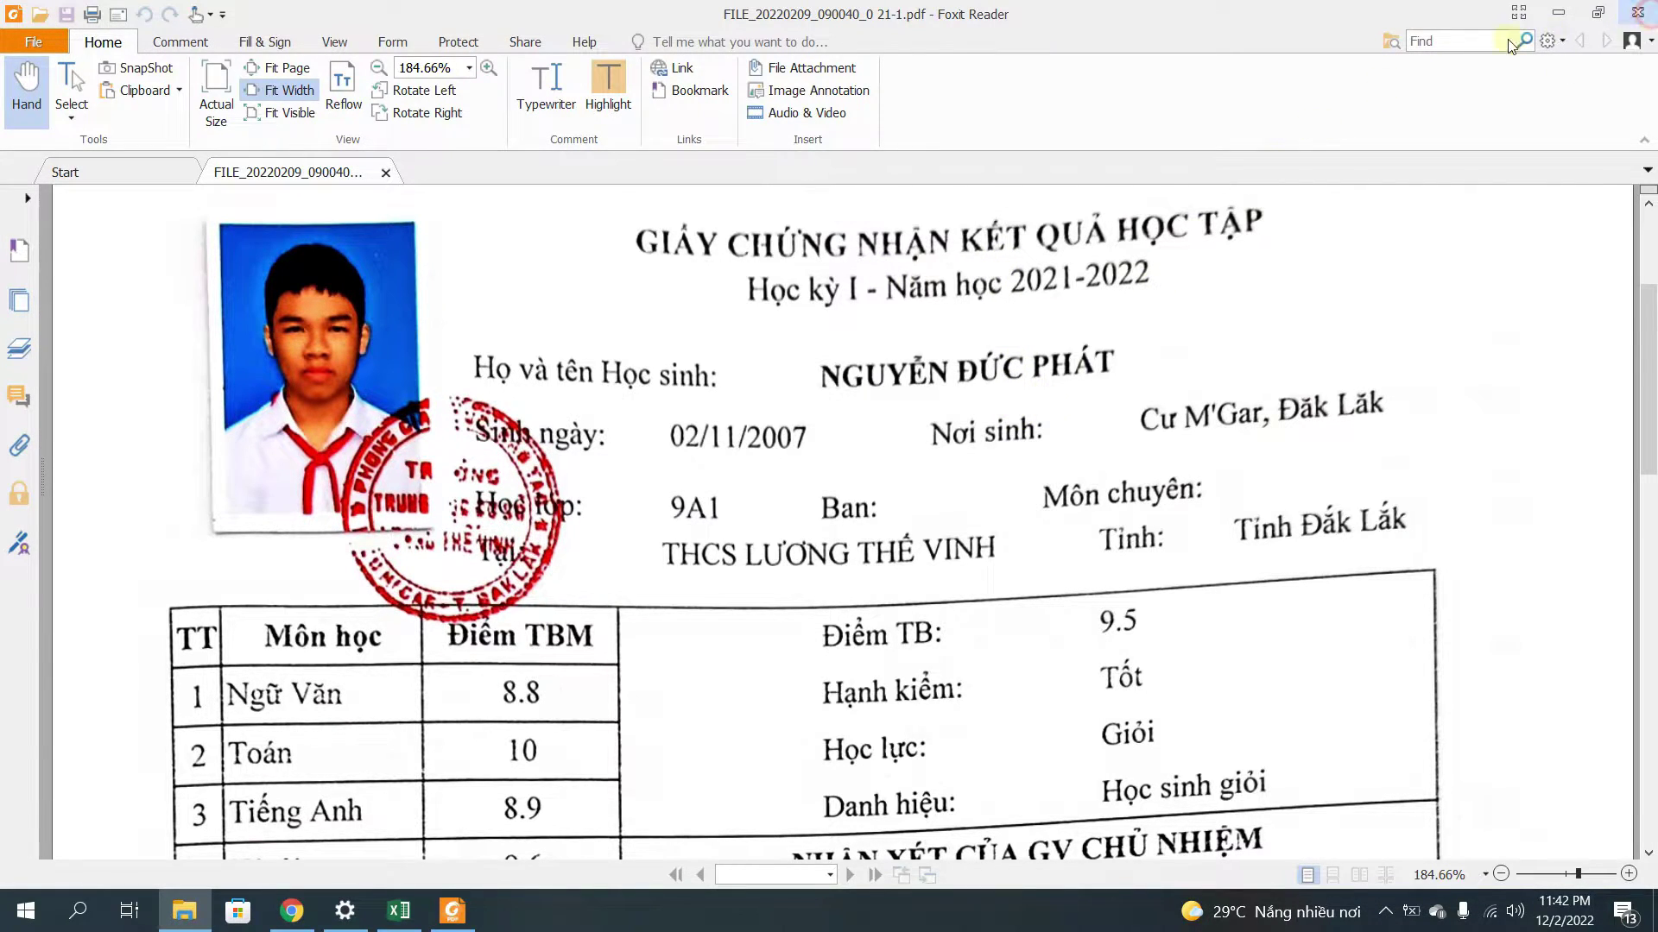
key(alt+F4)
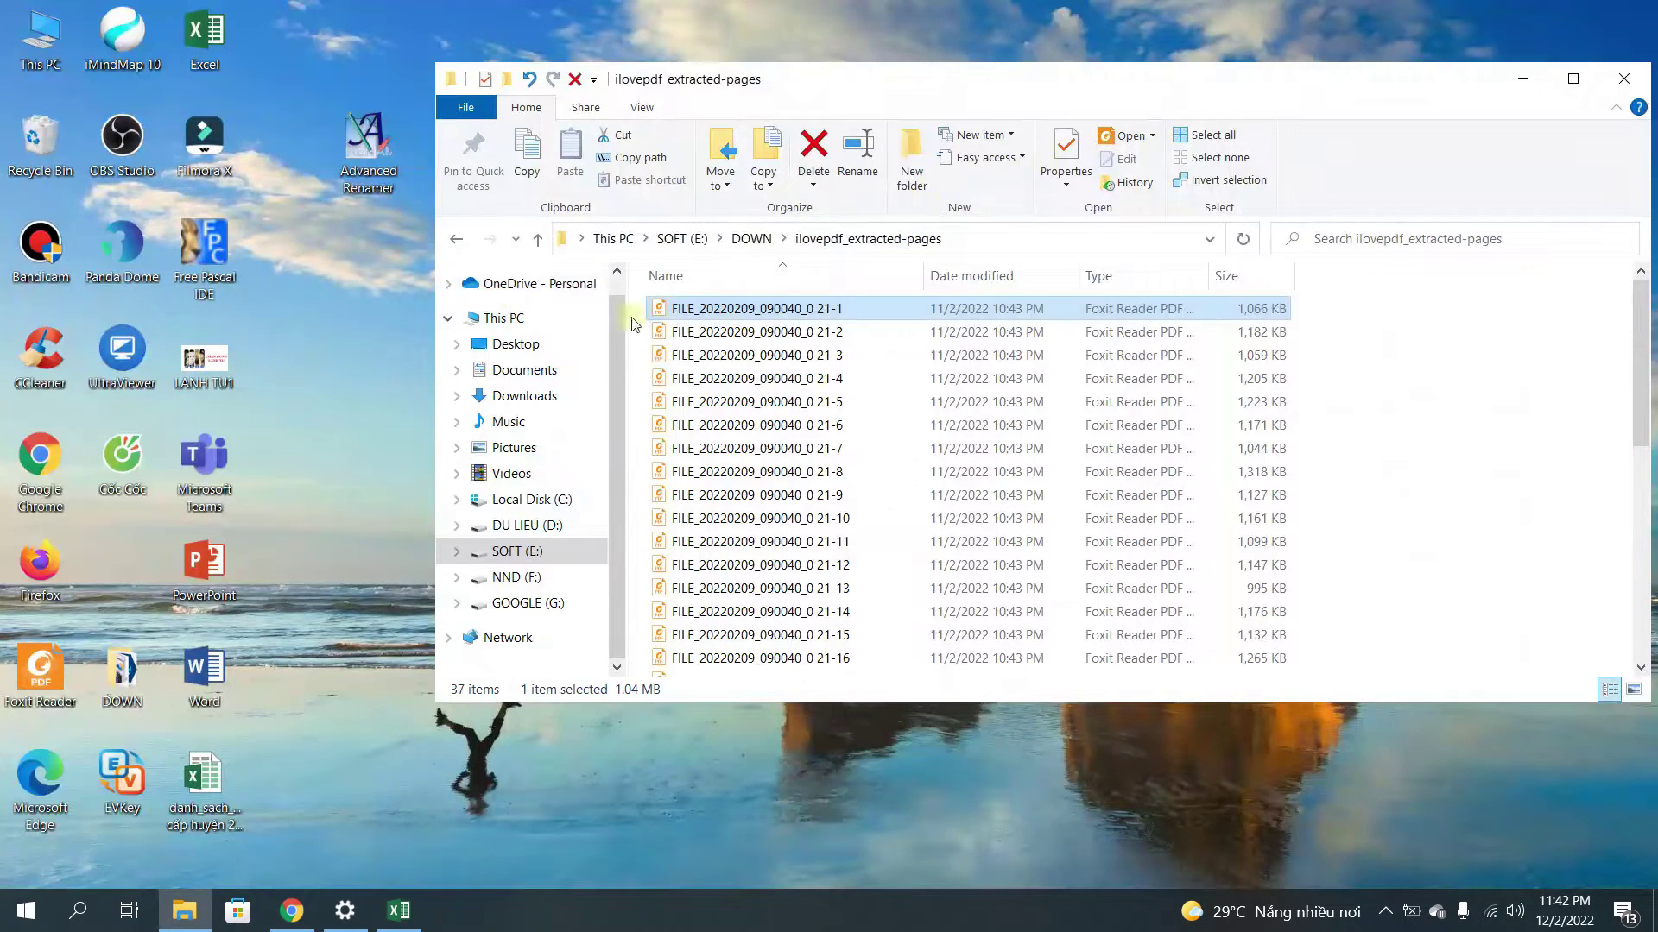
View the certificates in FILE_20220209_090040_0 21-2 and 21-8 one after another to read the student's name in each.
click(720, 335)
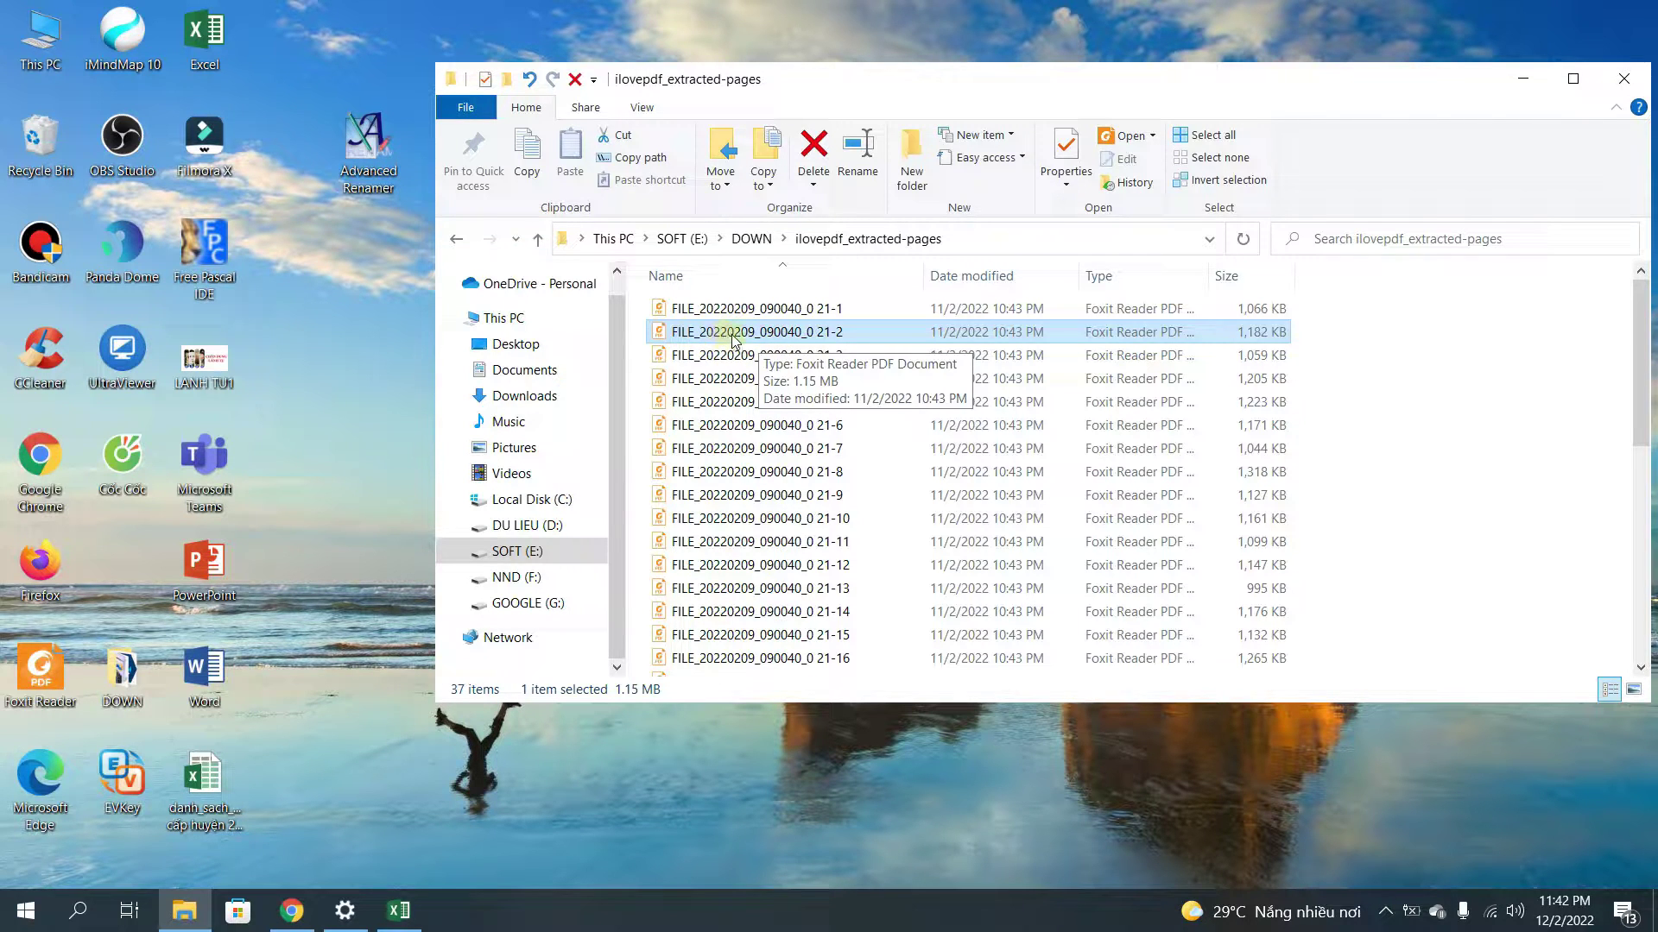
double_click(757, 336)
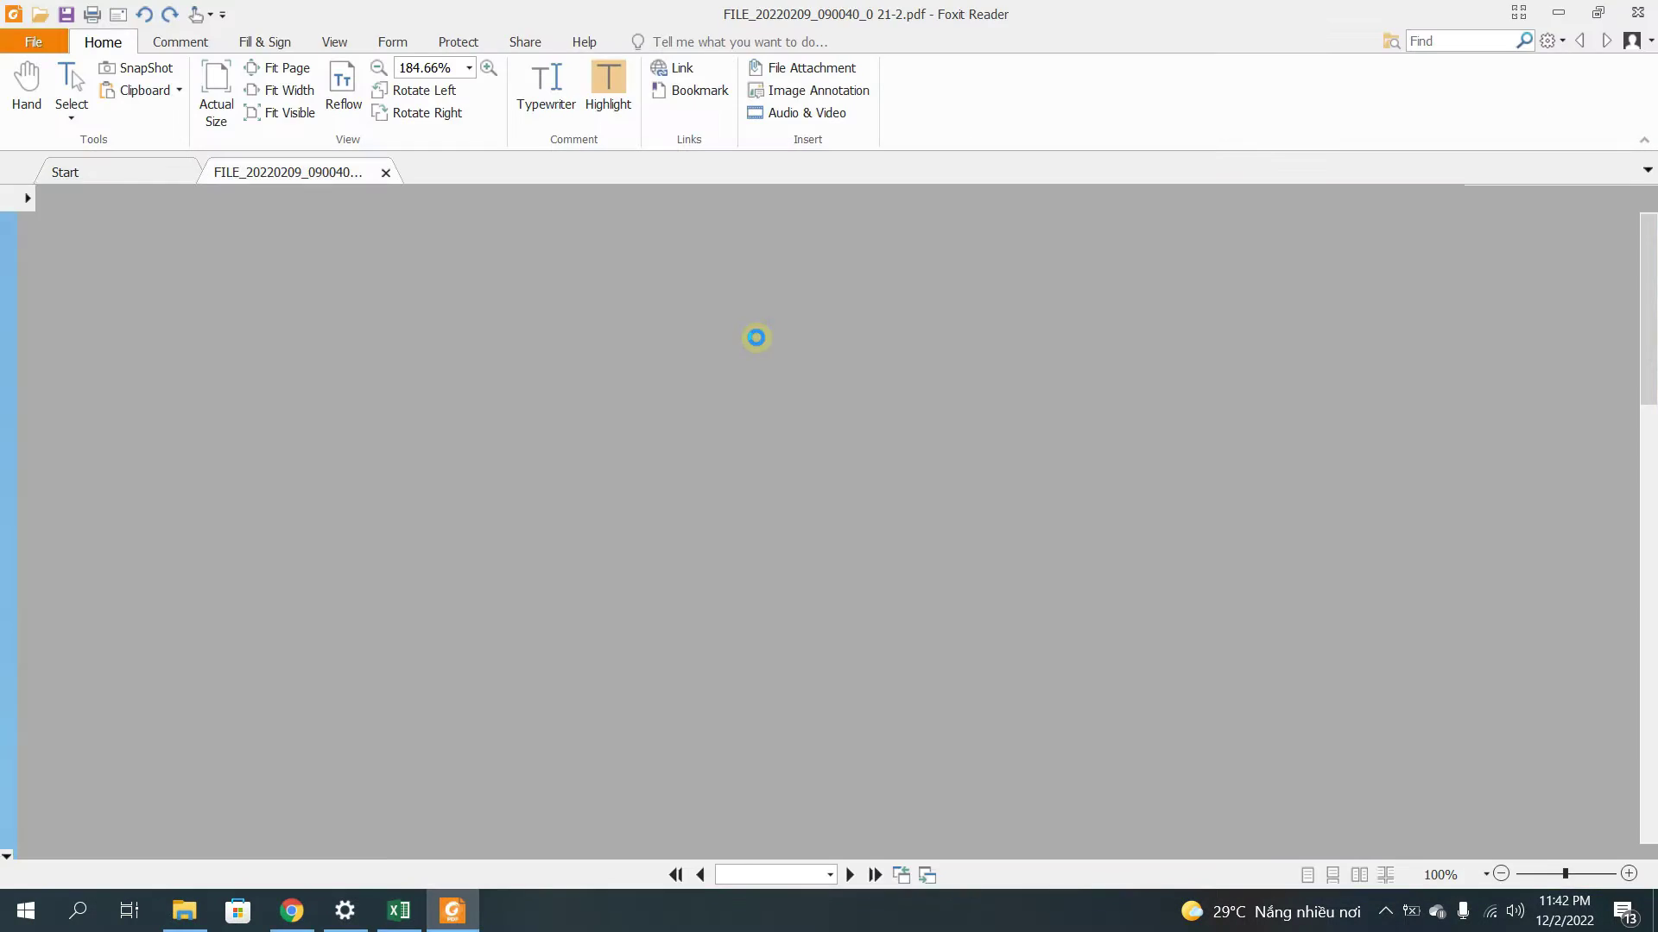
scroll(875, 464, down, 4)
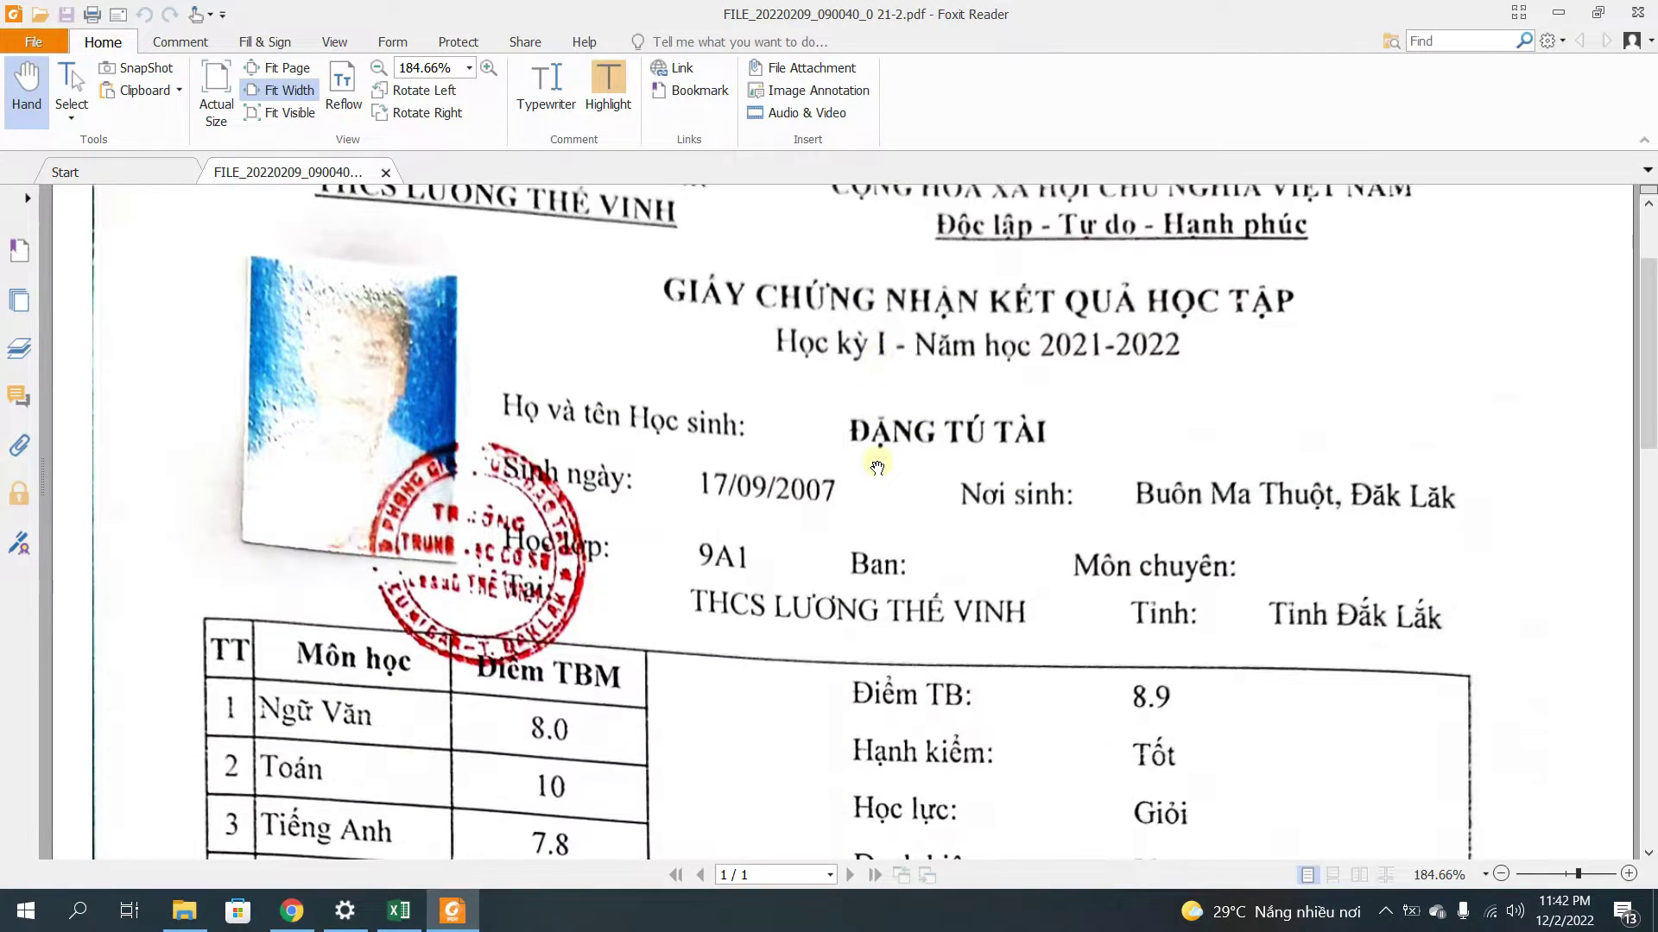
scroll(876, 467, up, 3)
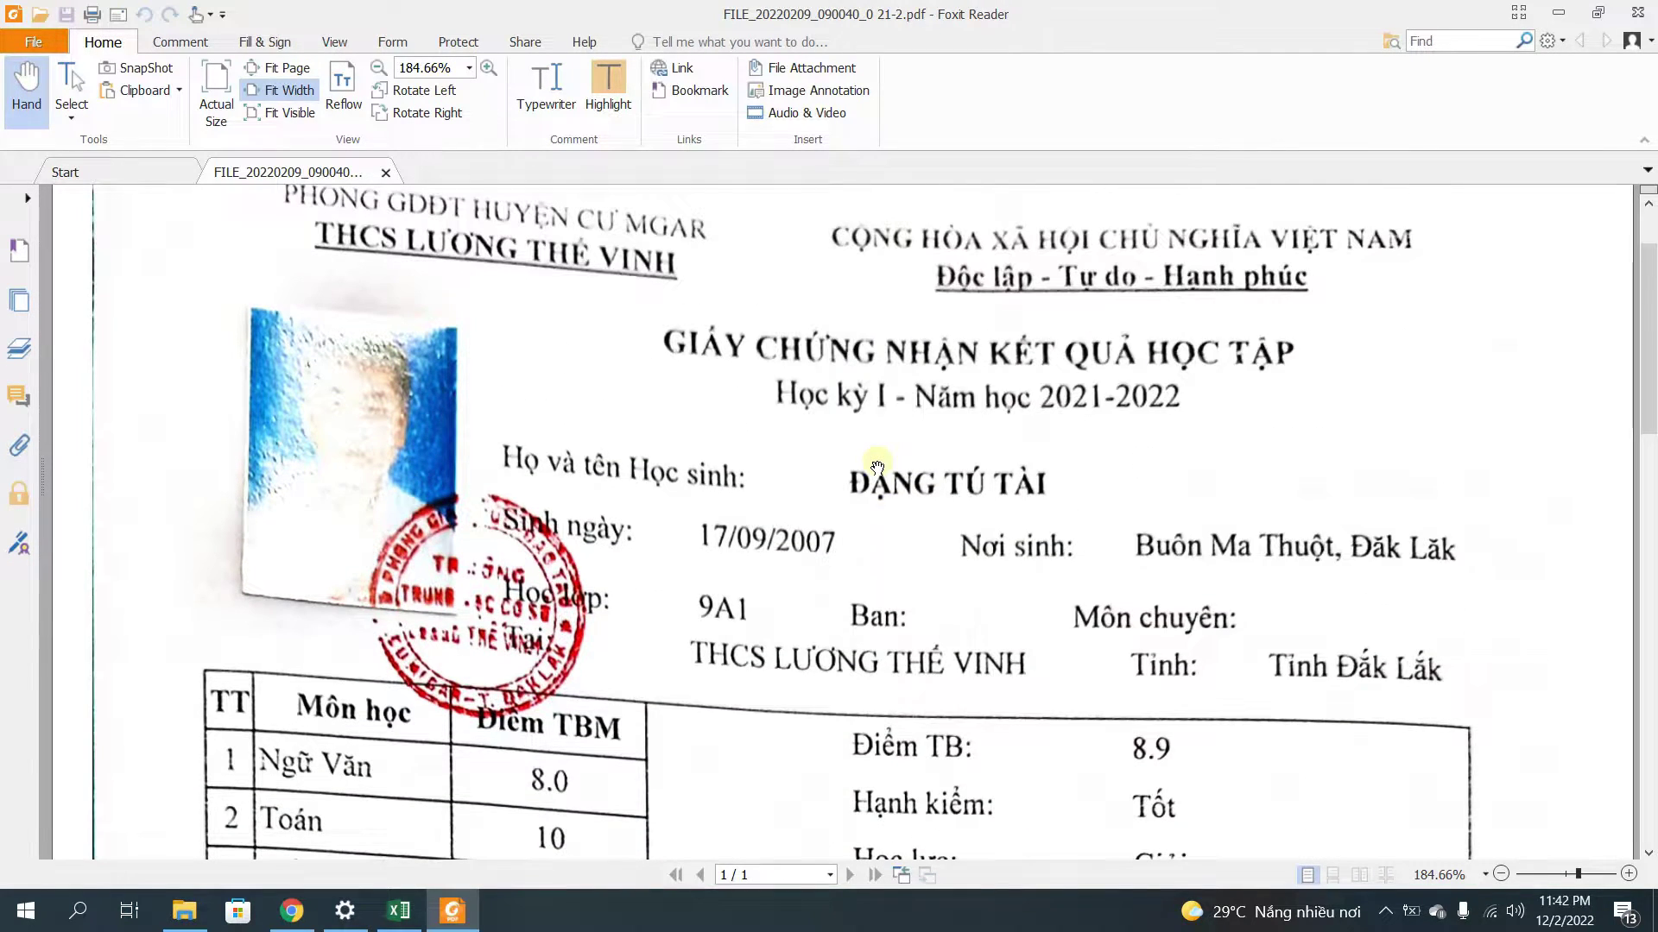
click(1638, 12)
double_click(728, 478)
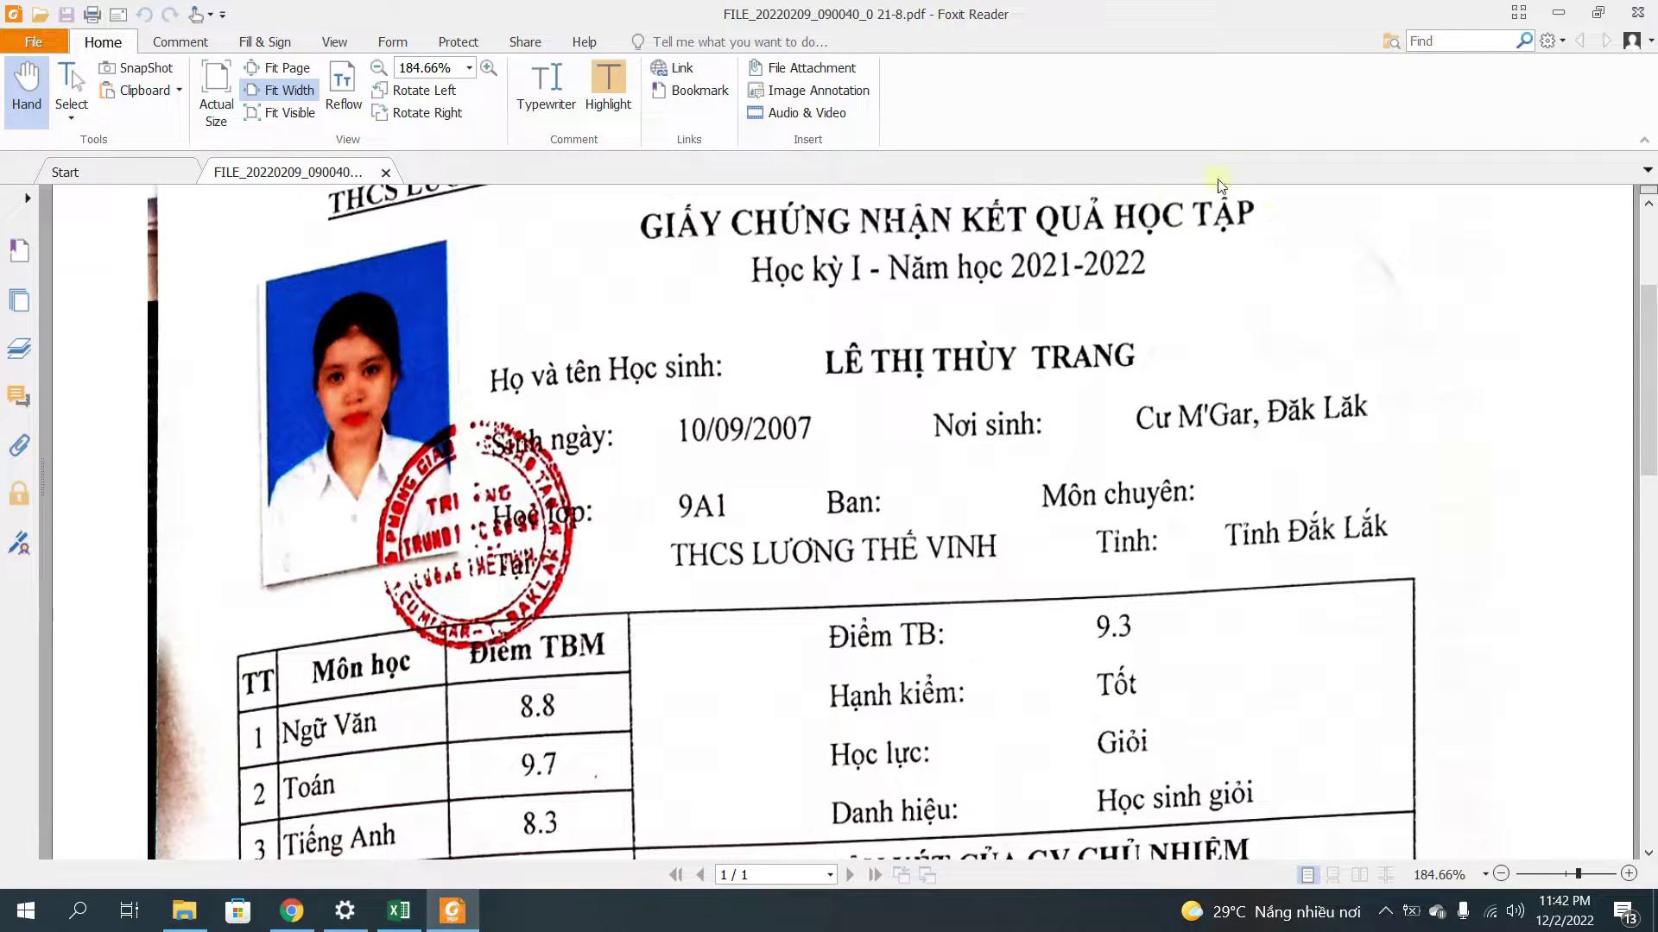
click(1632, 19)
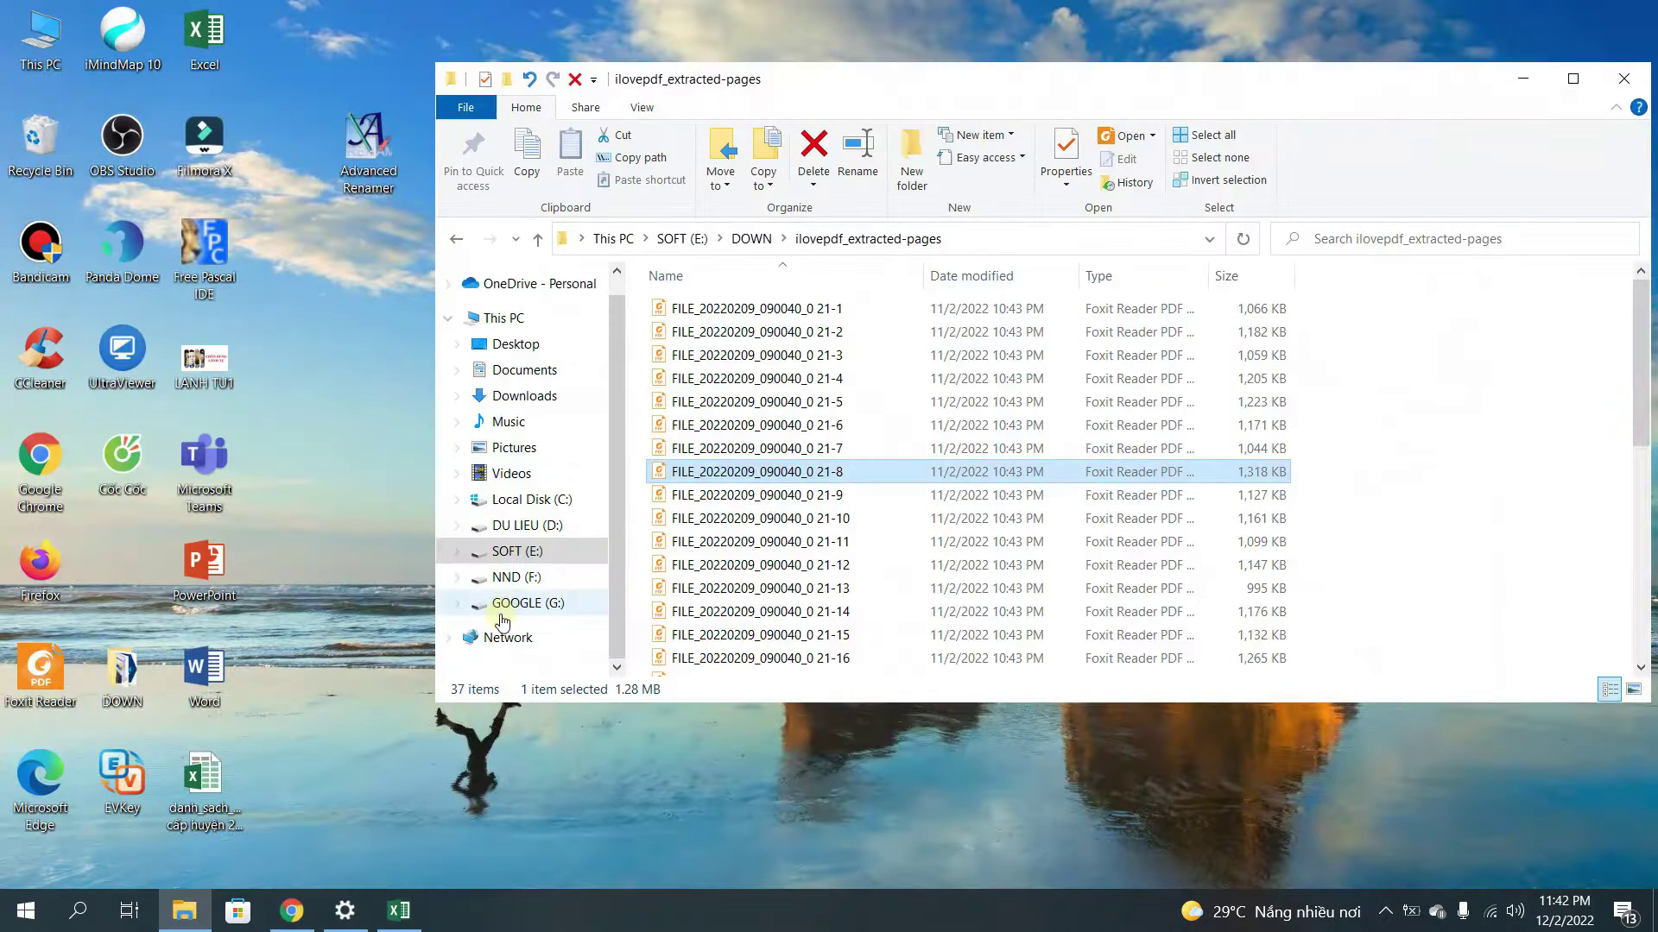
Switch to the Excel registration workbook and look through the student names in the "Họ và tên" column from row 7 down.
click(404, 913)
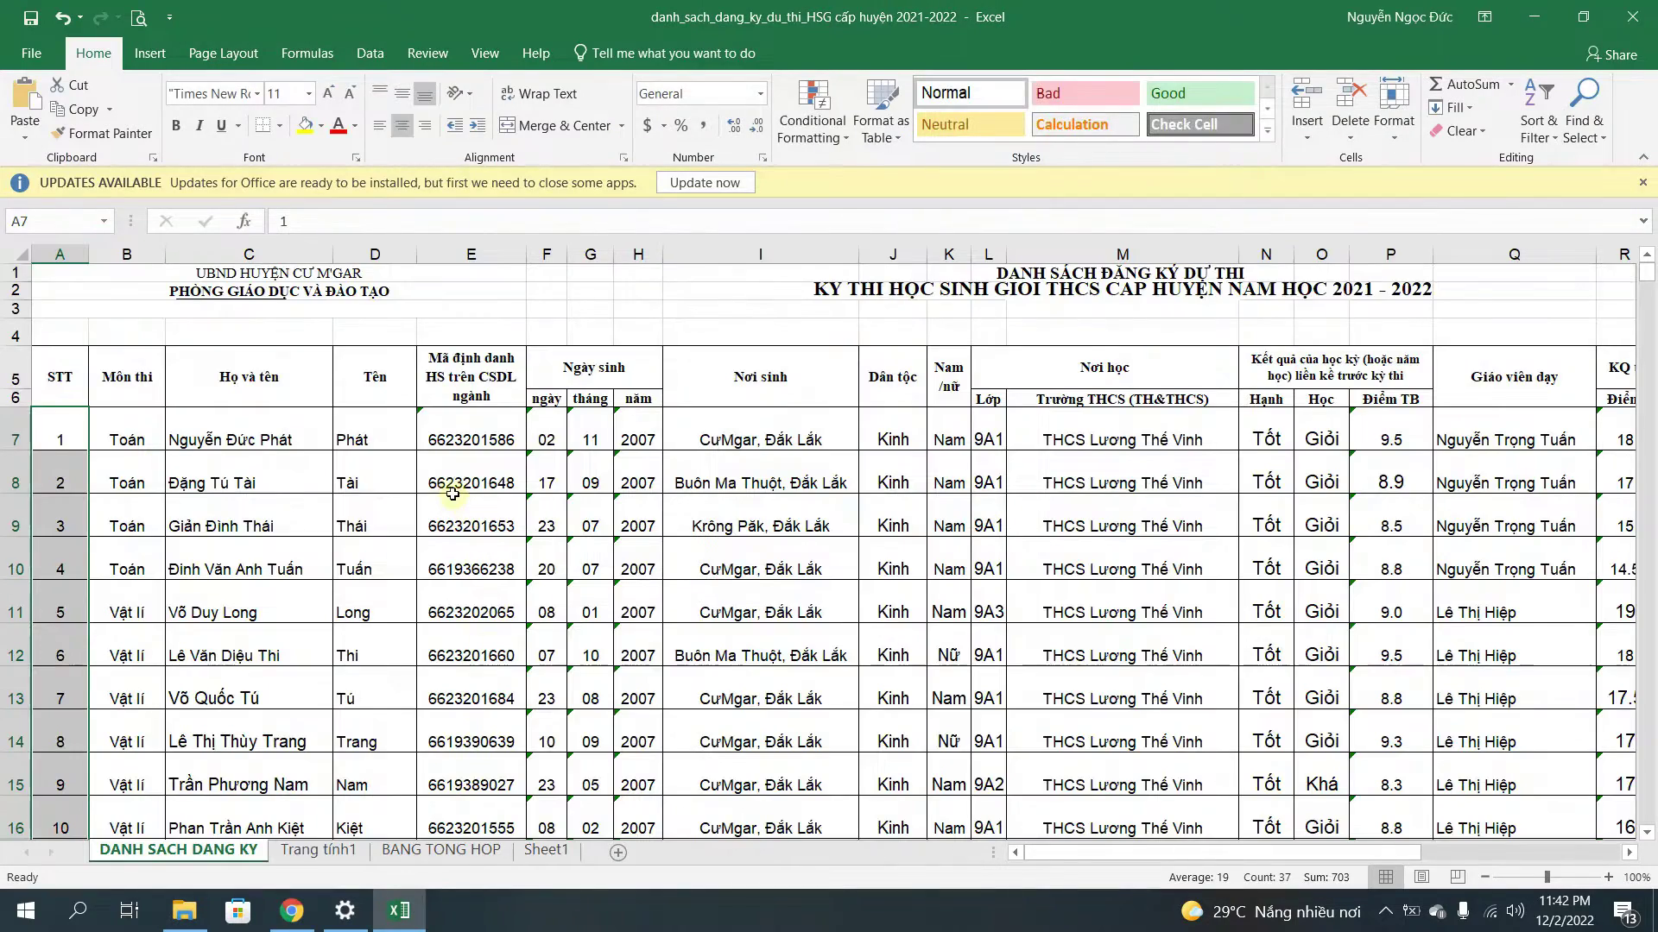
click(240, 438)
drag(240, 438, 265, 807)
Compare the order of the PDF files in the extracted-pages folder with the order of student names in the worksheet.
click(188, 917)
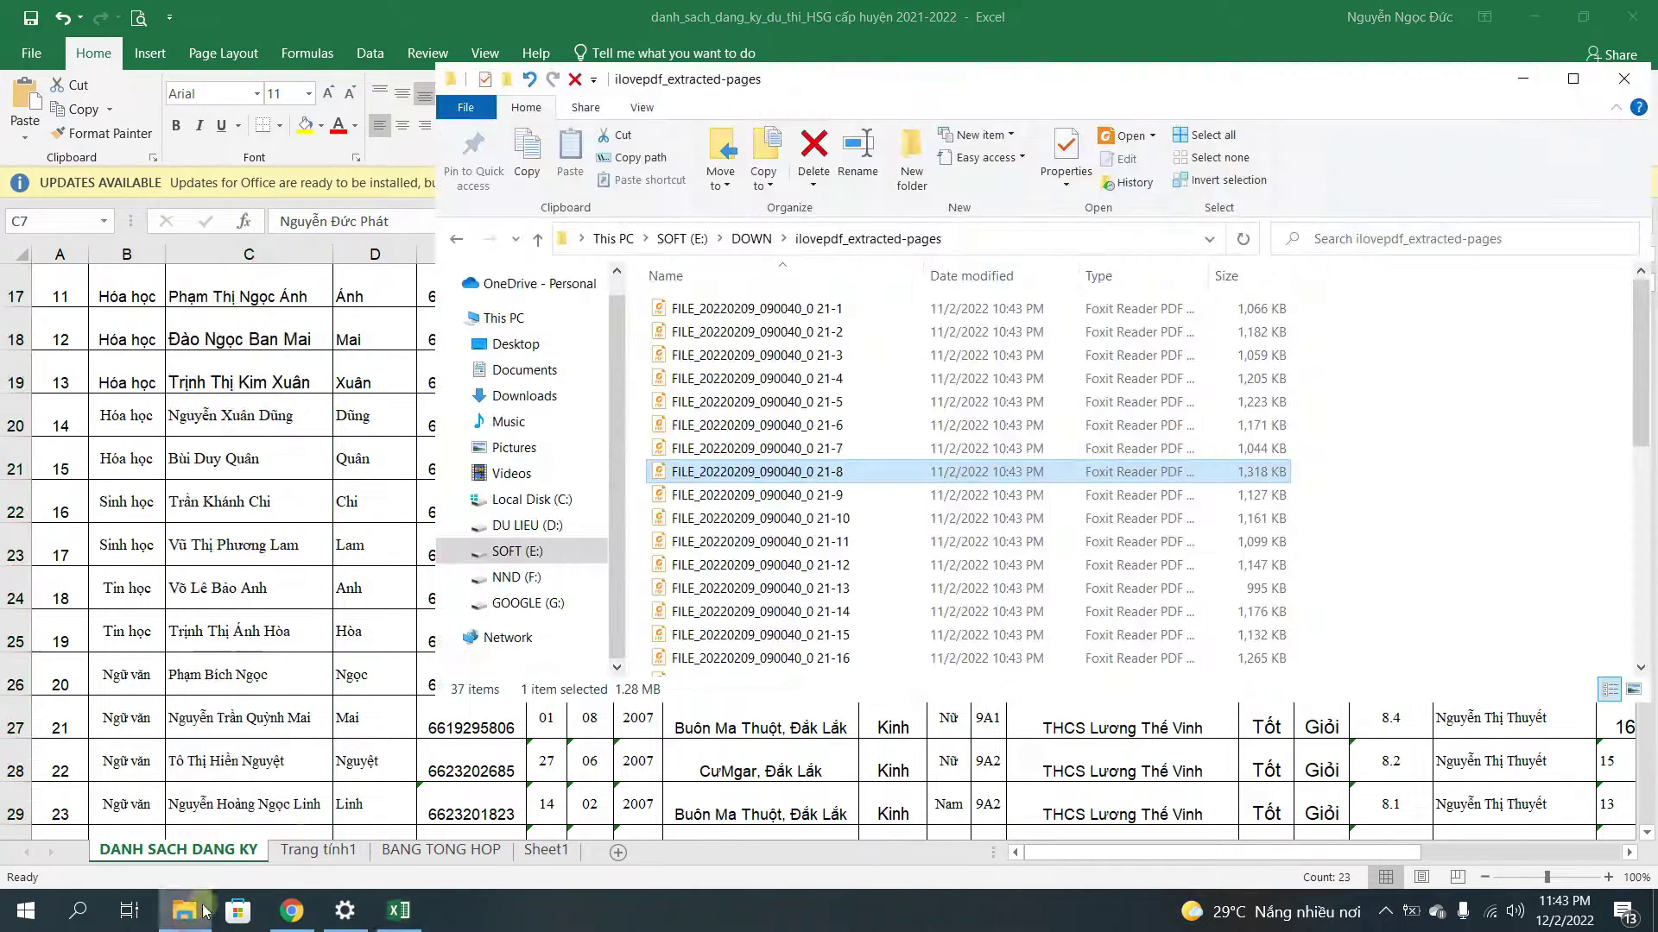
scroll(734, 542, down, 5)
scroll(734, 542, up, 6)
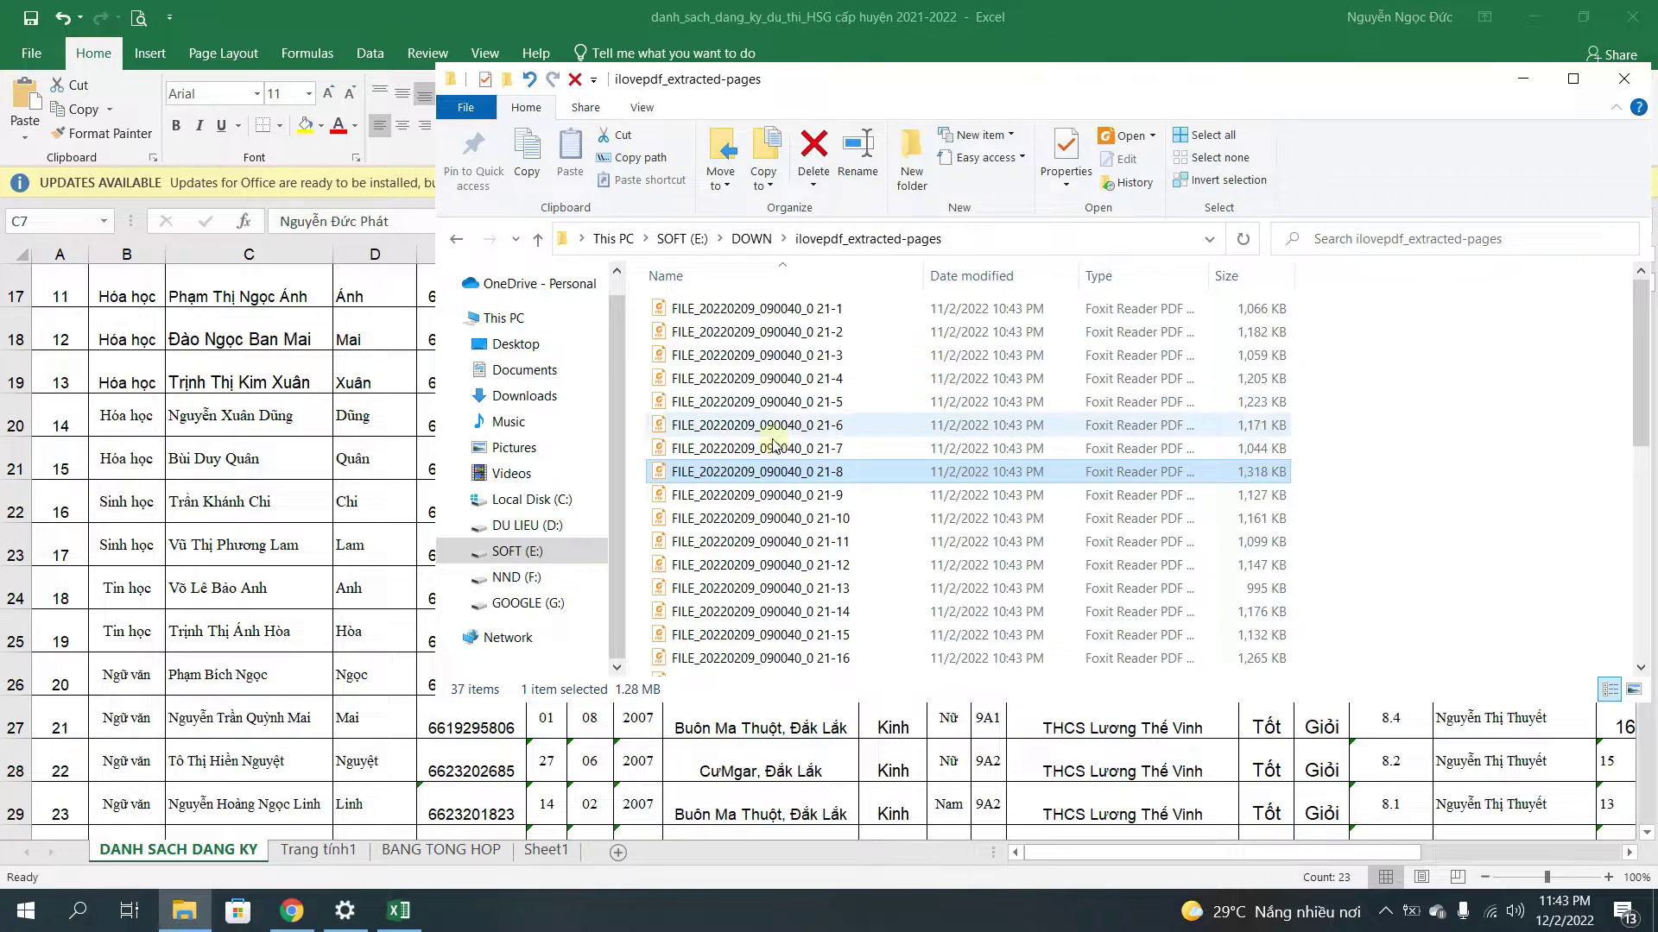
click(758, 312)
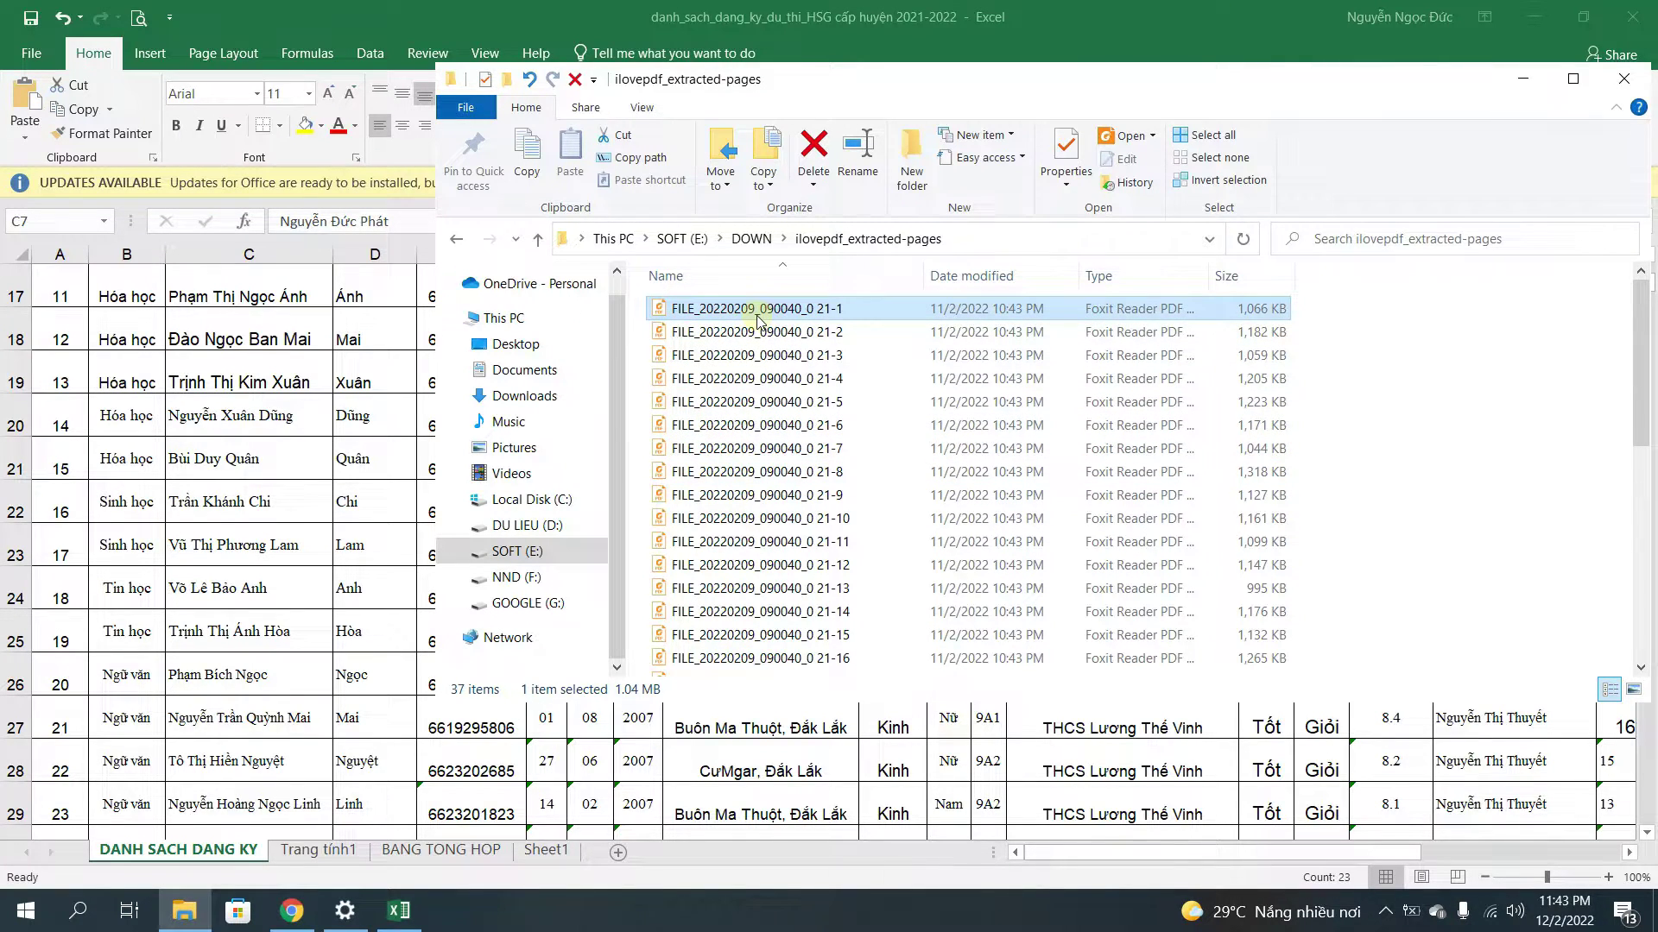
scroll(220, 417, up, 5)
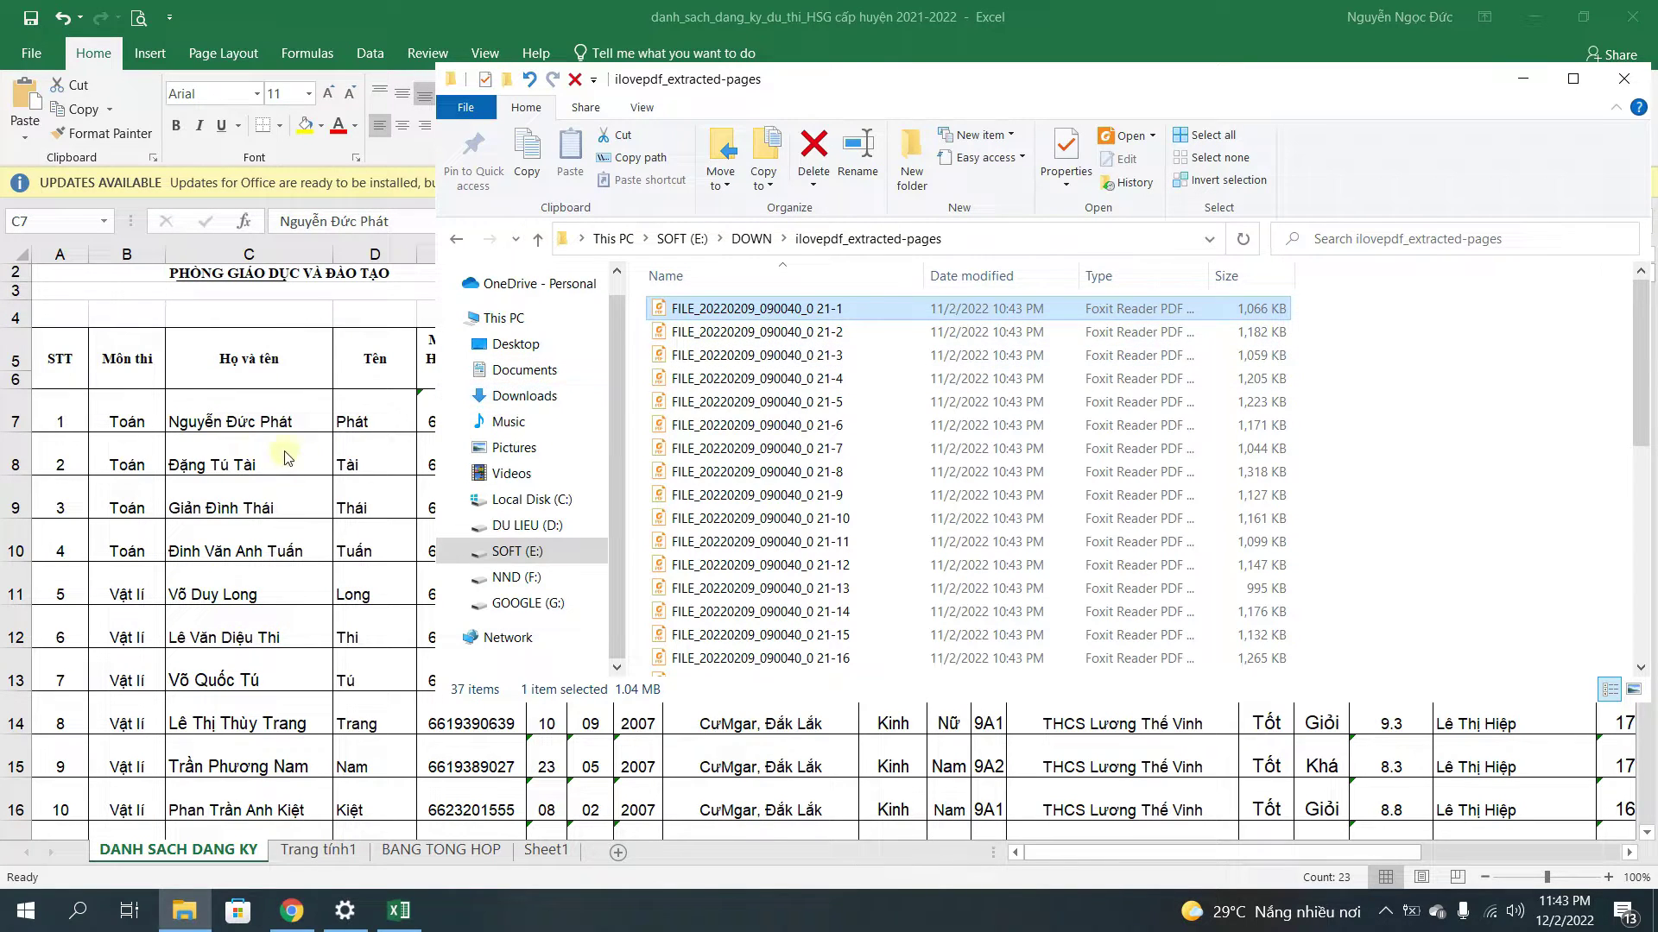
click(240, 423)
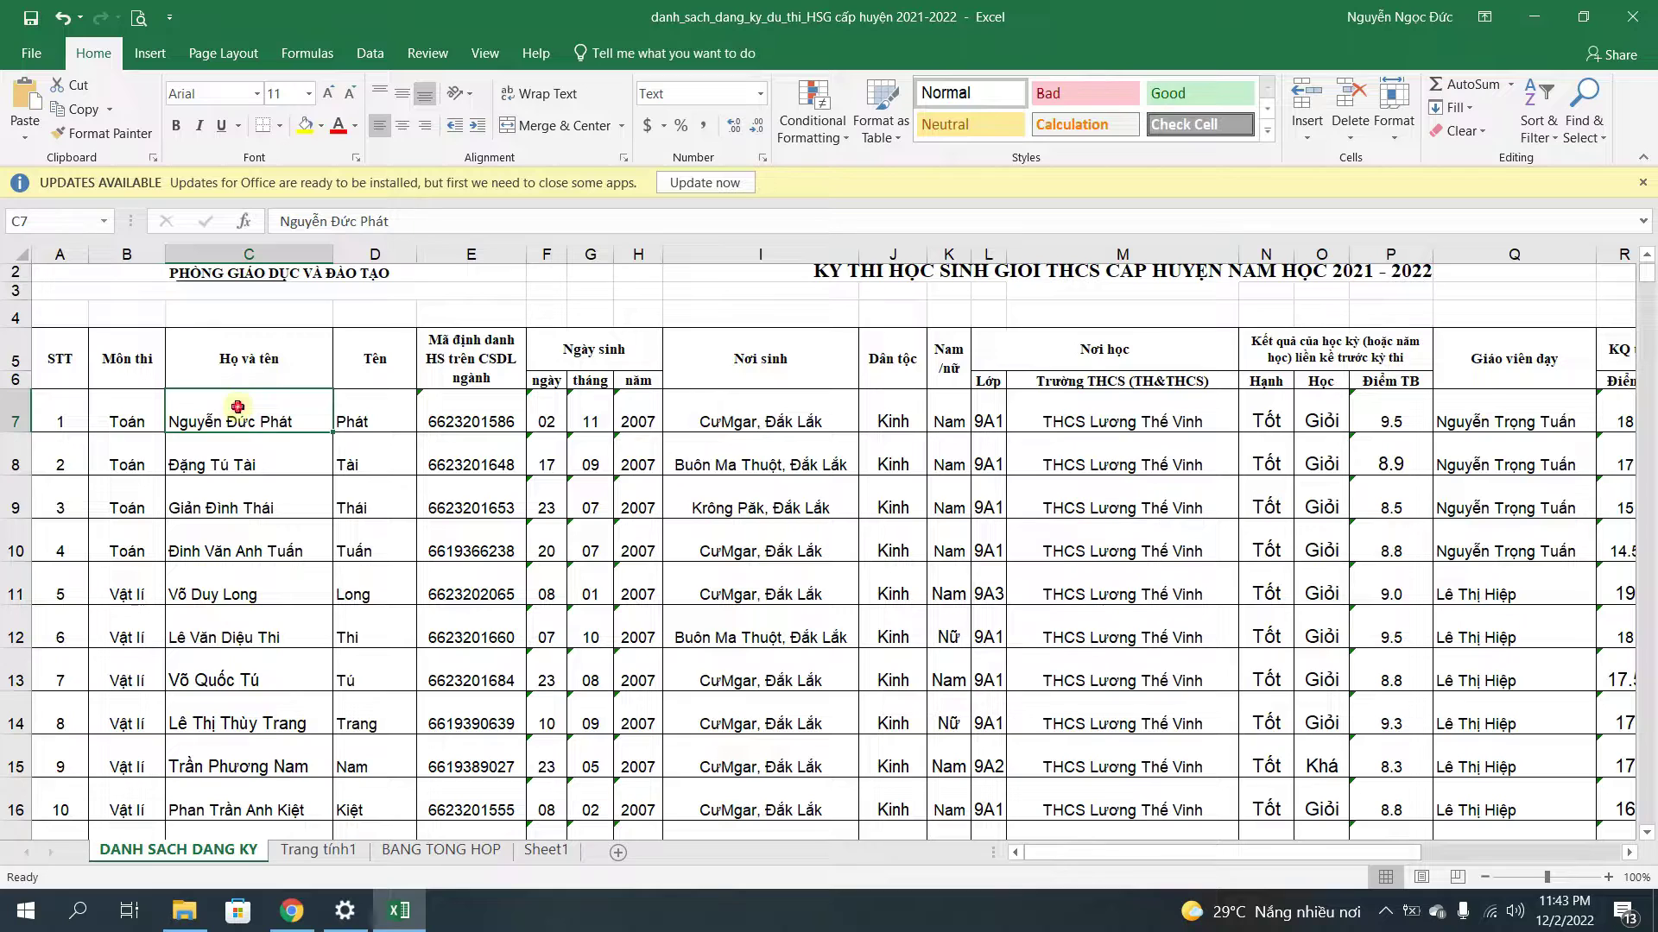
drag(237, 407, 244, 274)
click(182, 915)
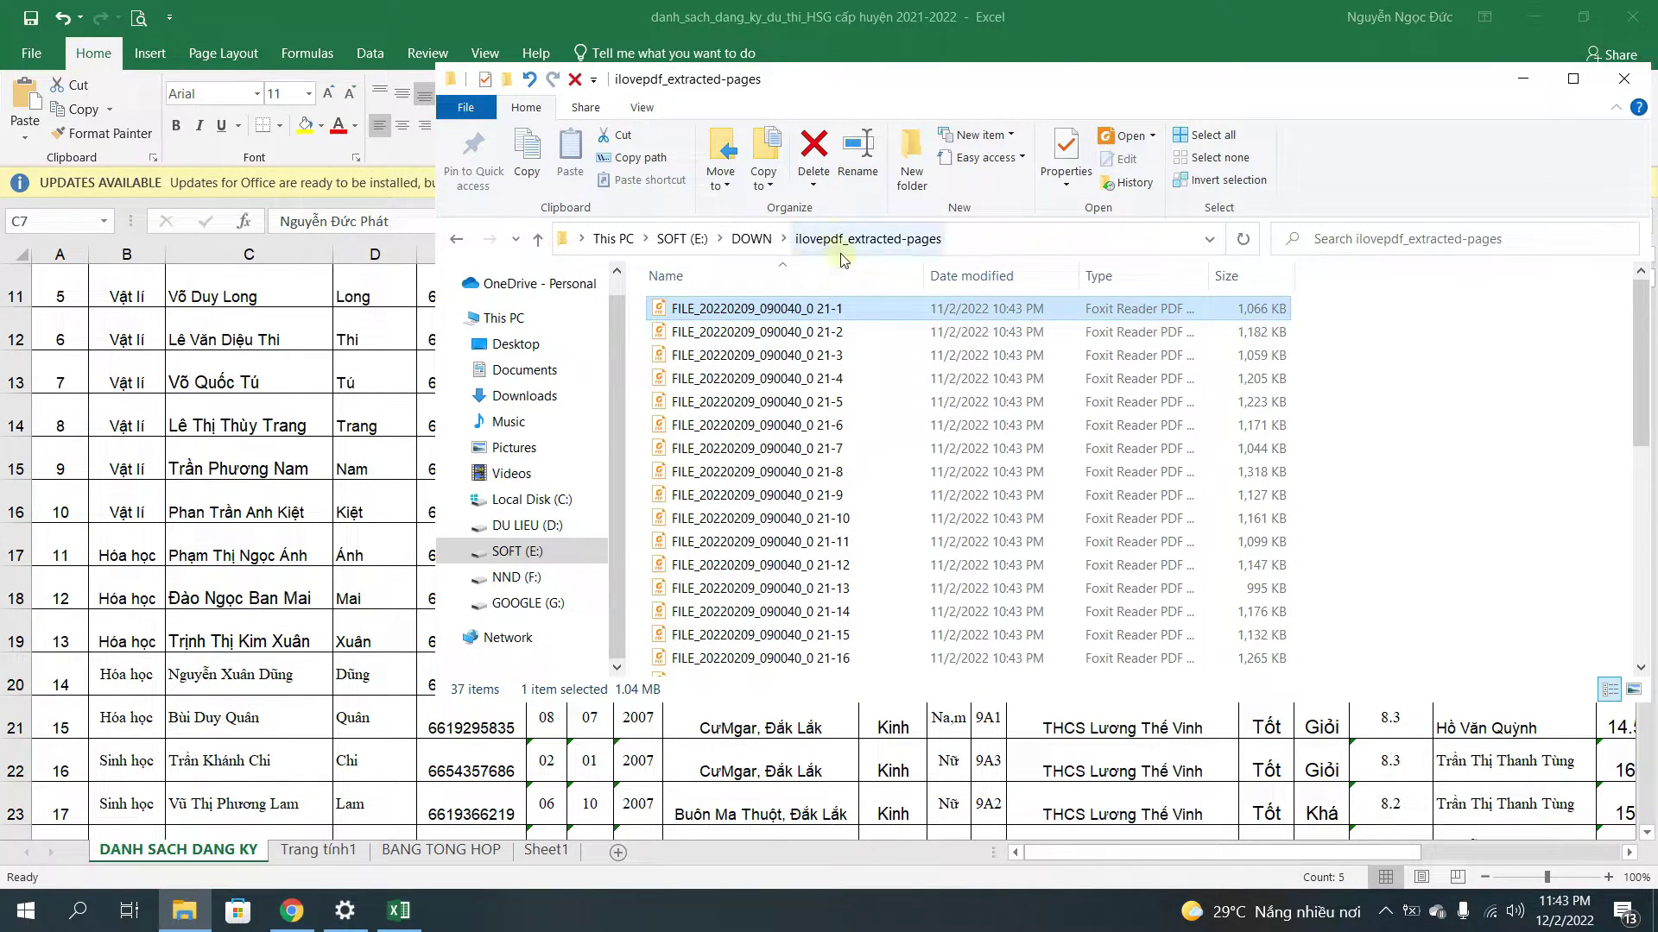
Open FILE_20220209_090040_0 21-1 in a smaller window beside the worksheet and compare its student name with the first list entry.
double_click(755, 311)
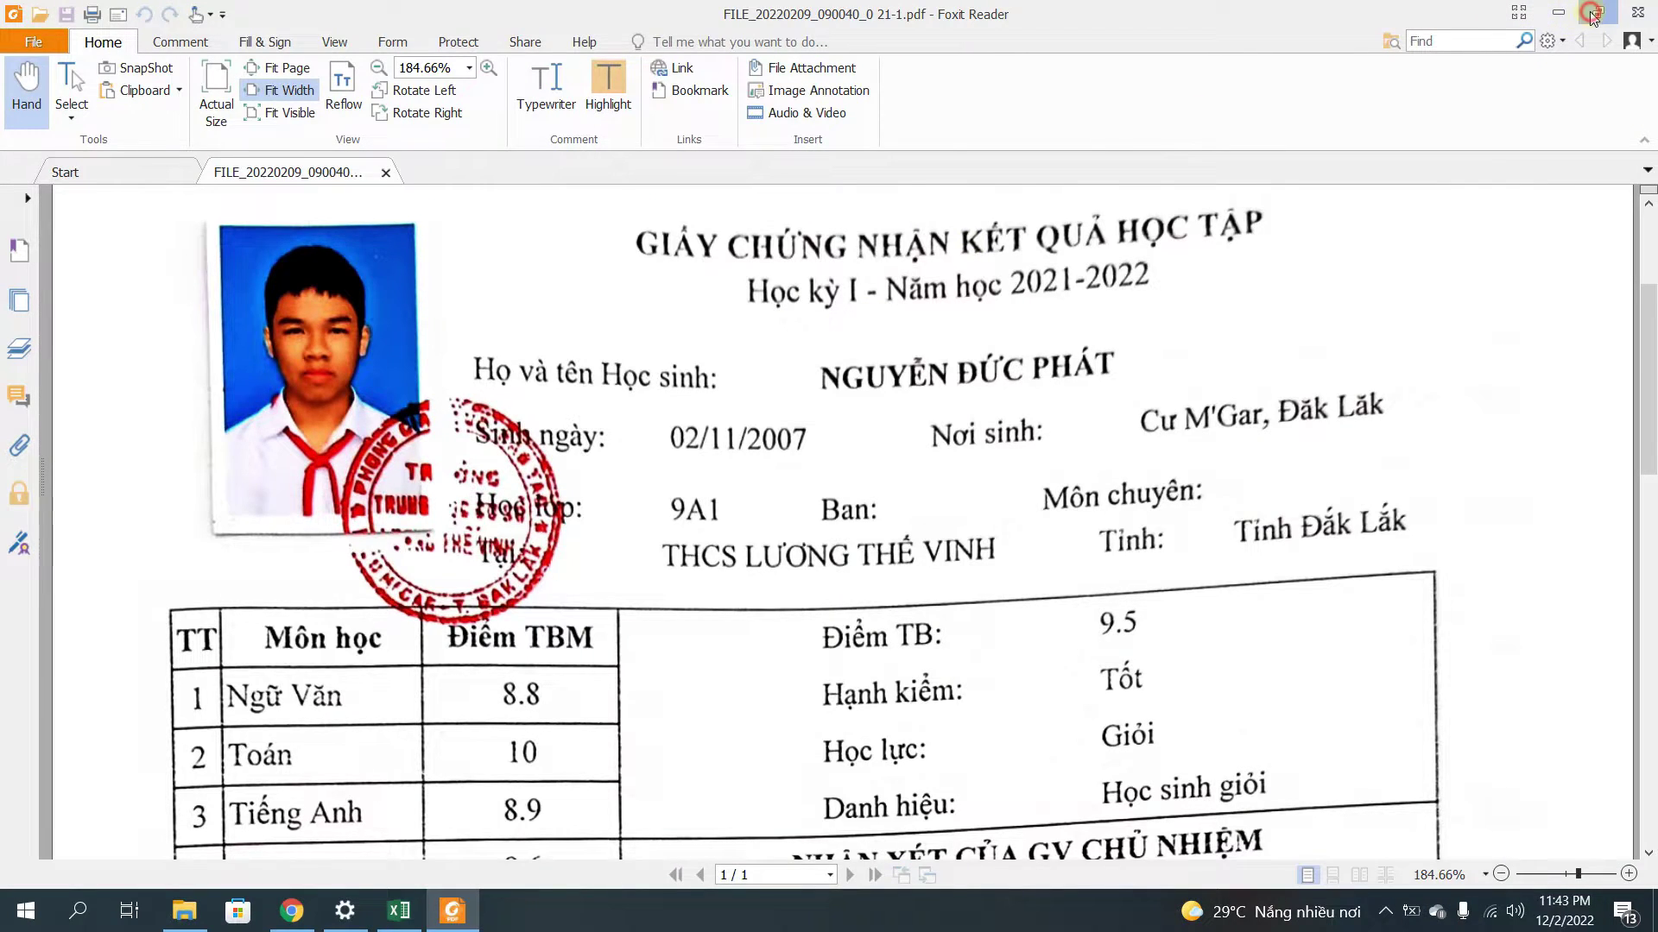
click(1597, 13)
drag(458, 158, 926, 149)
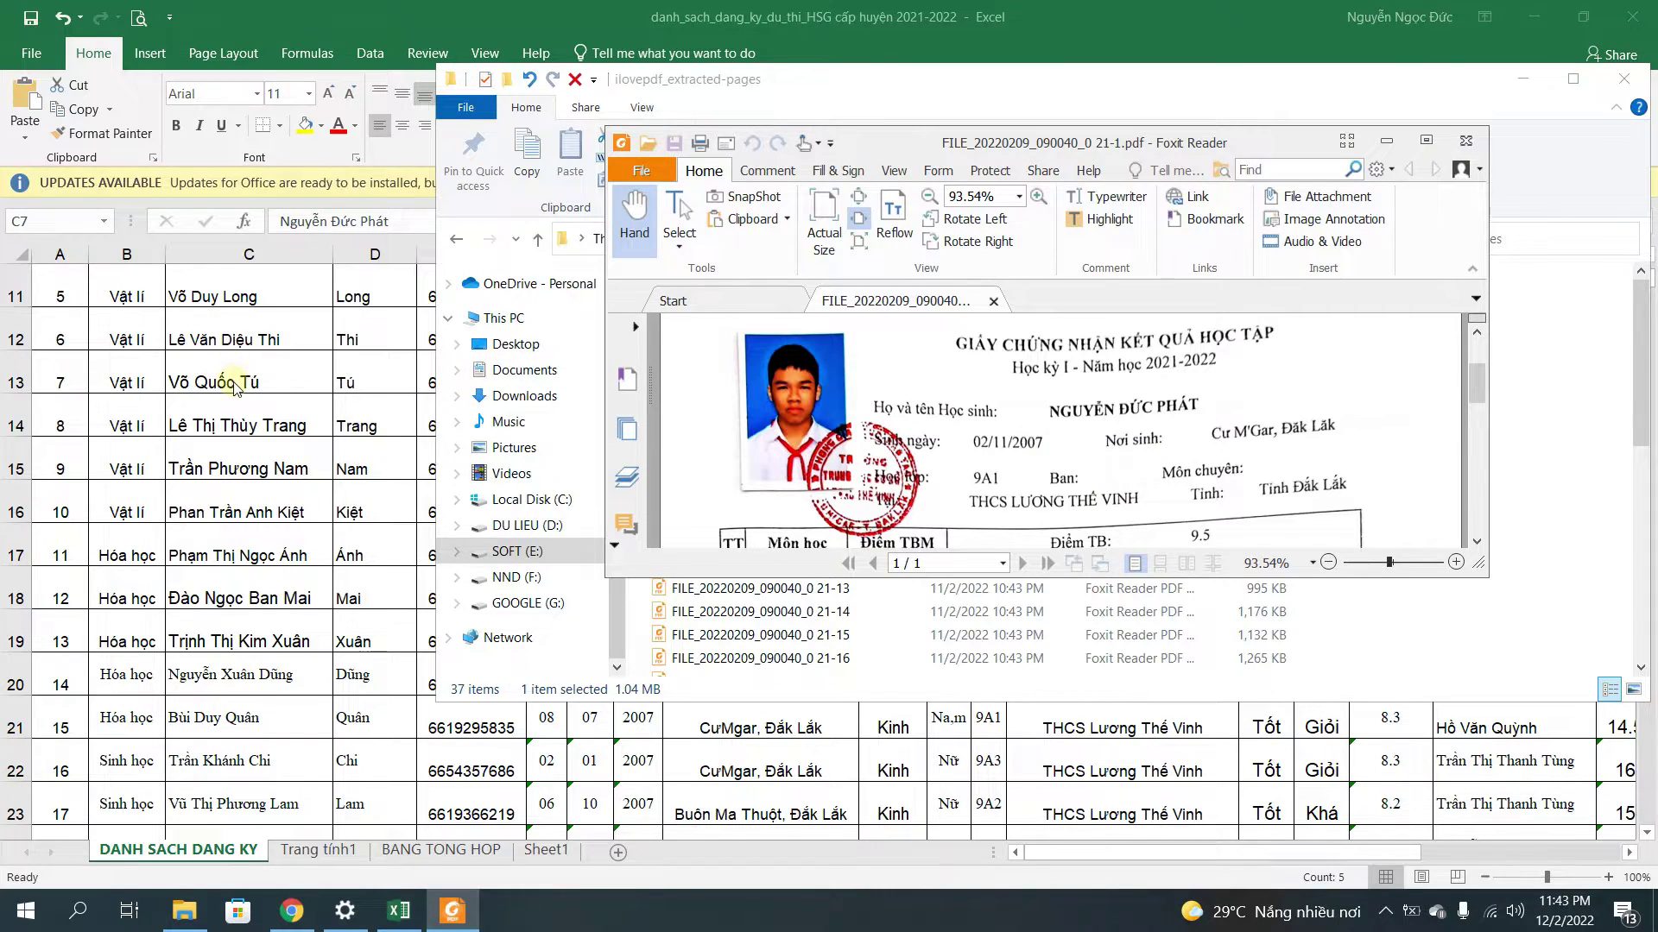
scroll(236, 389, up, 4)
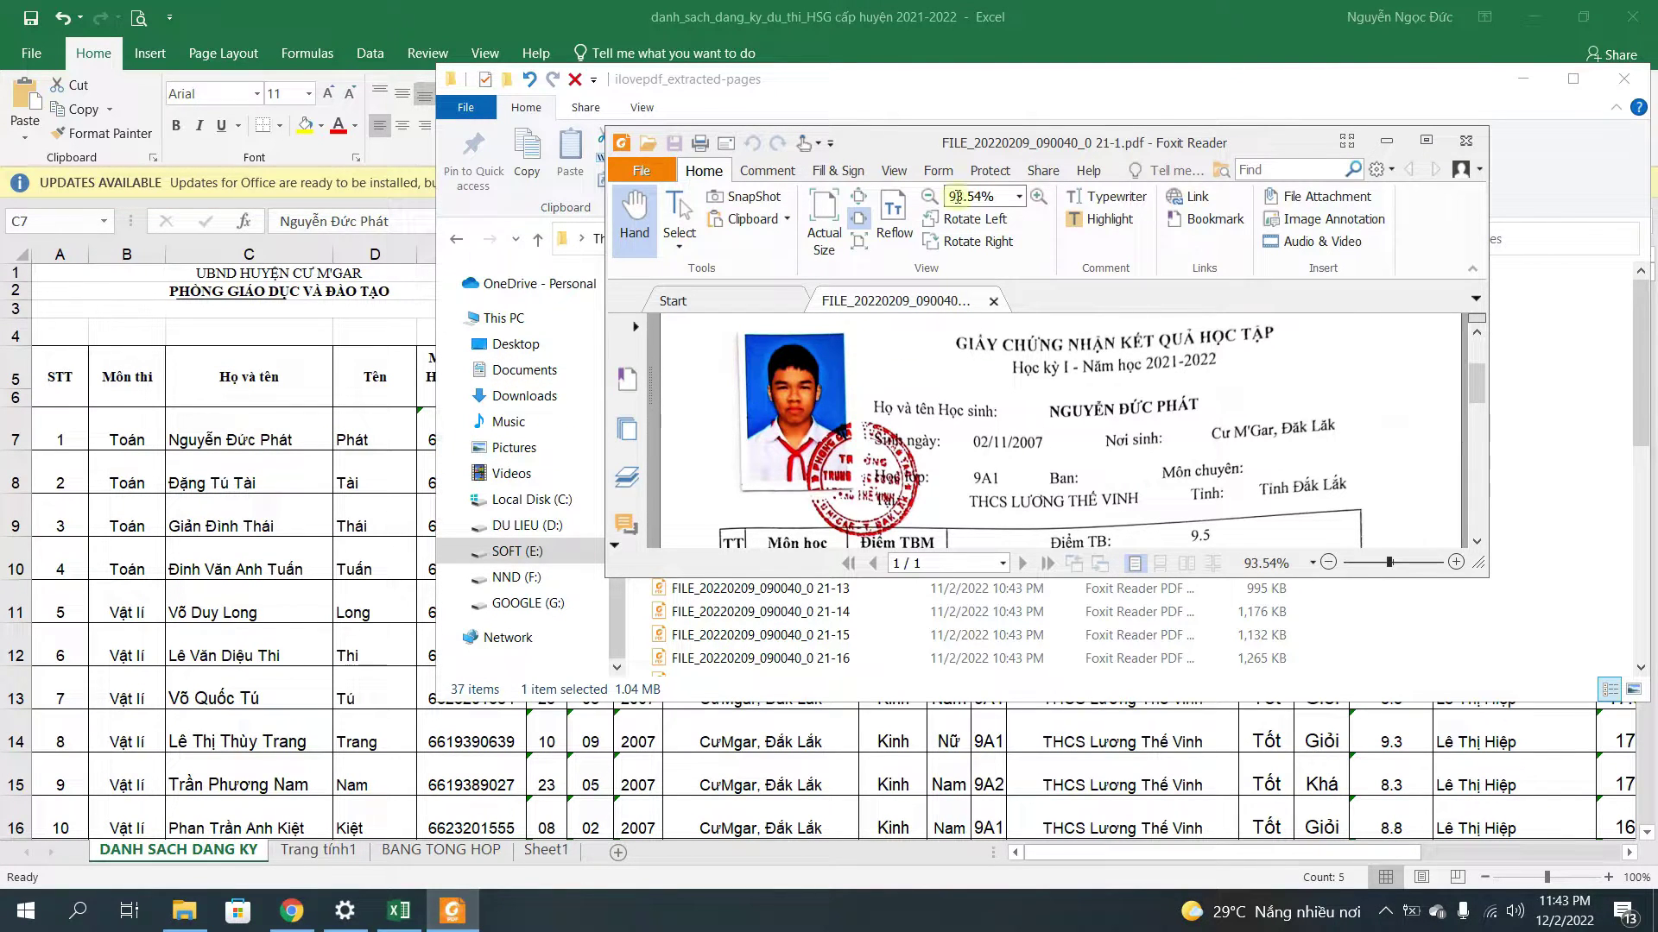
drag(865, 144, 1066, 158)
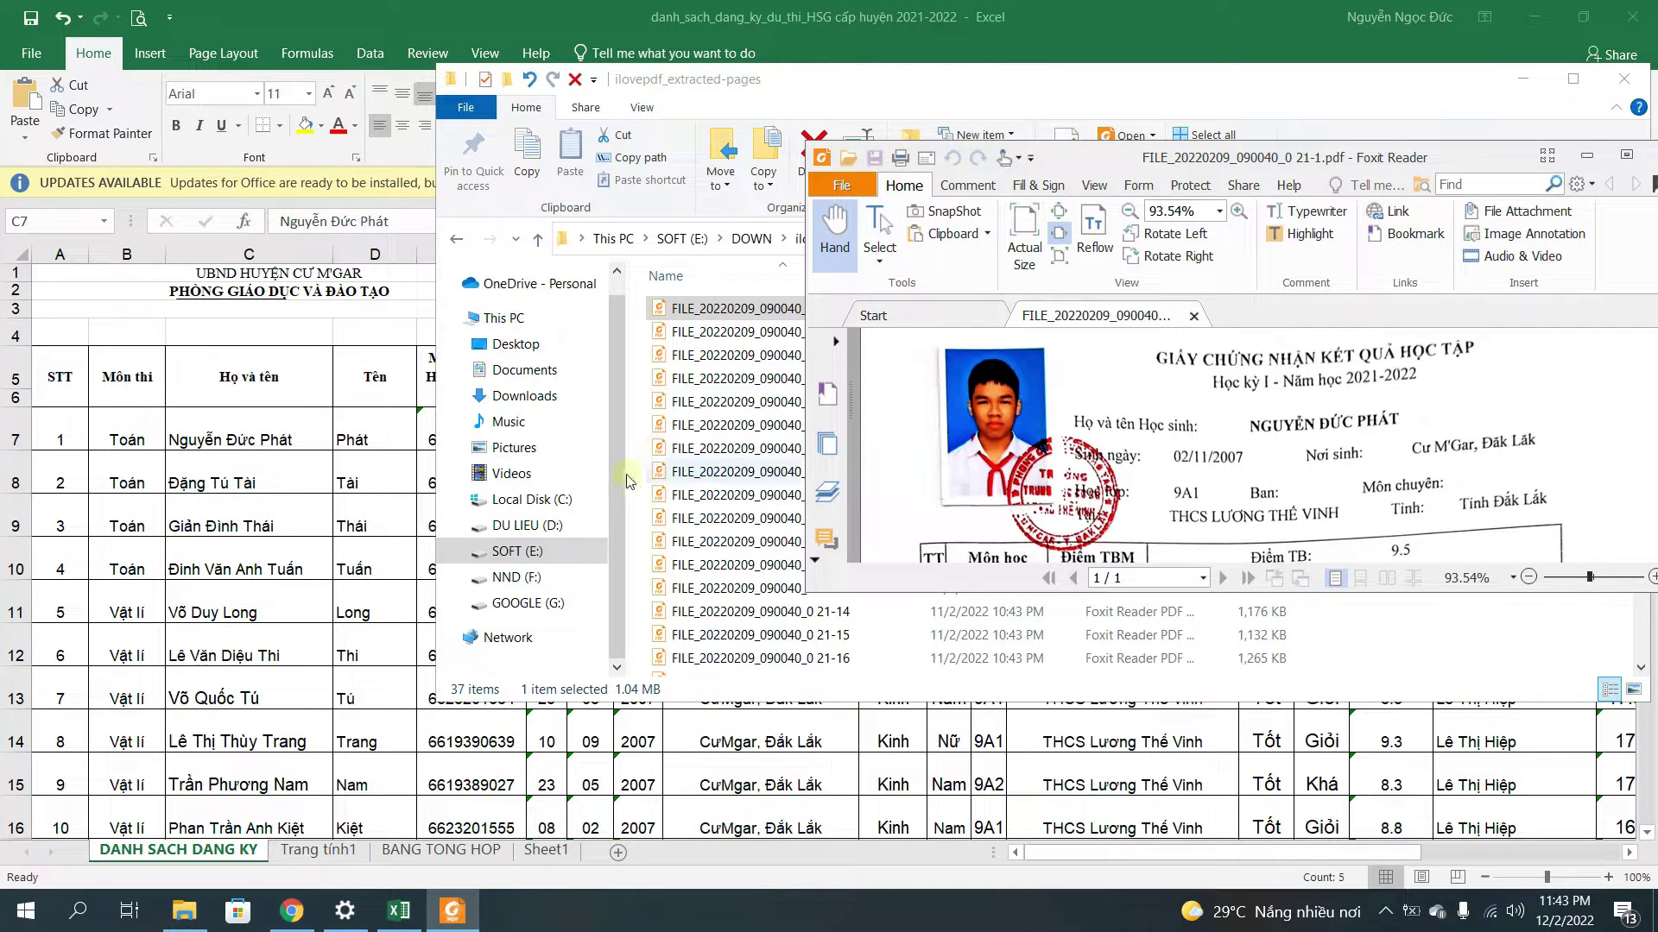
drag(1339, 157, 1292, 142)
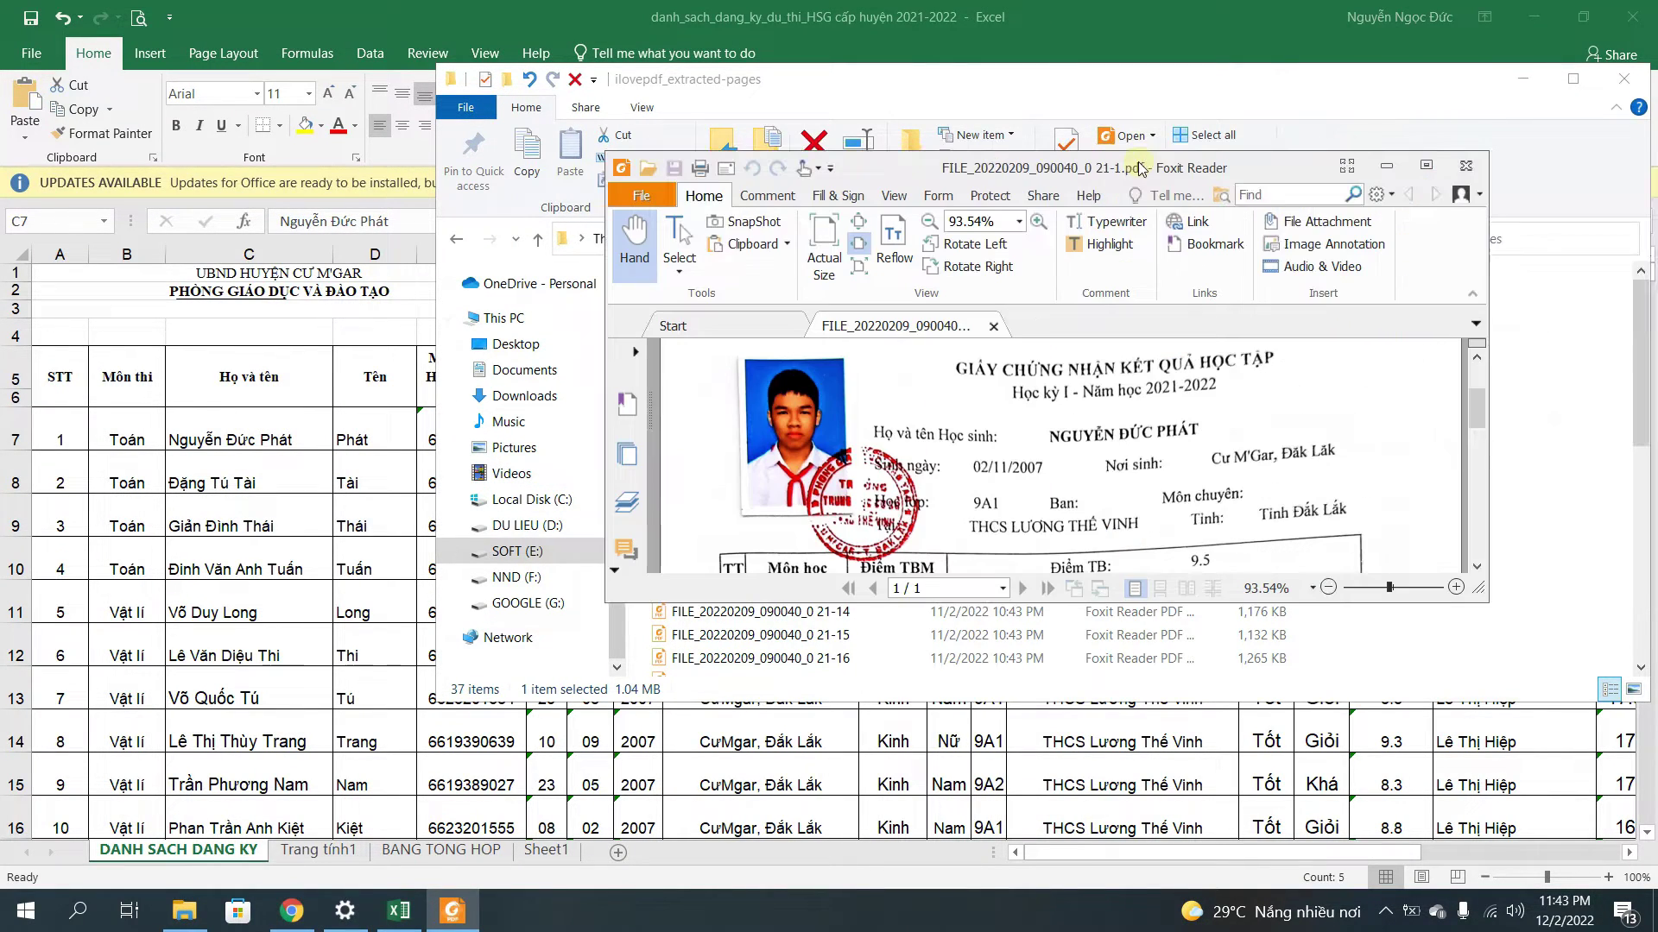
drag(1054, 170, 1095, 190)
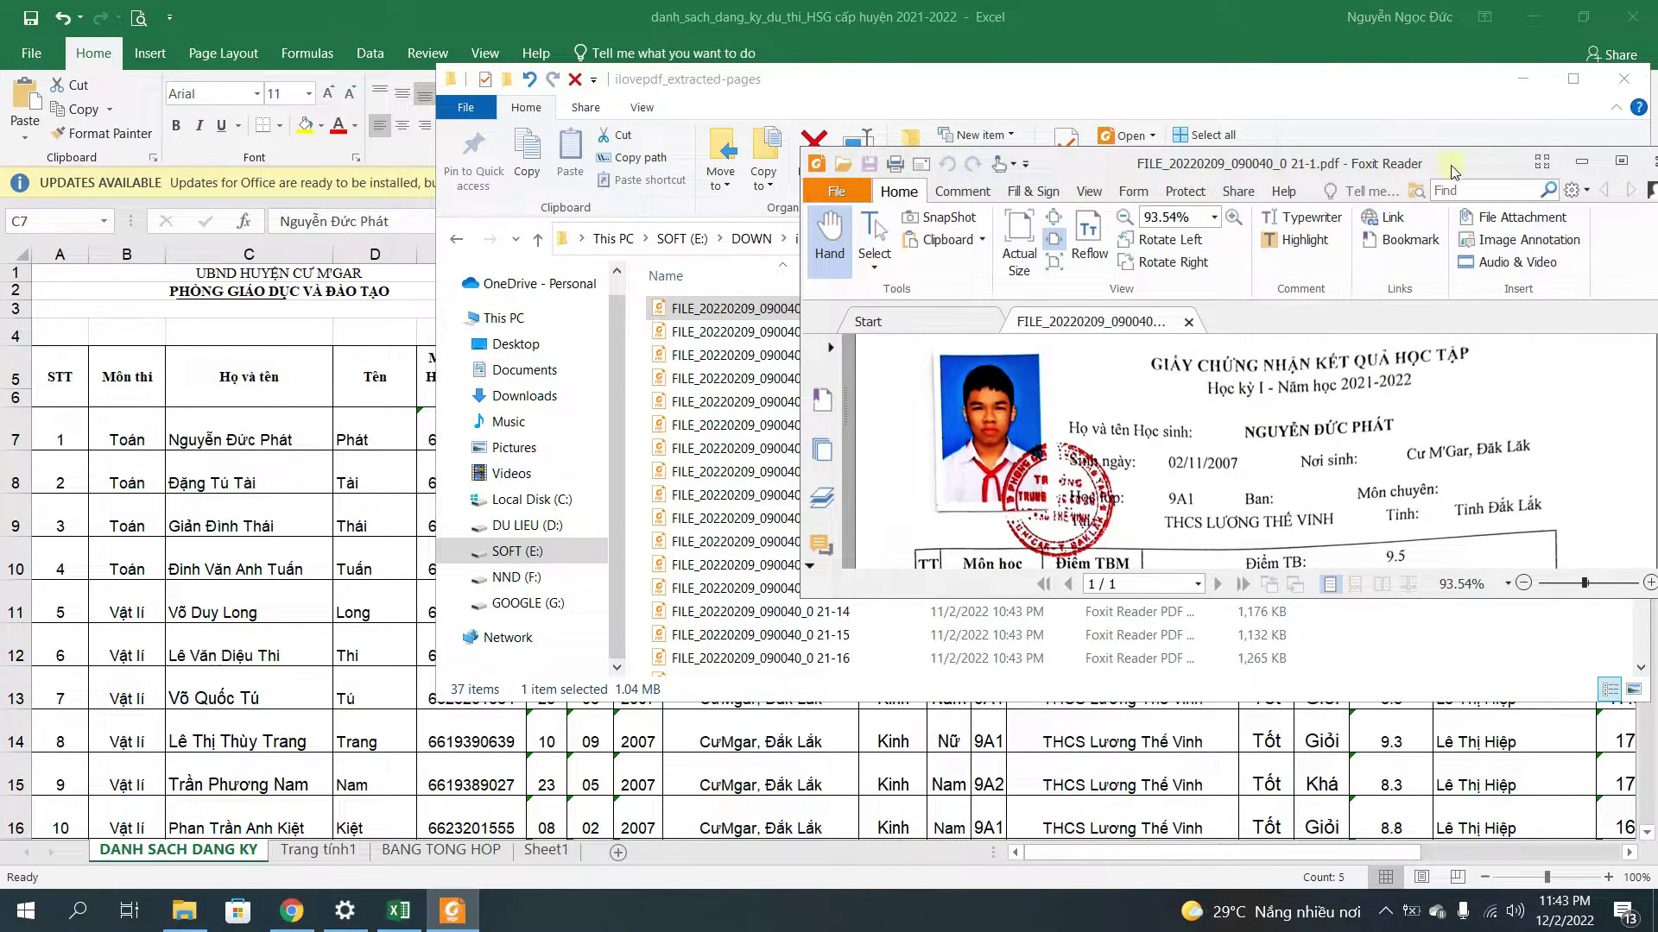
drag(1453, 170, 1337, 164)
click(1541, 161)
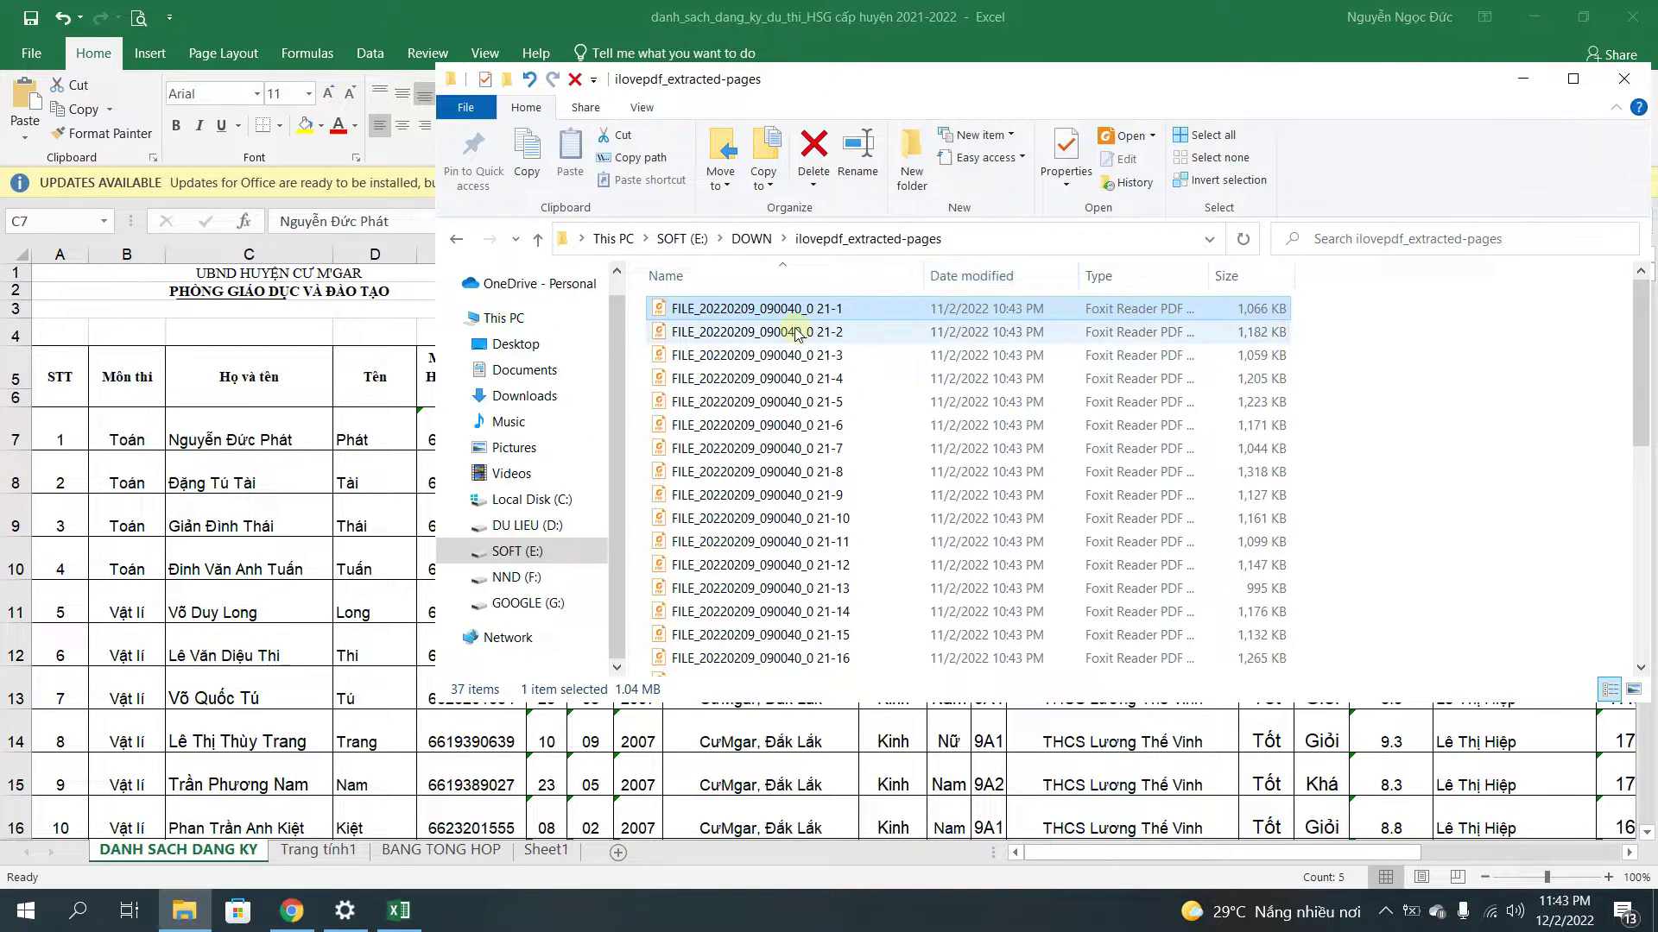
Check the student names in PDFs 21-2, 21-3 and 21-8 against the worksheet entries with the same numbers.
click(803, 333)
double_click(803, 333)
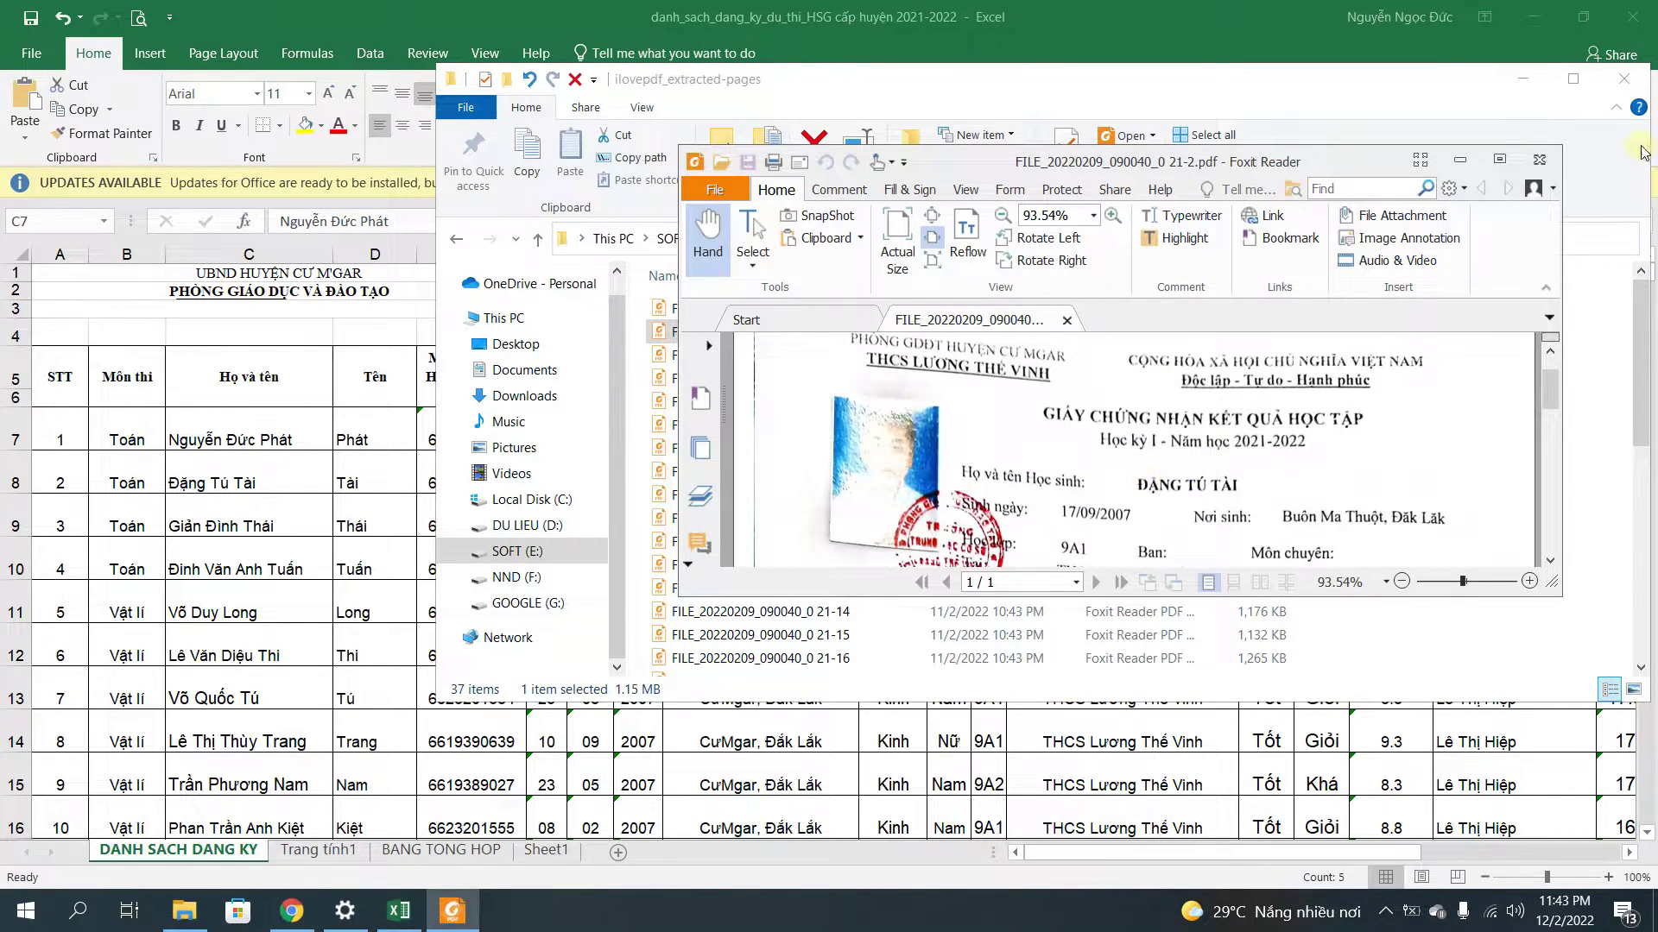
click(1539, 160)
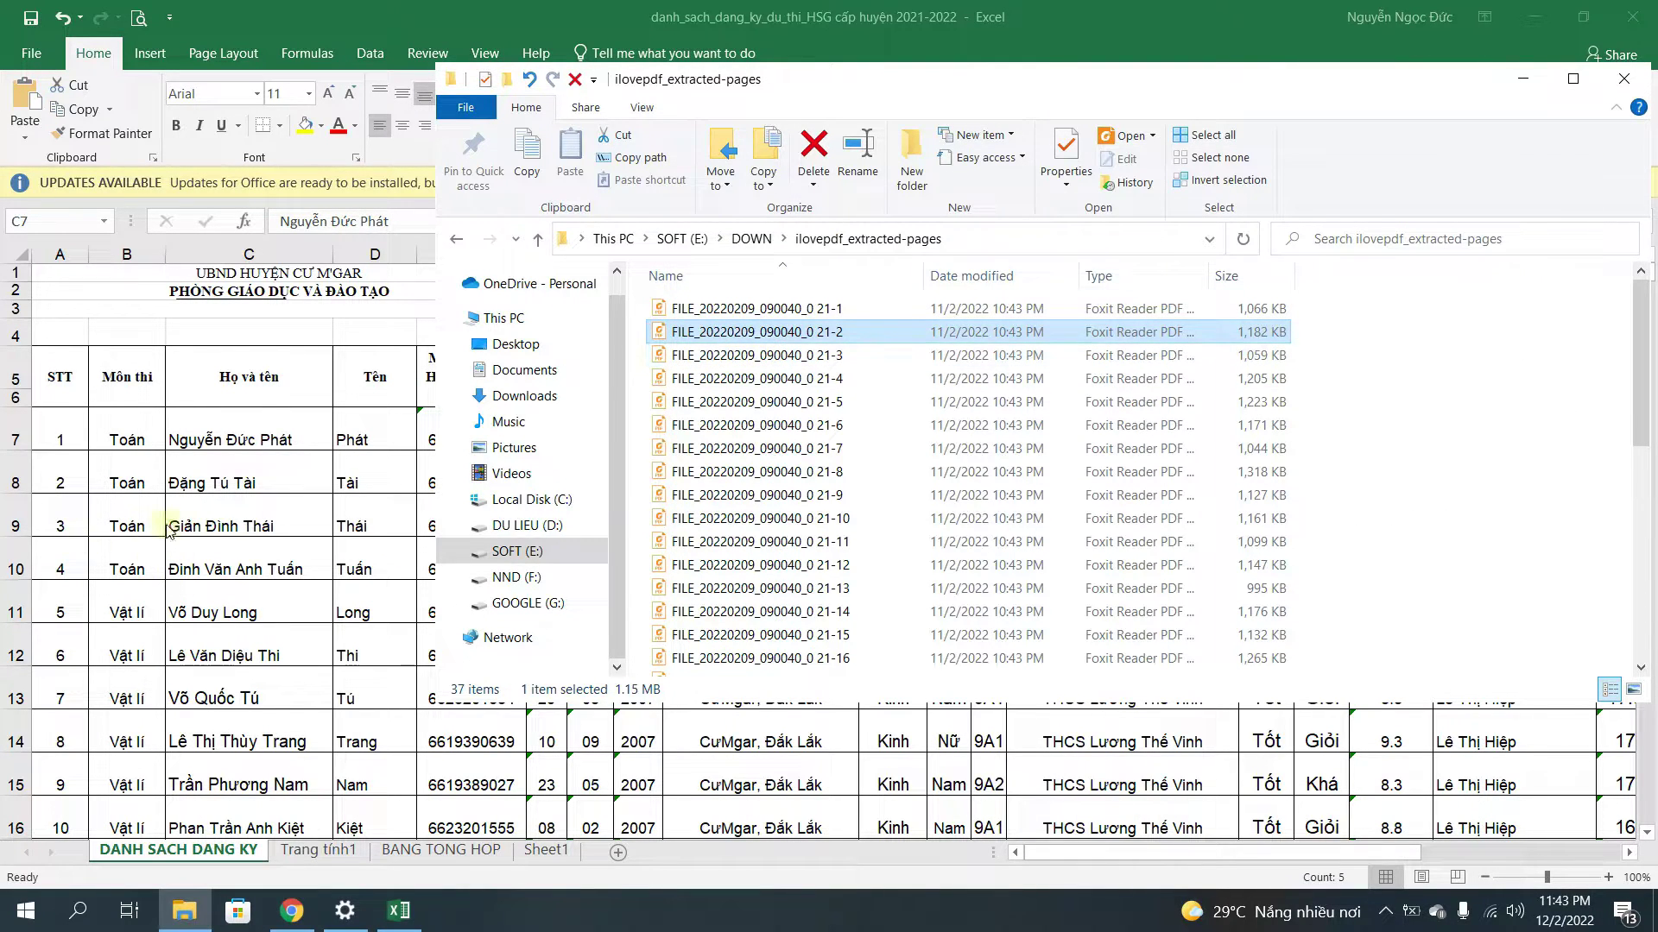
double_click(767, 355)
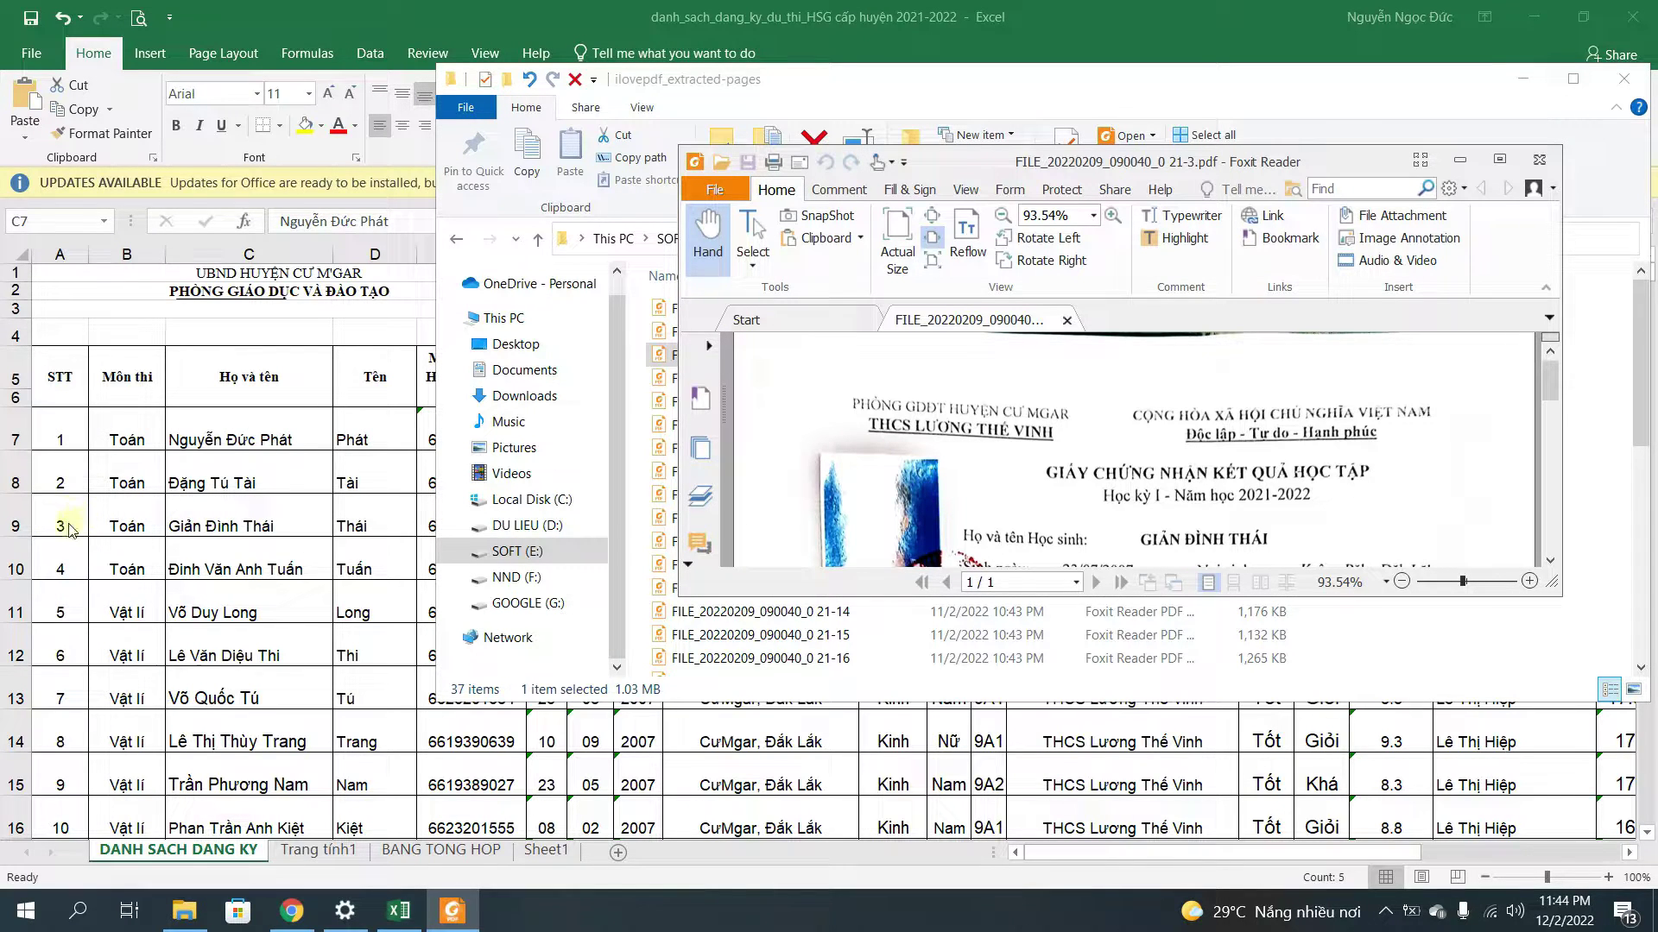
click(1538, 159)
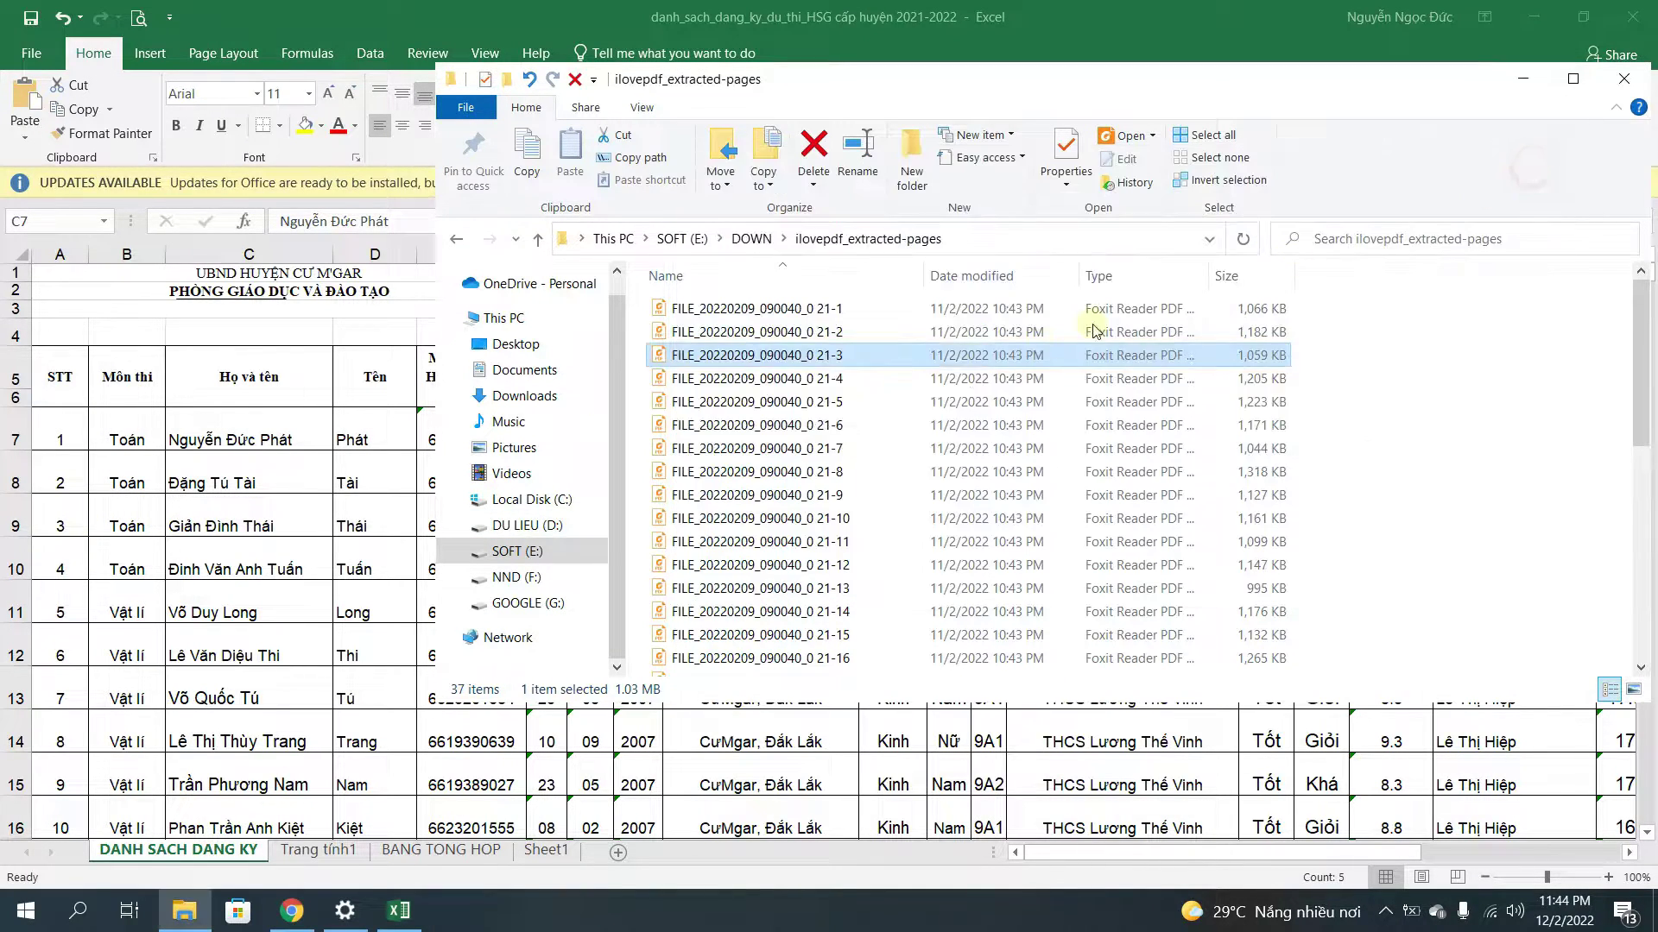
double_click(814, 474)
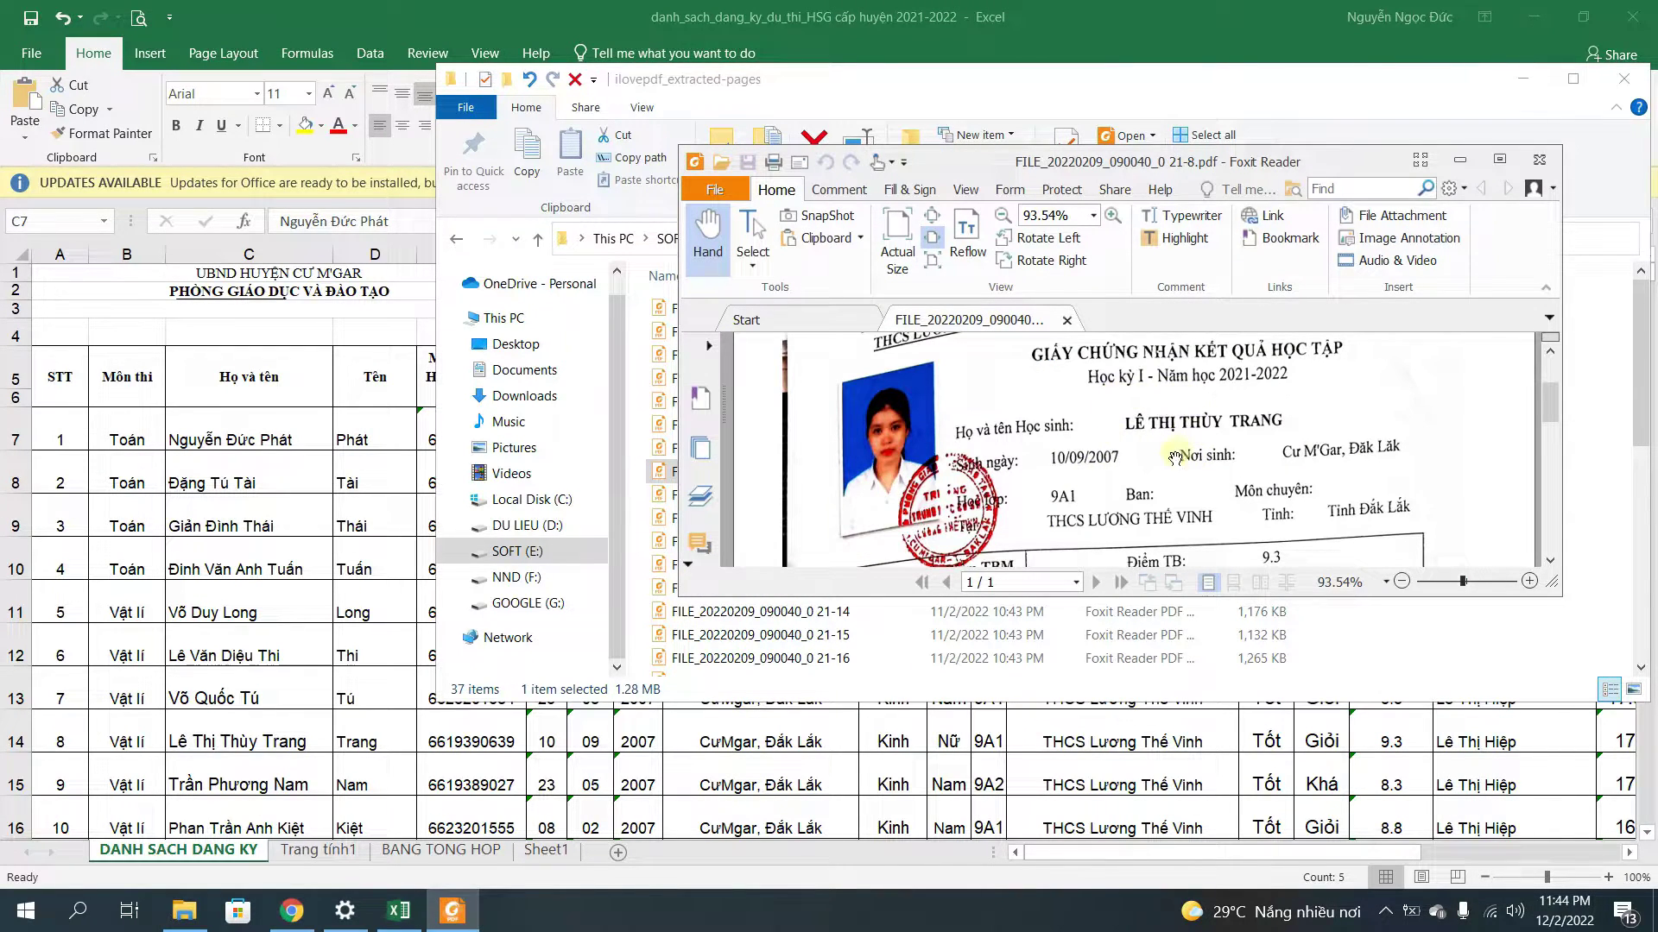
click(1546, 161)
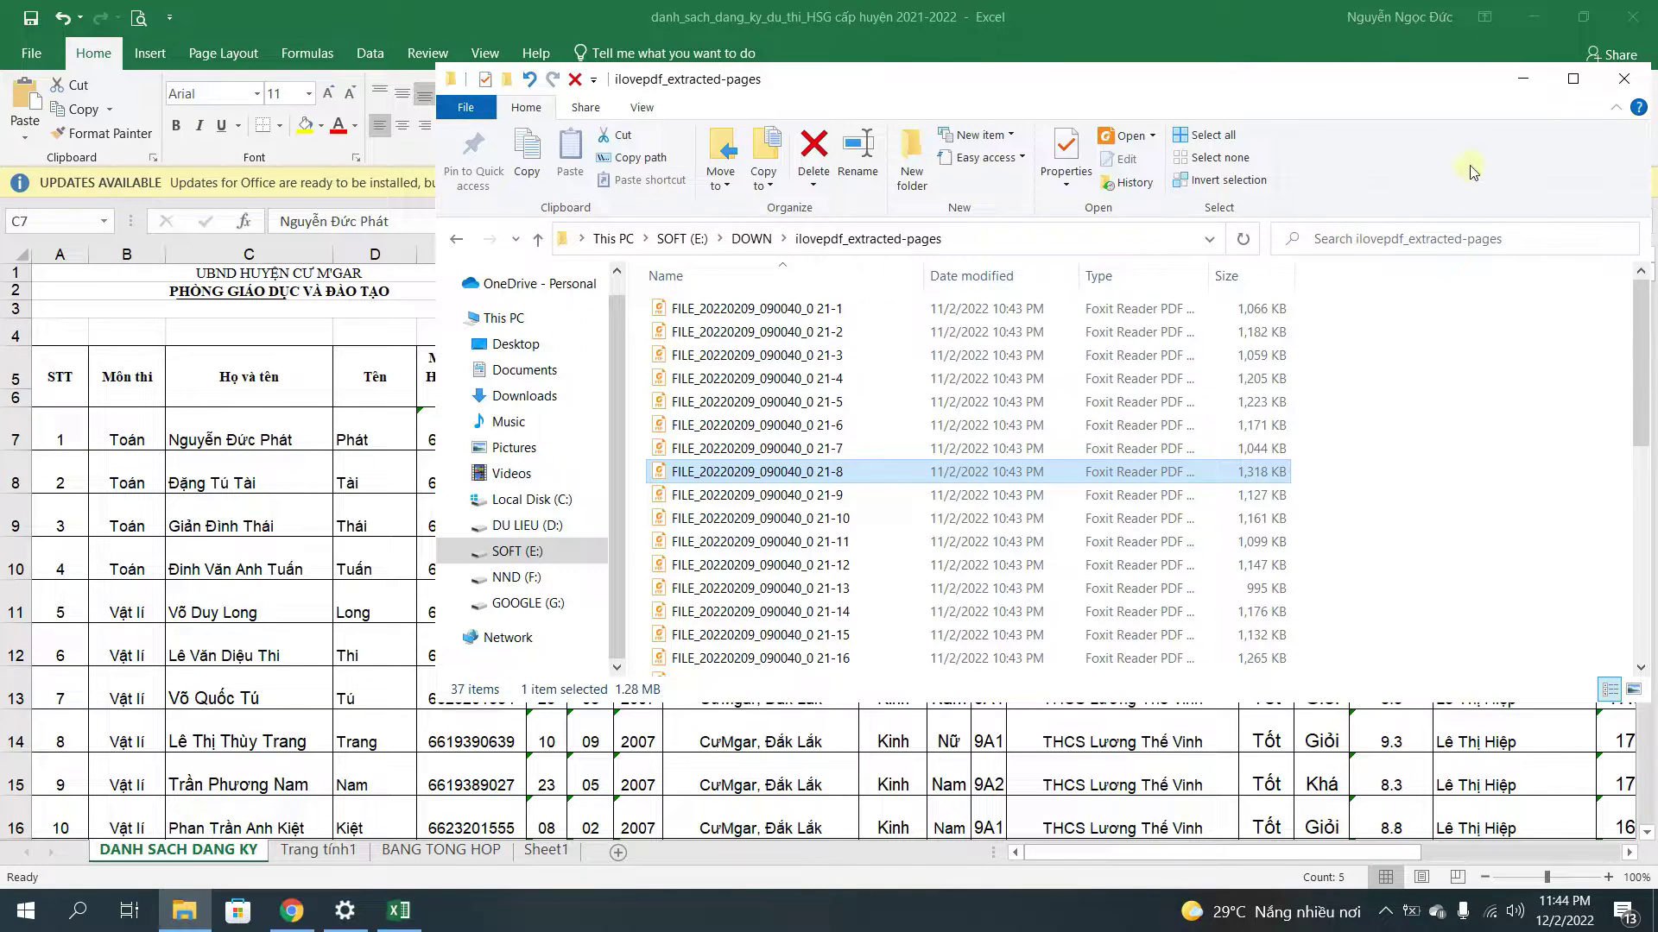
Minimise the folder and workbook windows and launch Advanced Renamer from the desktop.
click(1520, 85)
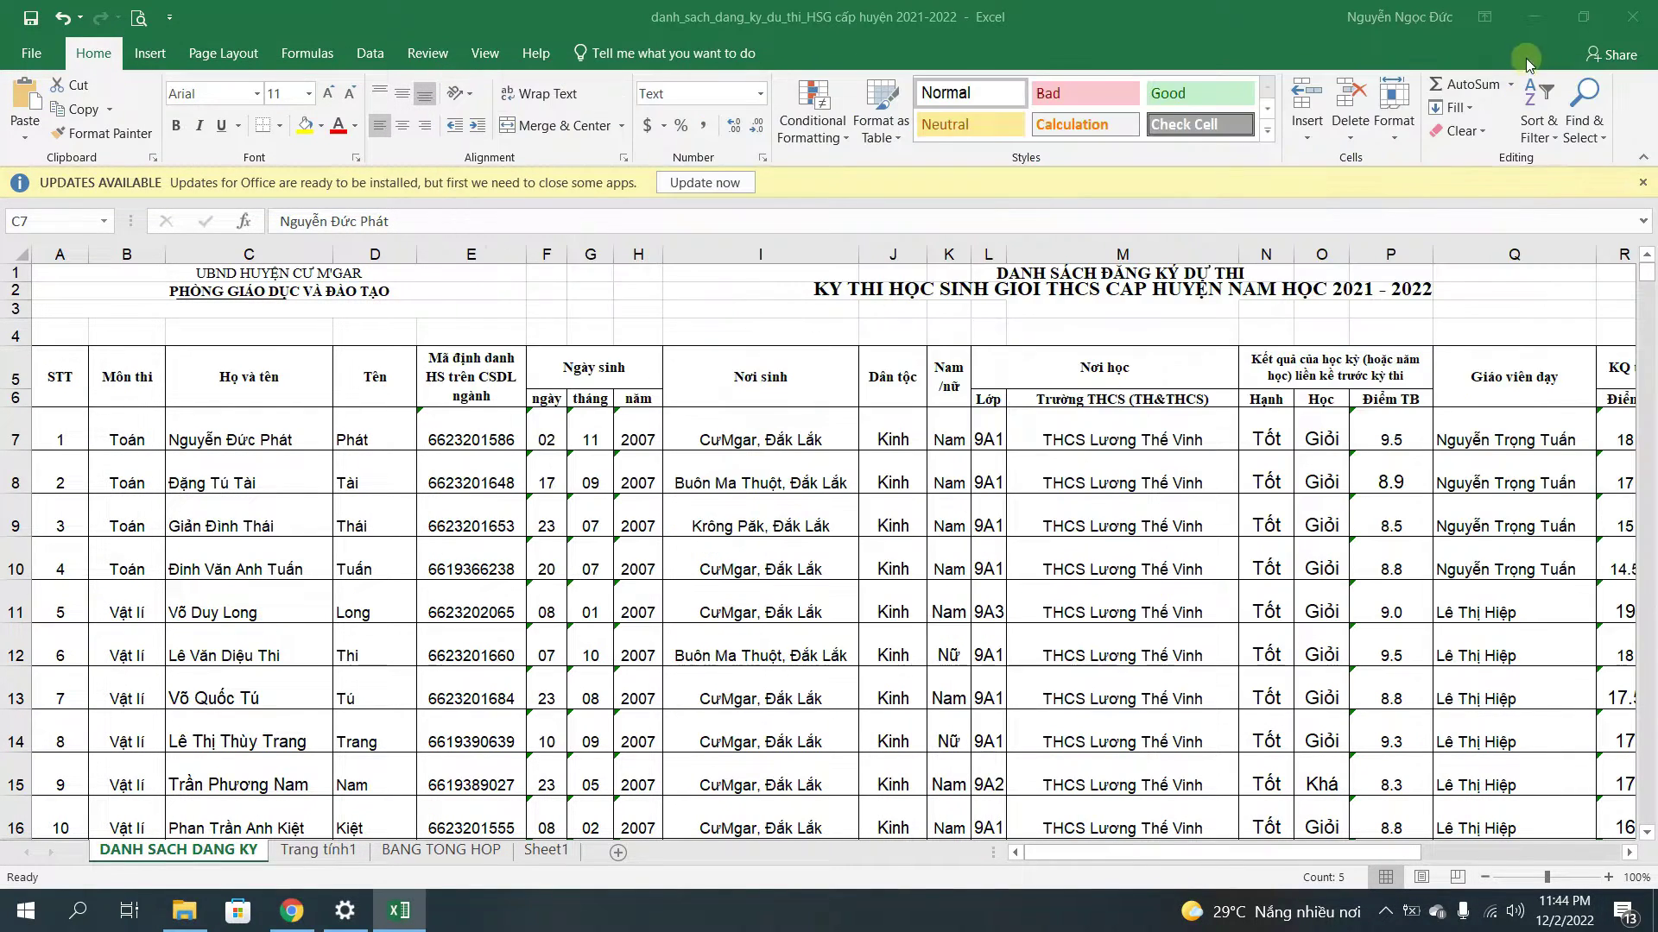
click(1534, 17)
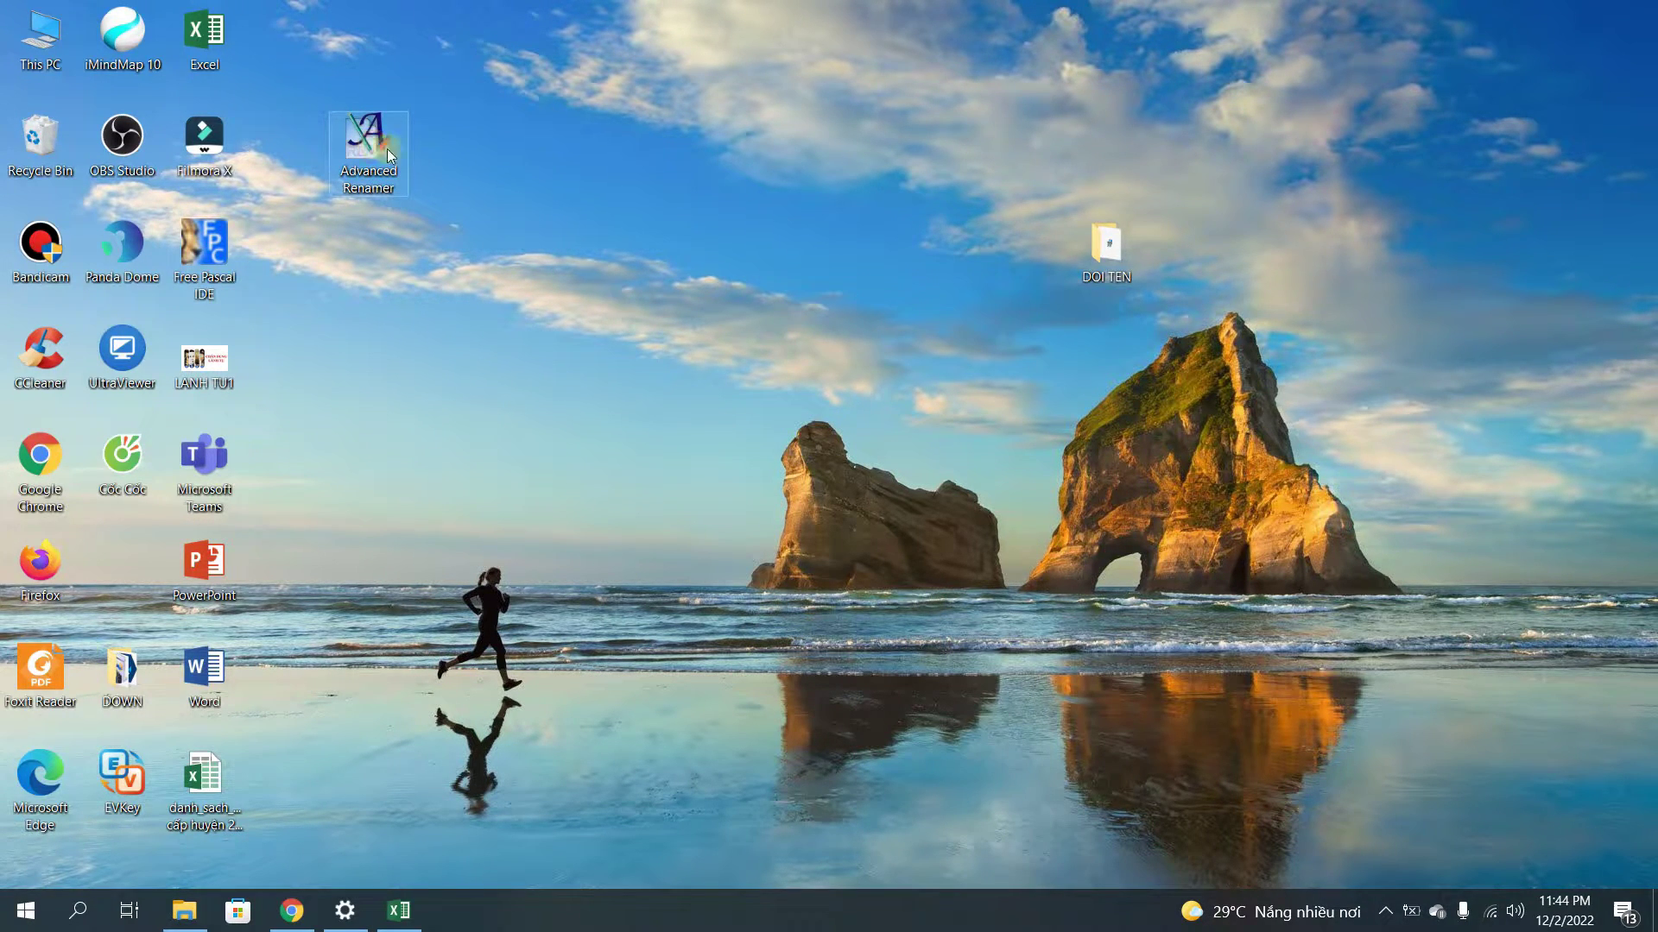
click(373, 188)
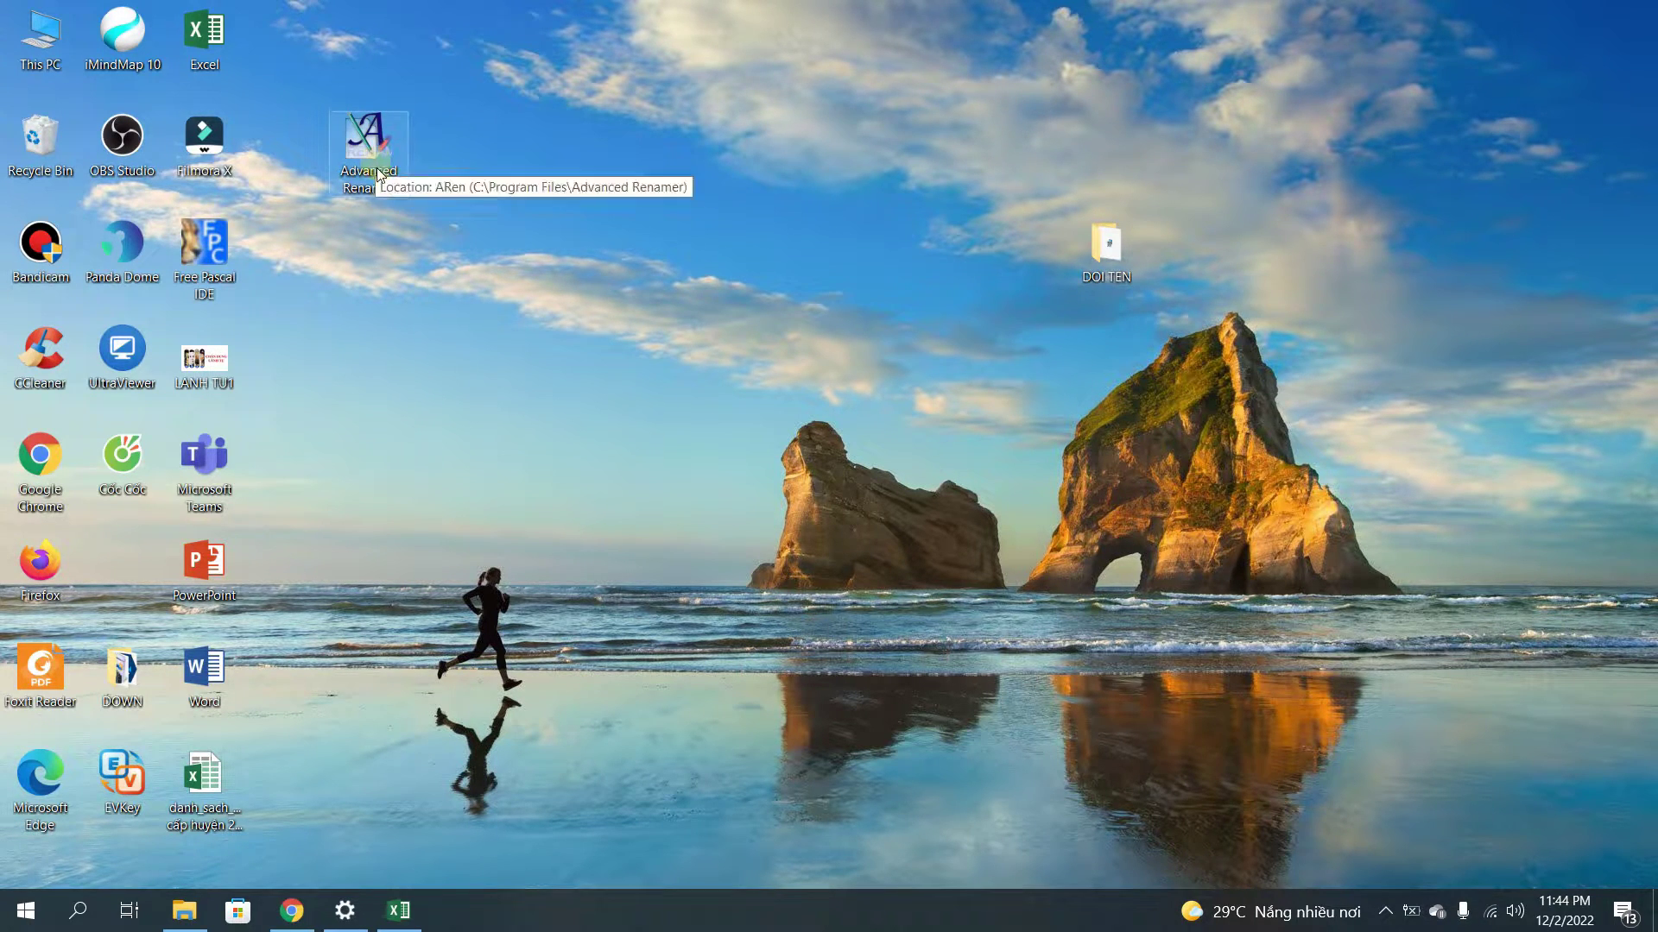
double_click(373, 164)
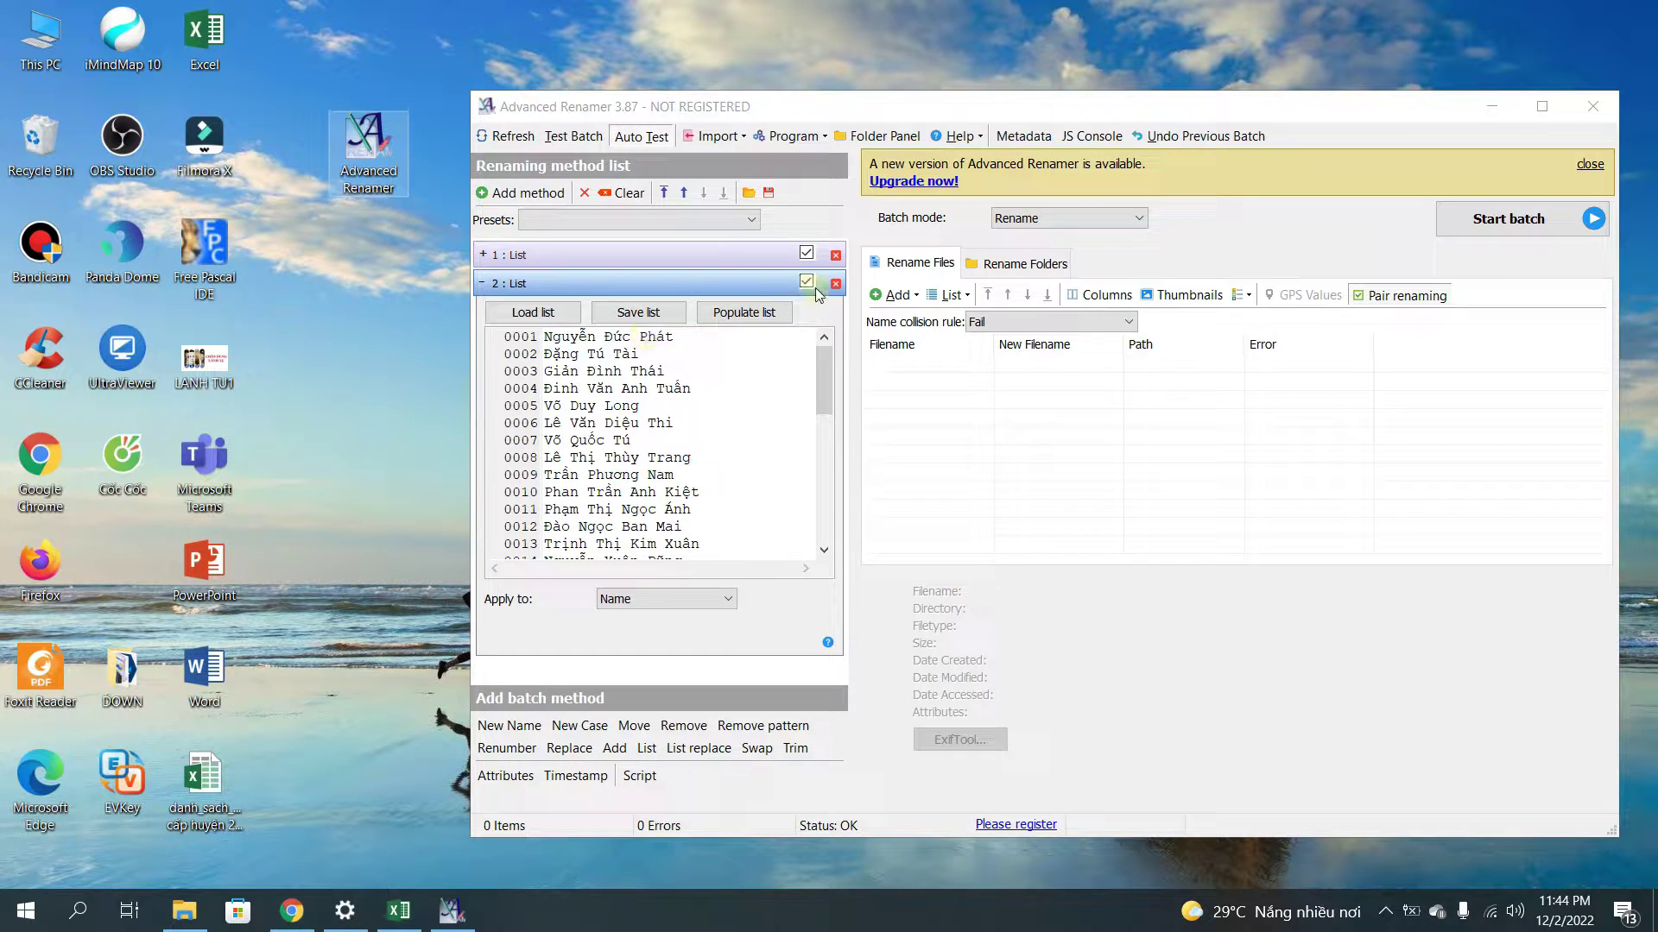
Remove both existing List methods from the renaming method list and add a new, empty List method.
click(822, 395)
mouse_move(821, 395)
mouse_down()
mouse_move(820, 428)
mouse_move(822, 390)
mouse_up()
click(834, 288)
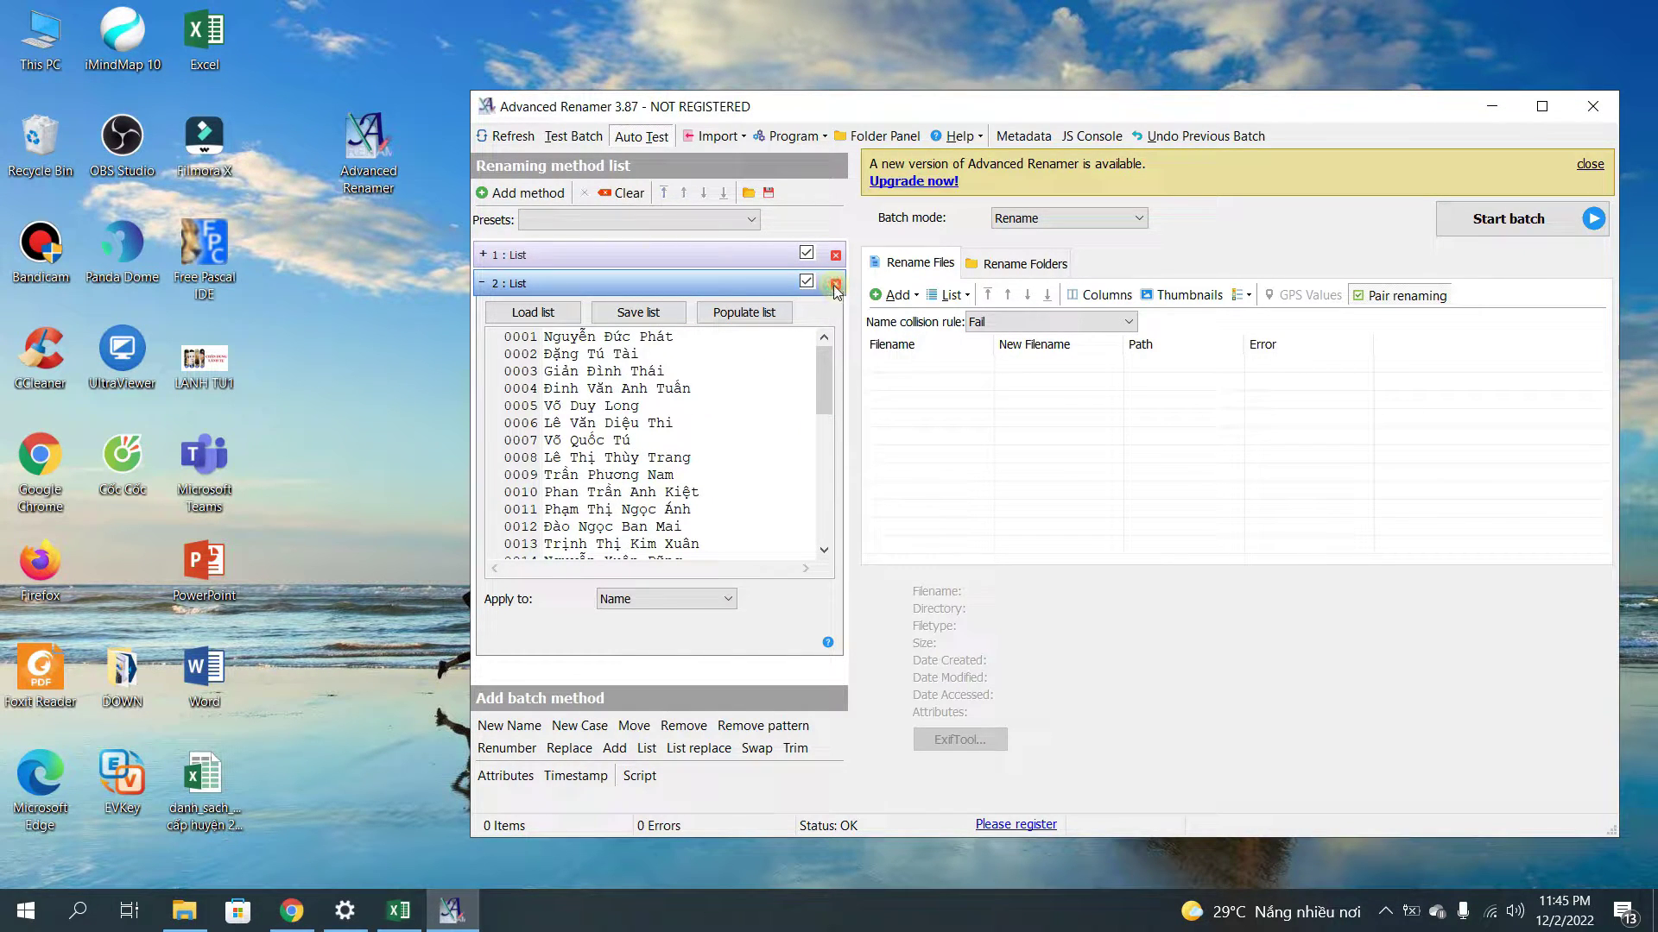
click(835, 255)
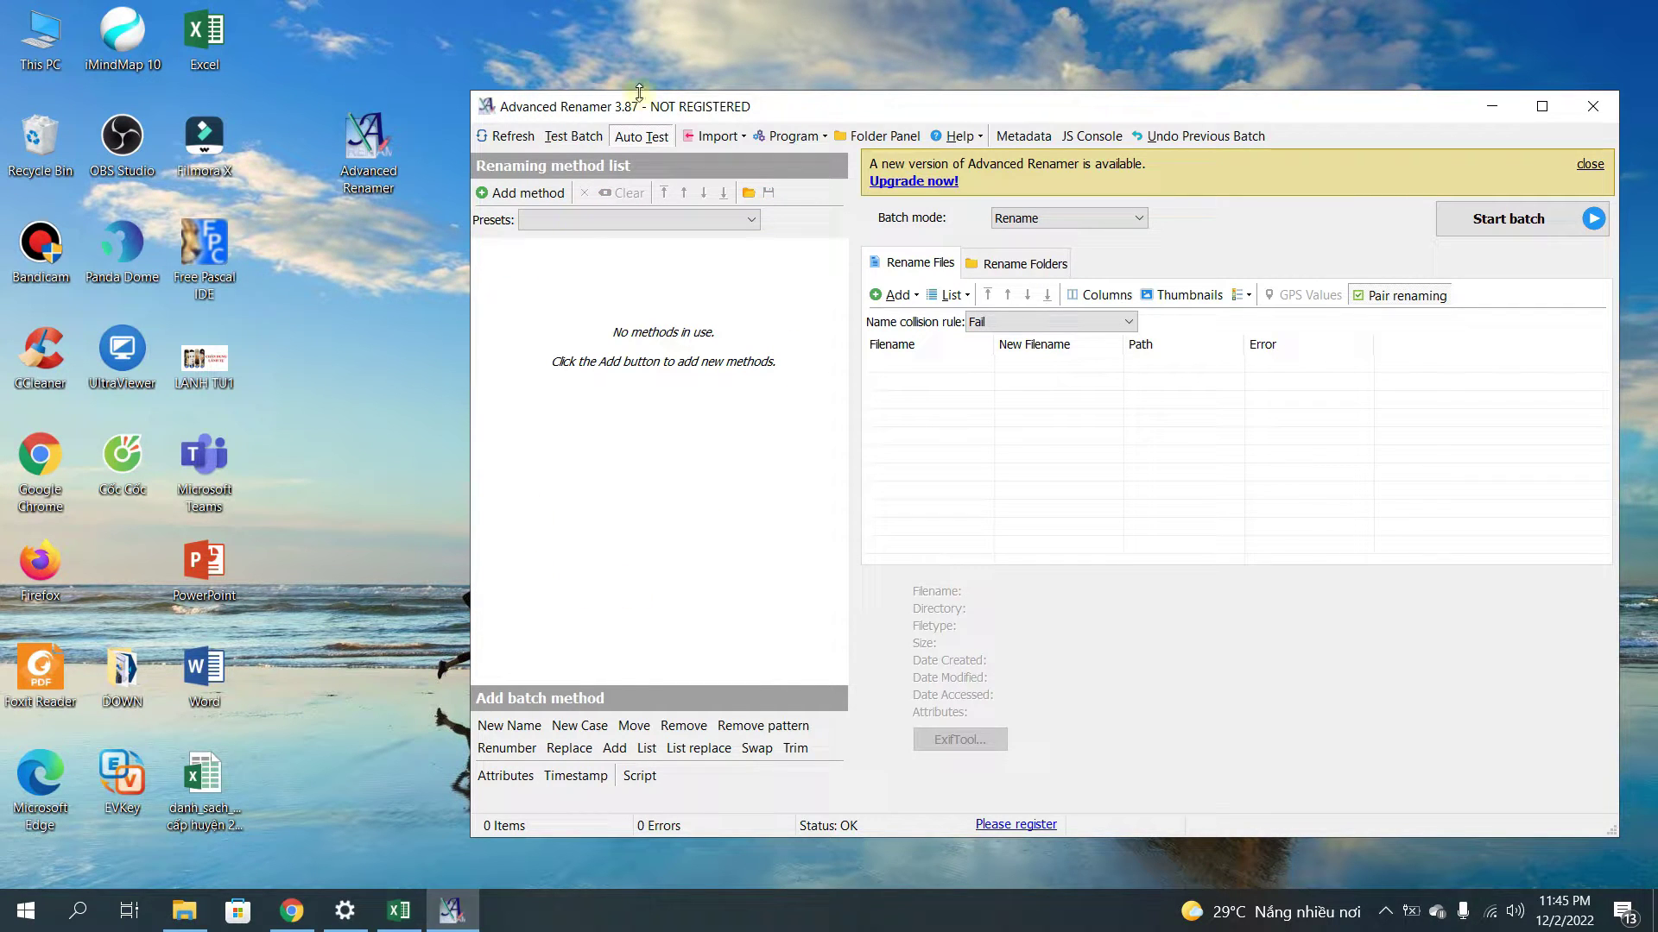
drag(691, 112, 638, 65)
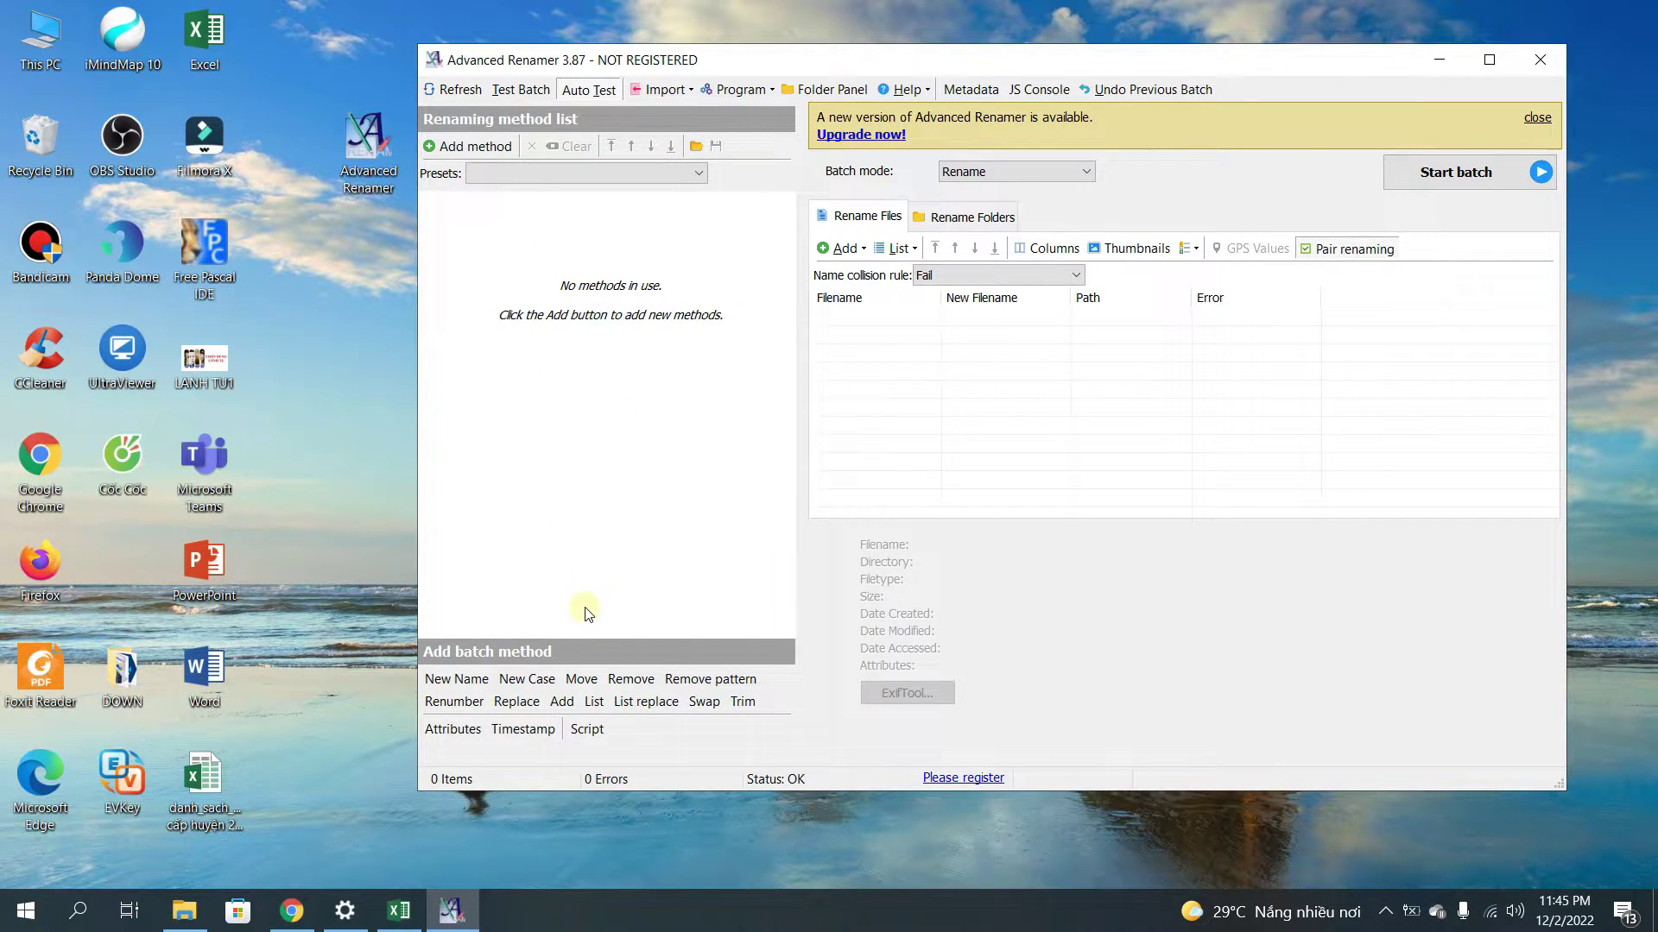
click(593, 702)
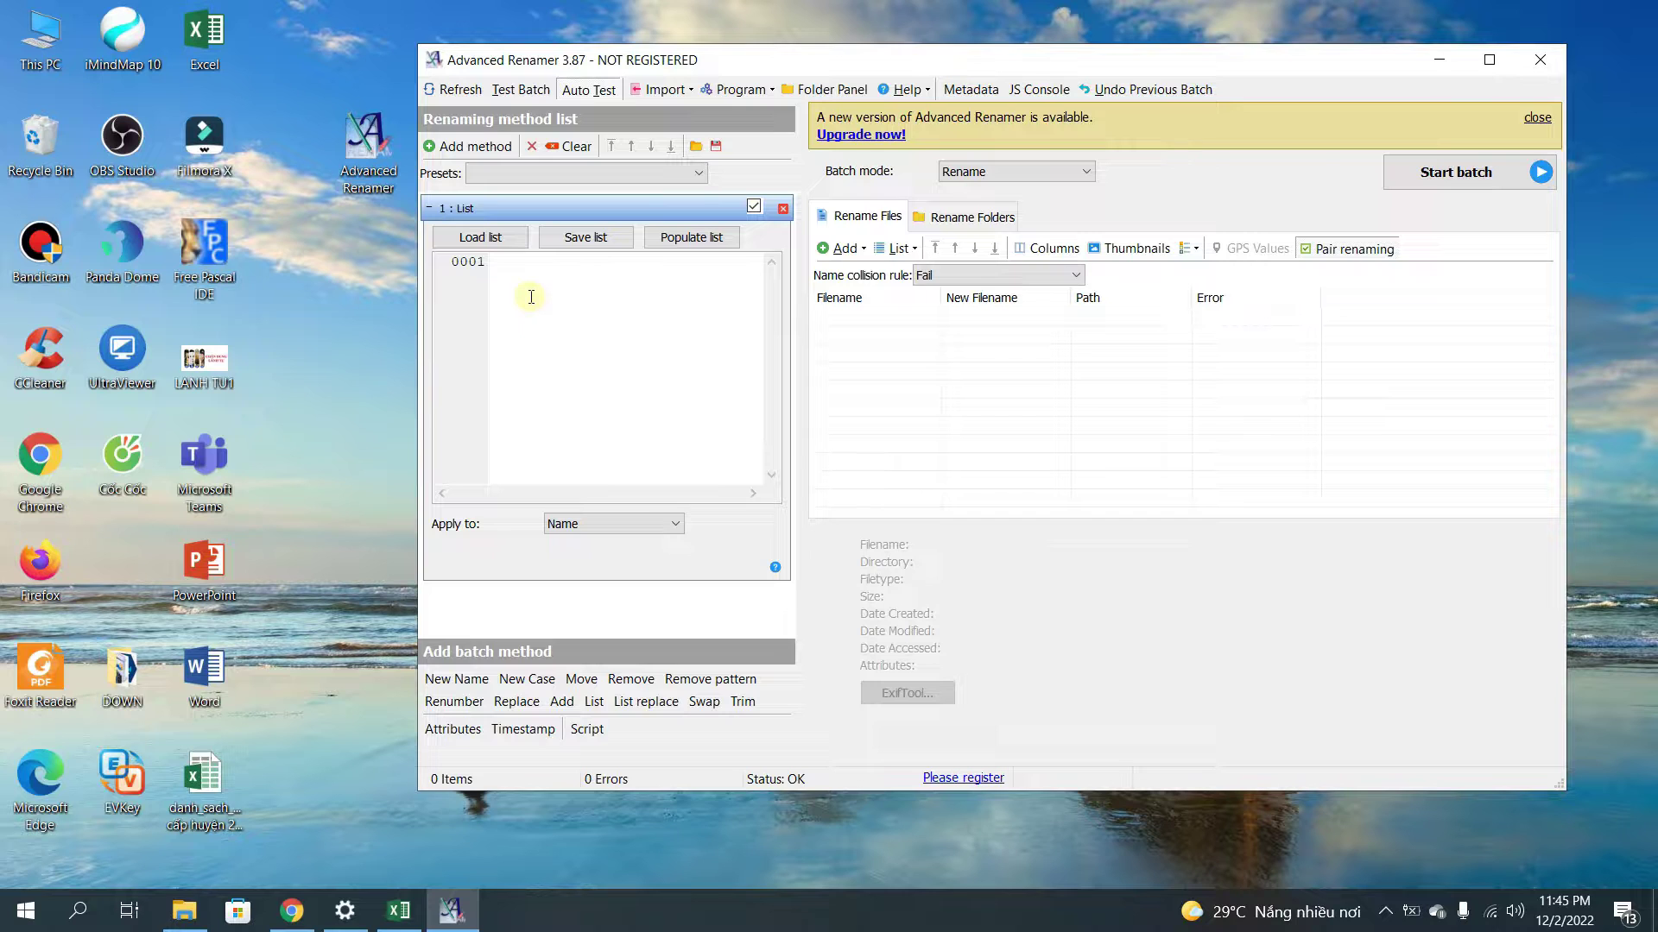
Switch to the Excel workbook and copy all student full names in C7:C43 of the DANH SACH DANG KY sheet.
click(399, 909)
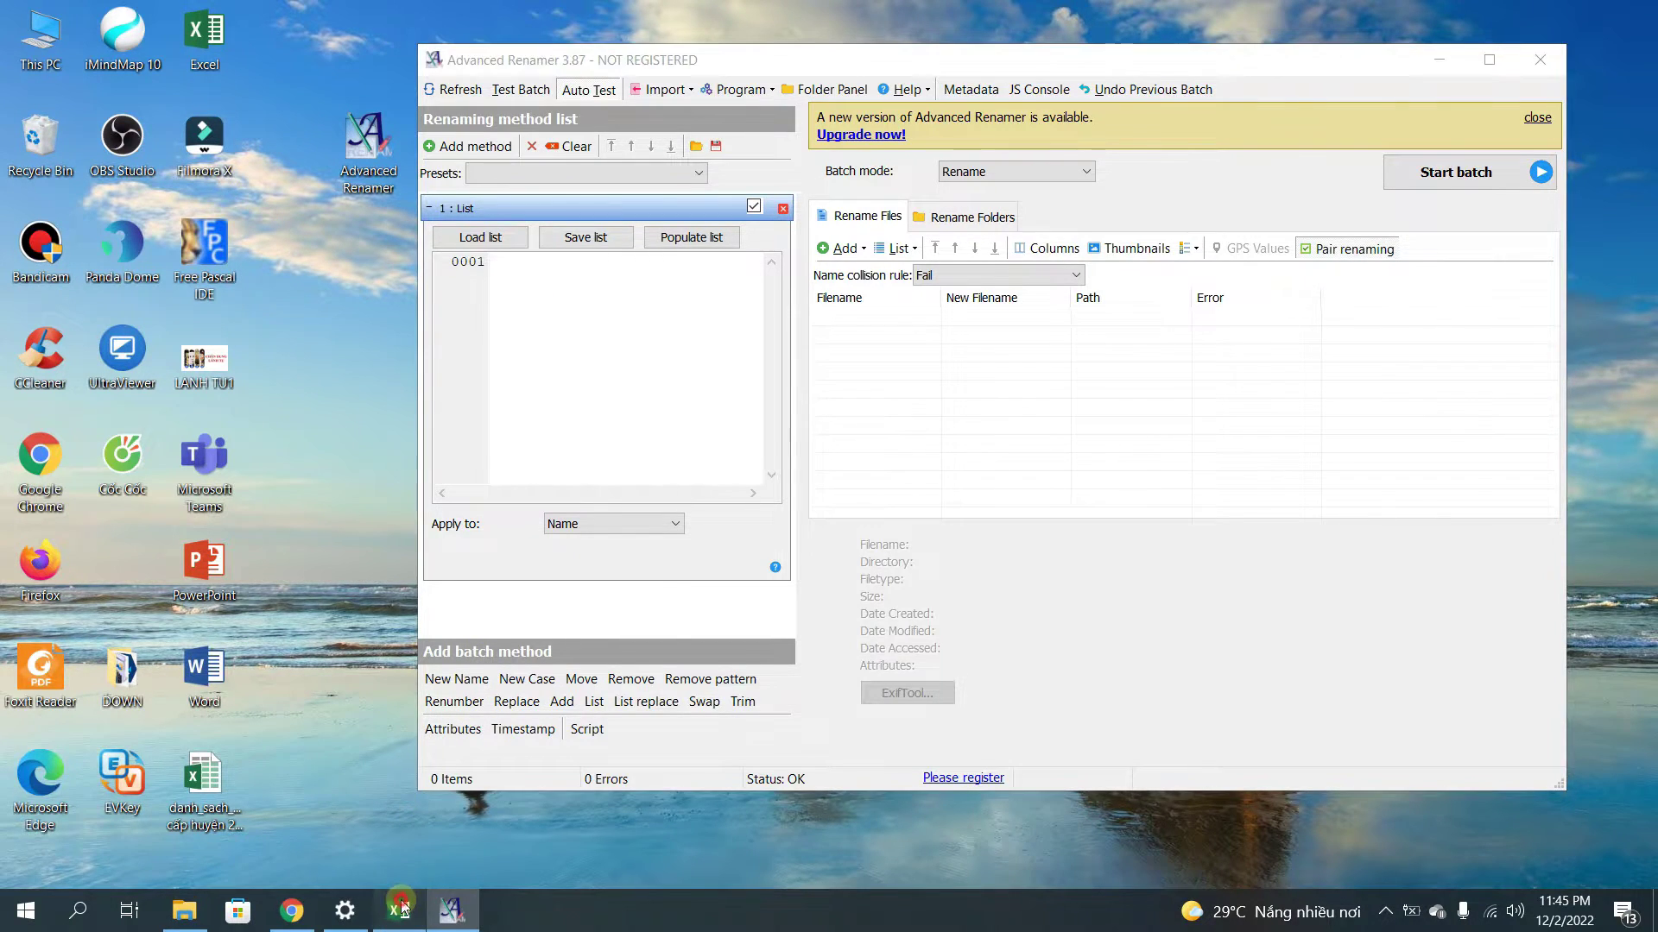
click(240, 429)
drag(240, 429, 260, 753)
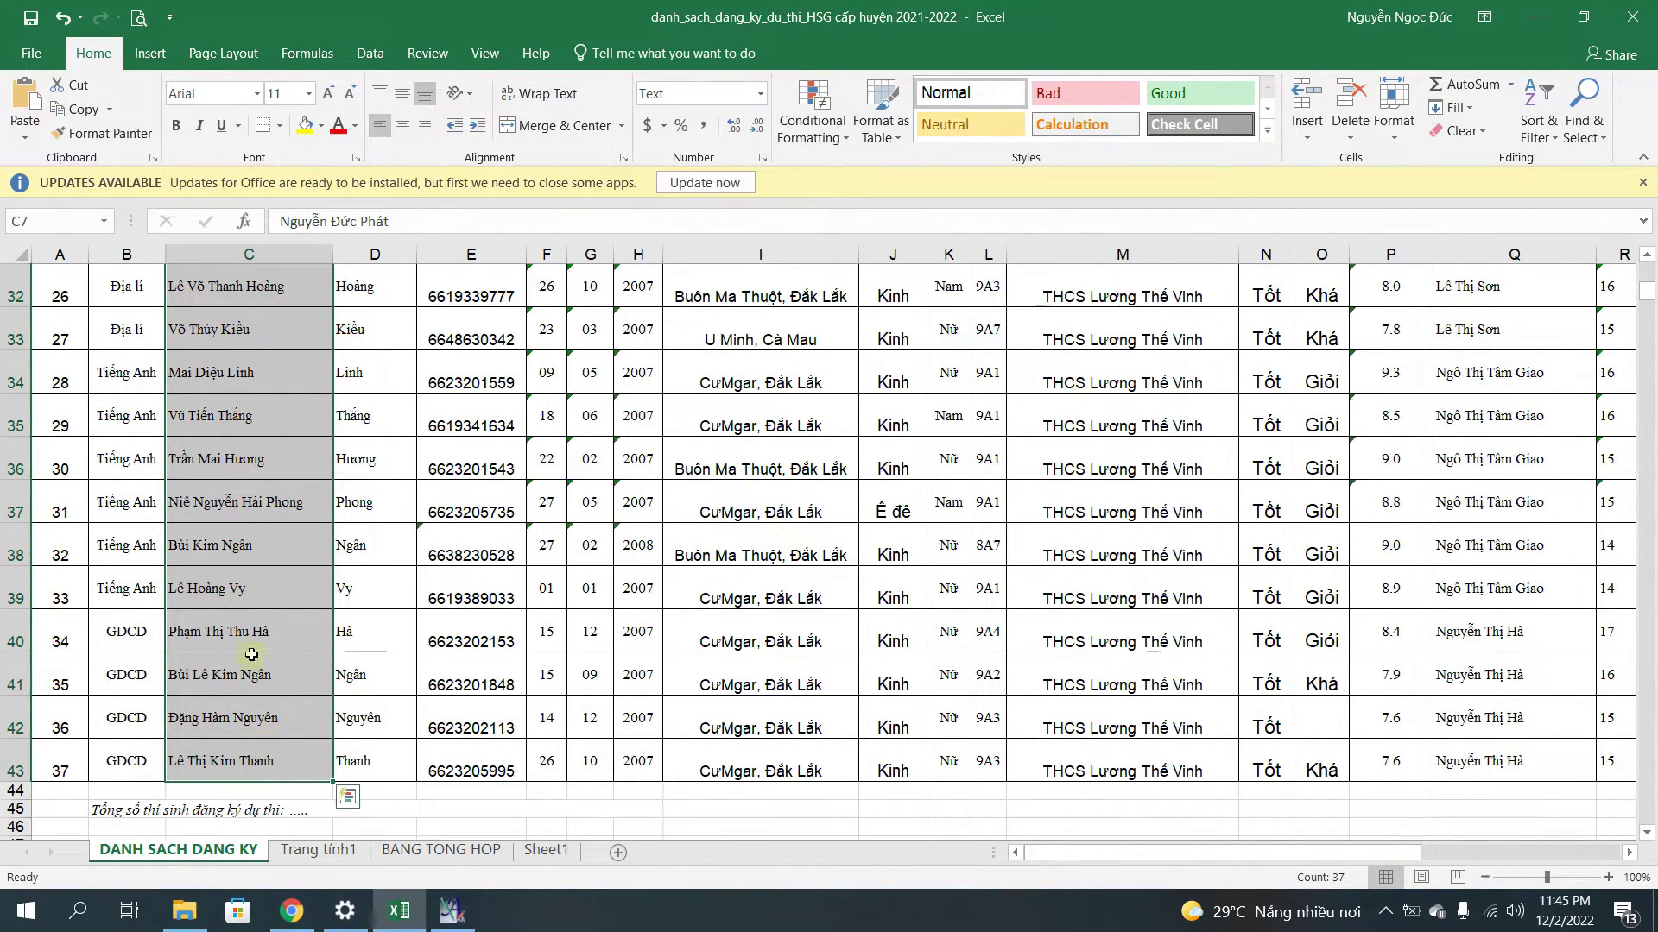
scroll(260, 754, up, 10)
right_click(235, 501)
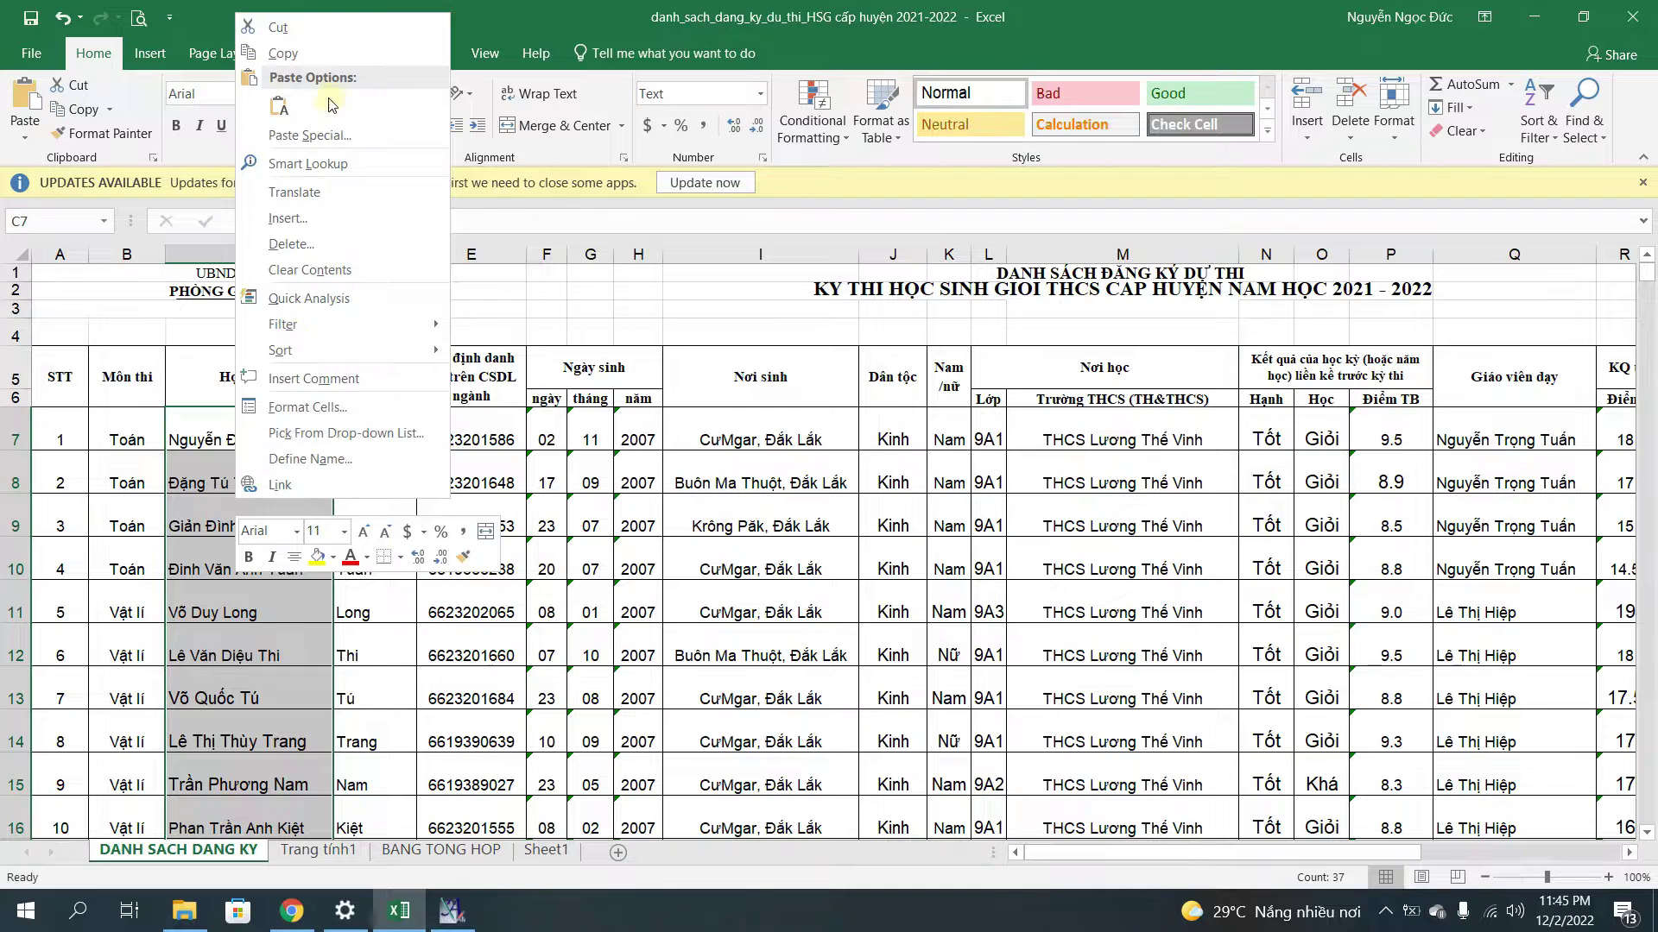
click(280, 54)
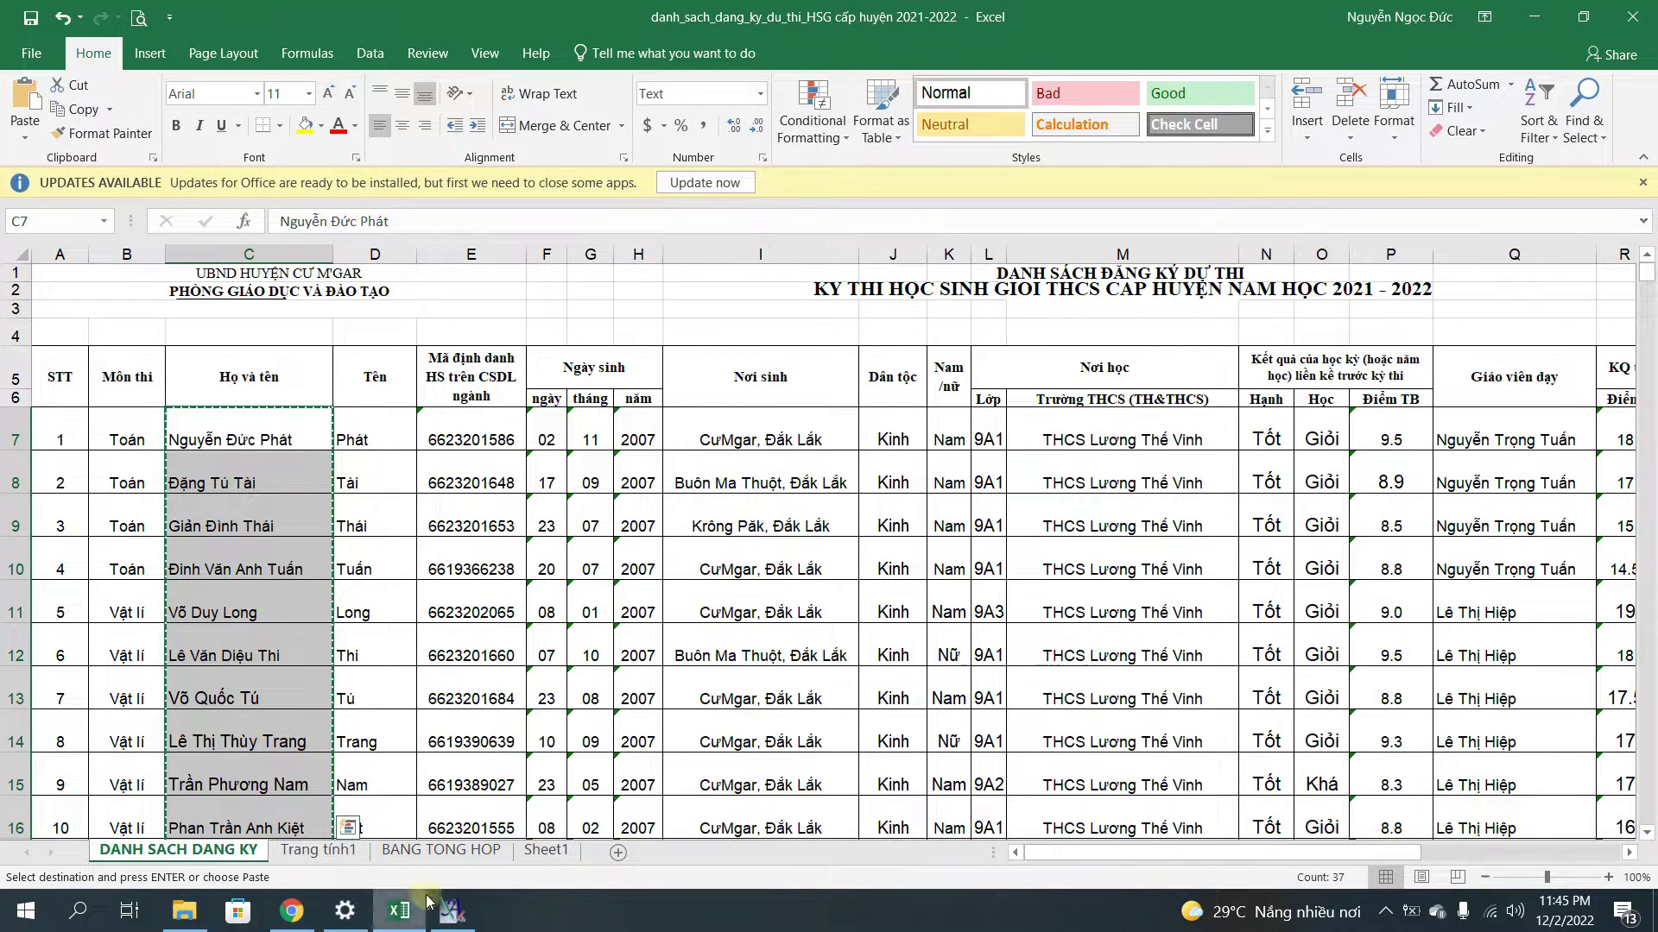
Paste the copied student names into the List method in Advanced Renamer and delete the empty last line.
click(451, 911)
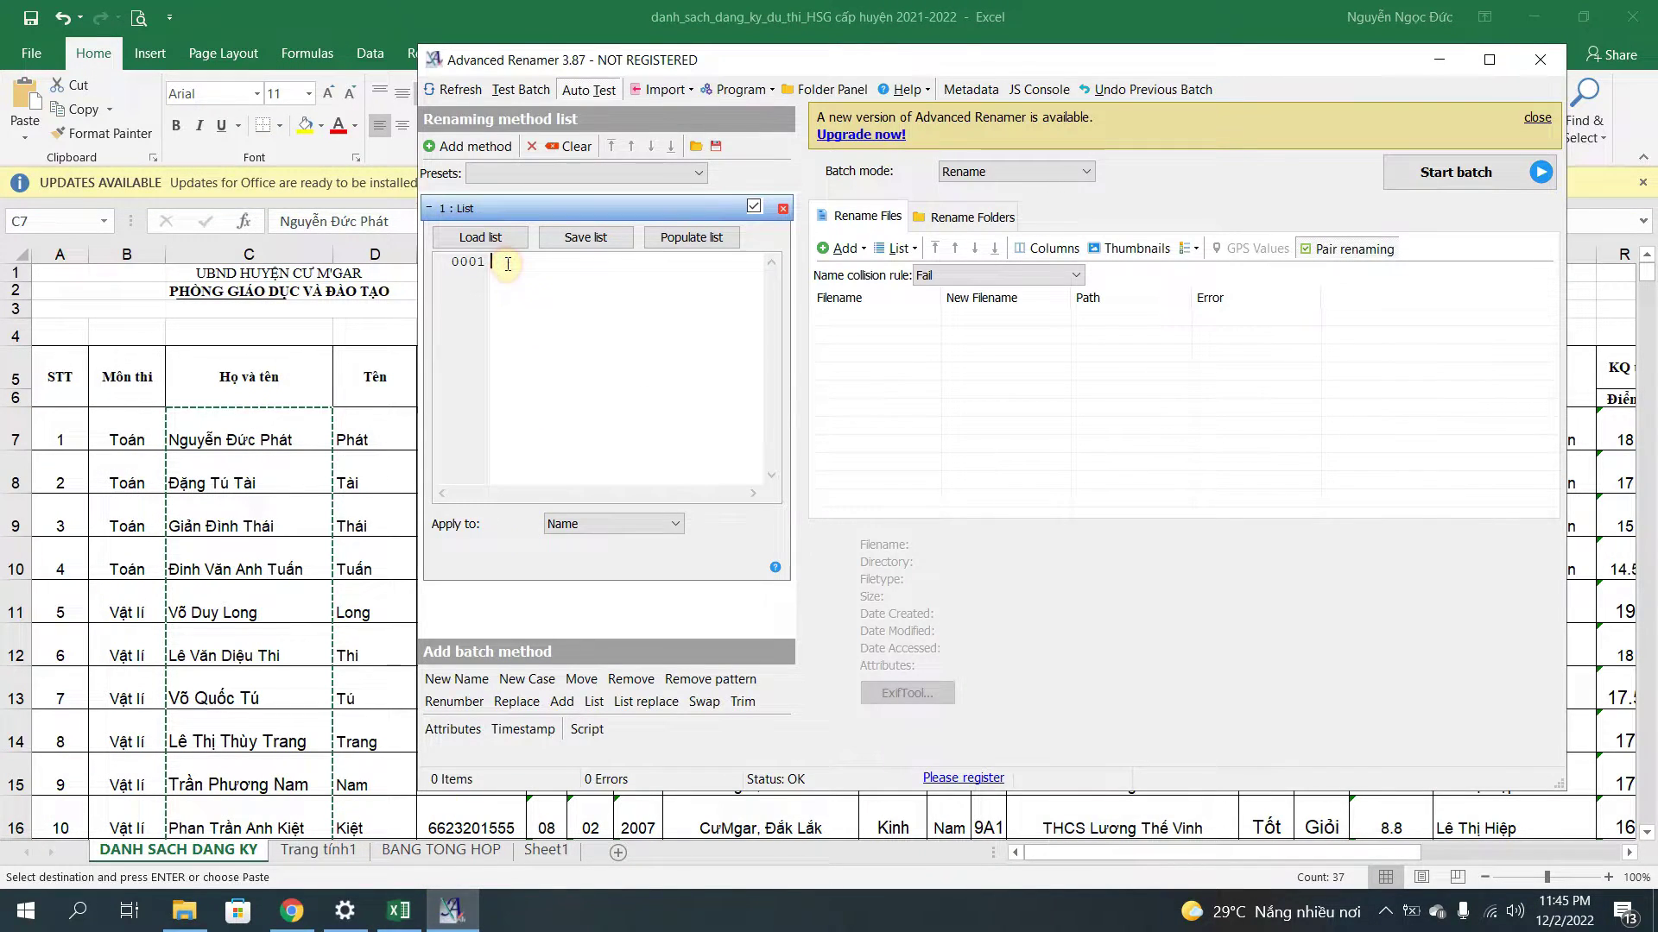
key(ctrl+v)
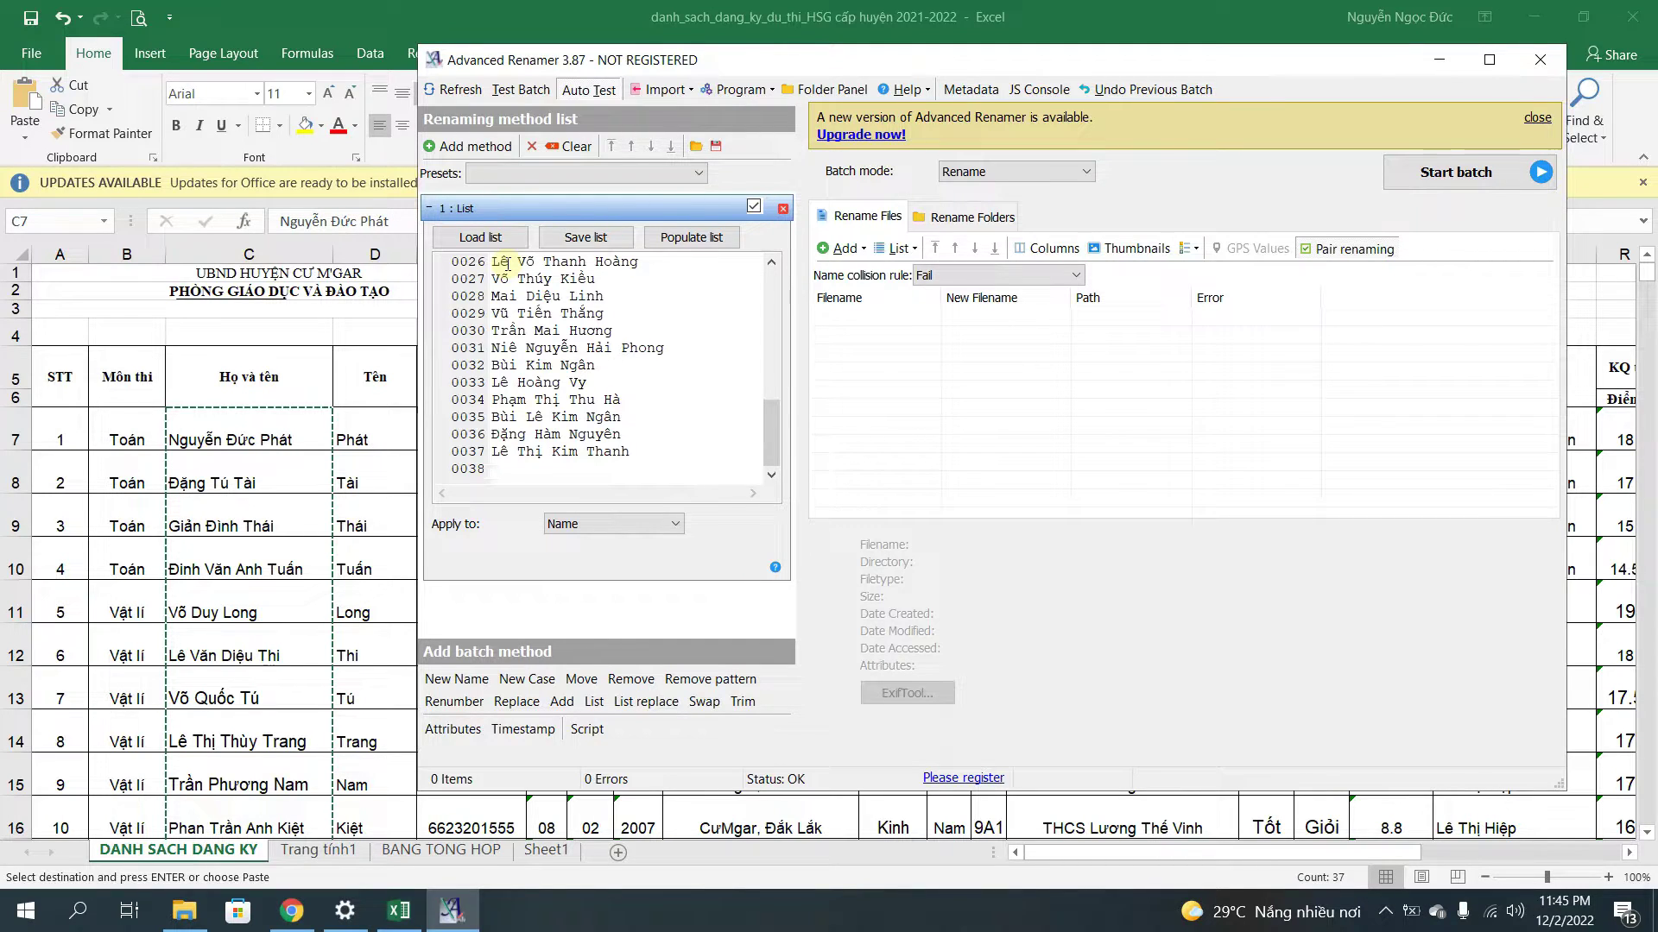
key(BackSpace)
scroll(581, 399, up, 3)
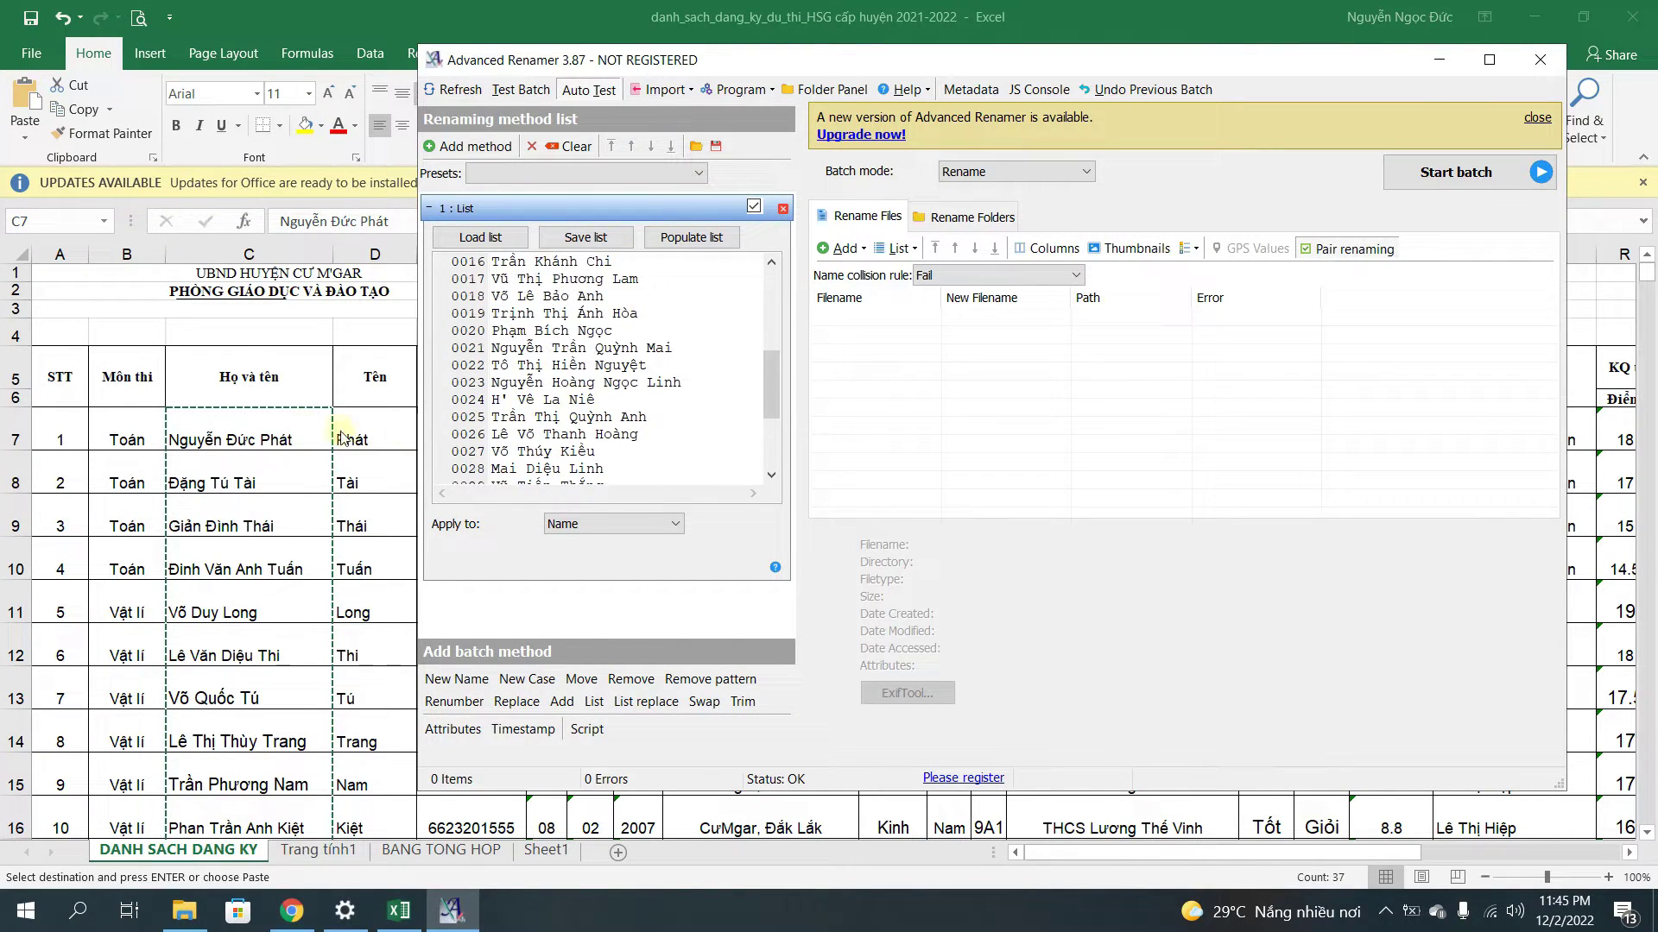
scroll(246, 434, down, 9)
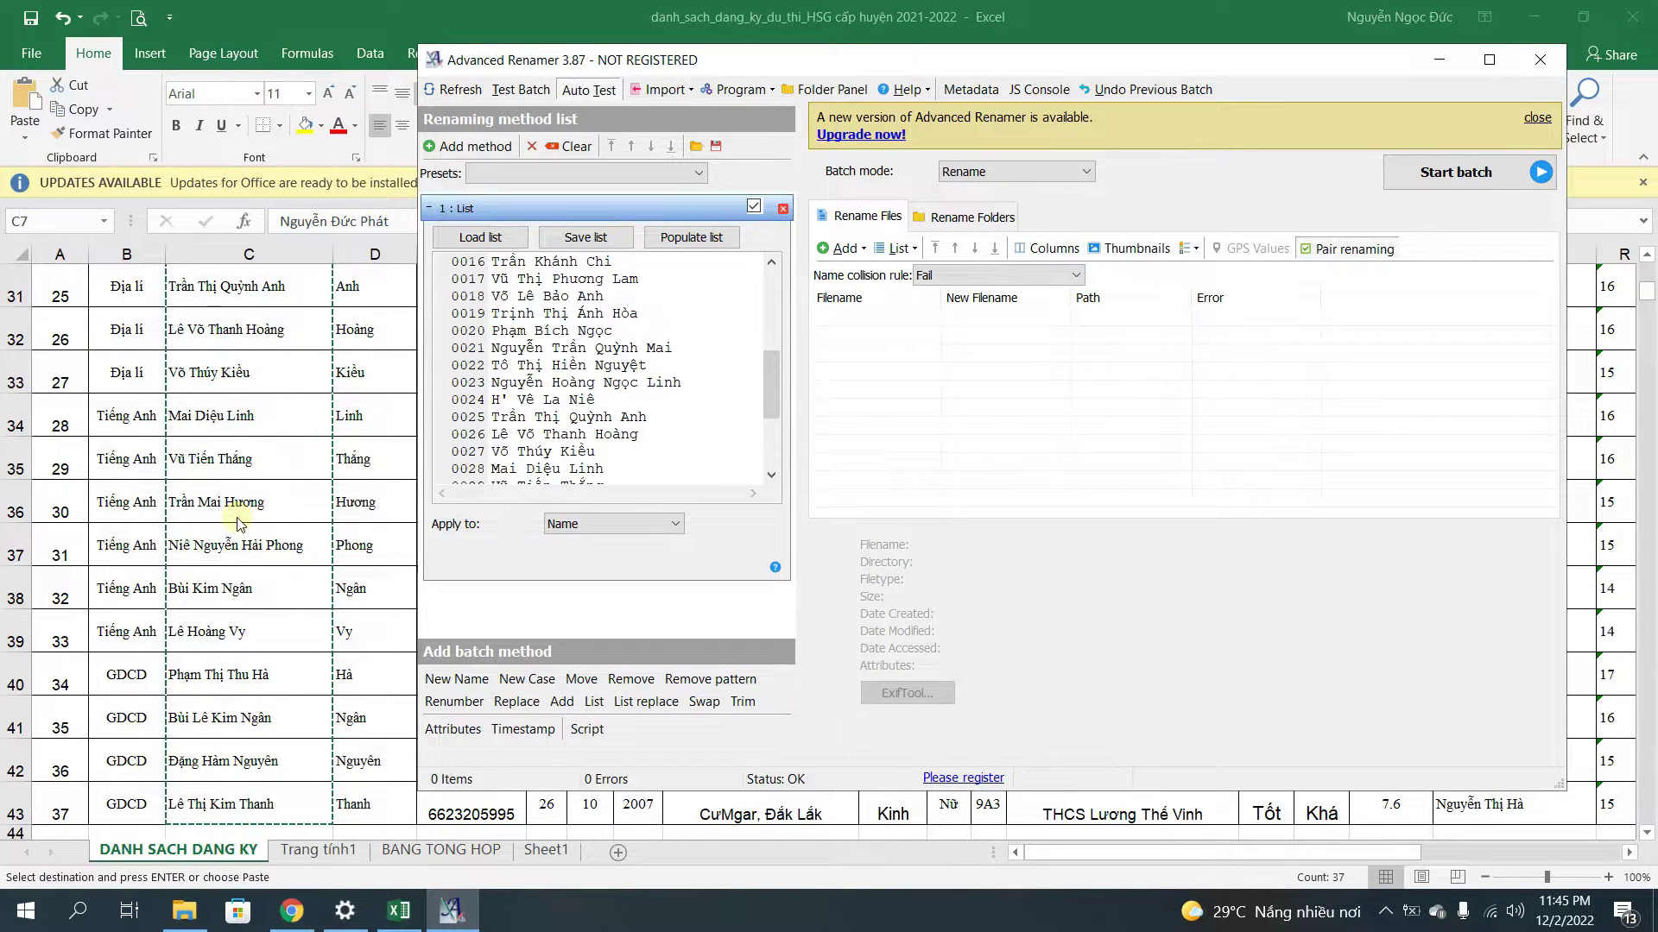
scroll(239, 524, down, 3)
scroll(240, 525, up, 1)
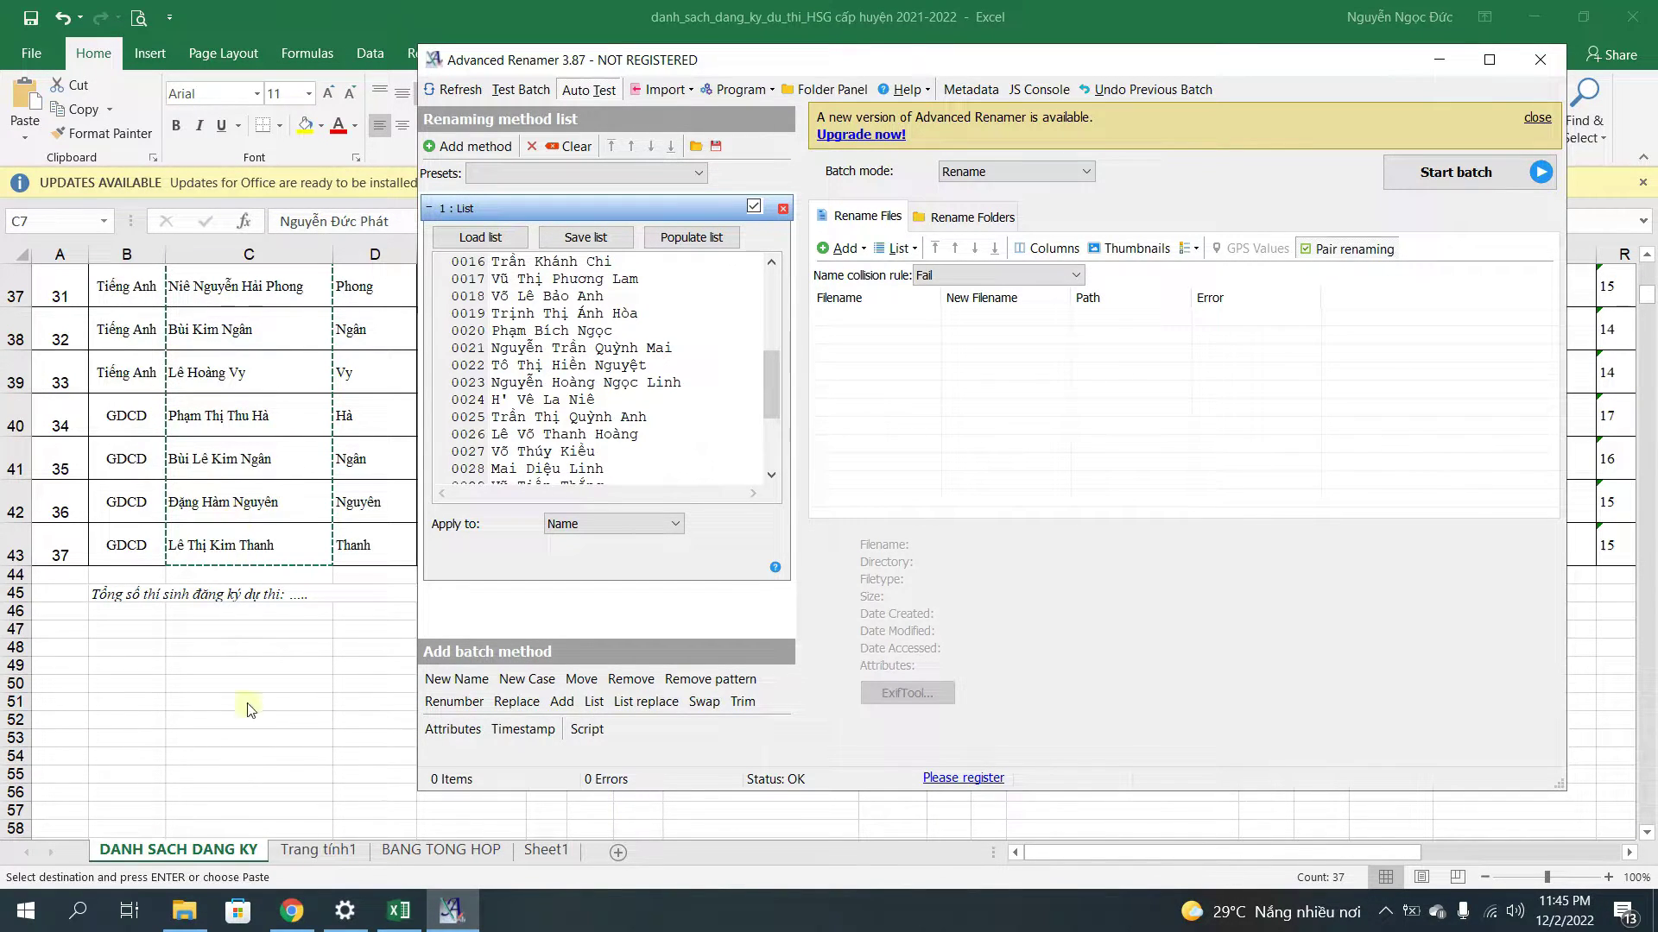
Add all PDF files from the E: drive folder DOWN\ilovepdf_extracted-pages to the files to rename.
click(192, 911)
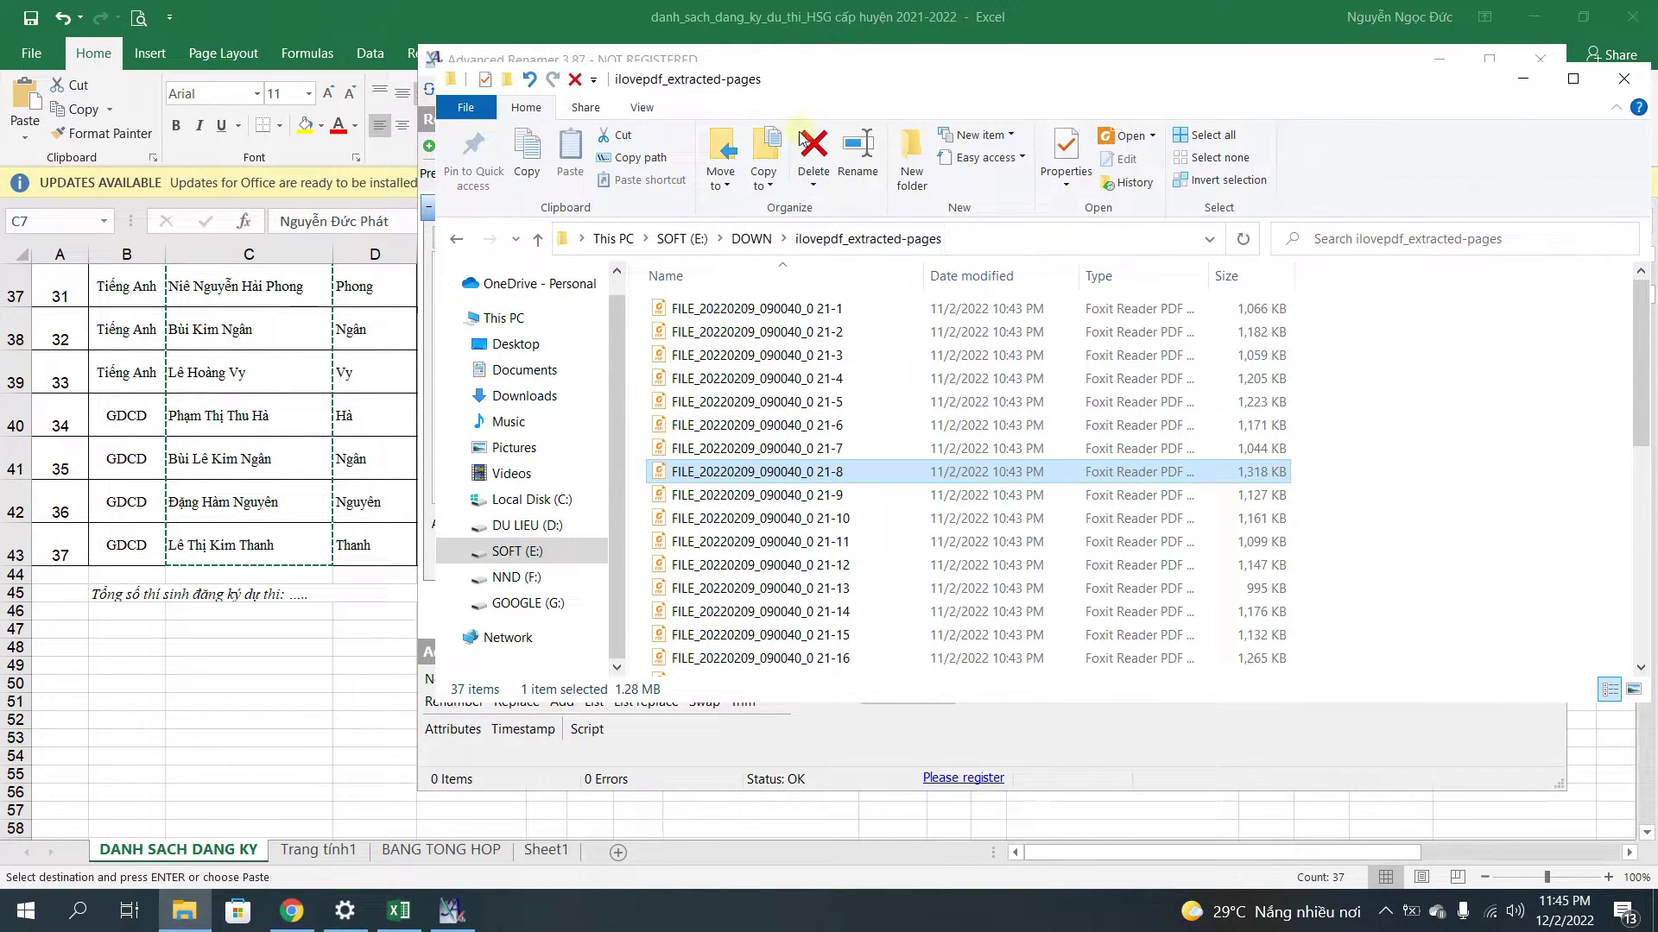
click(429, 779)
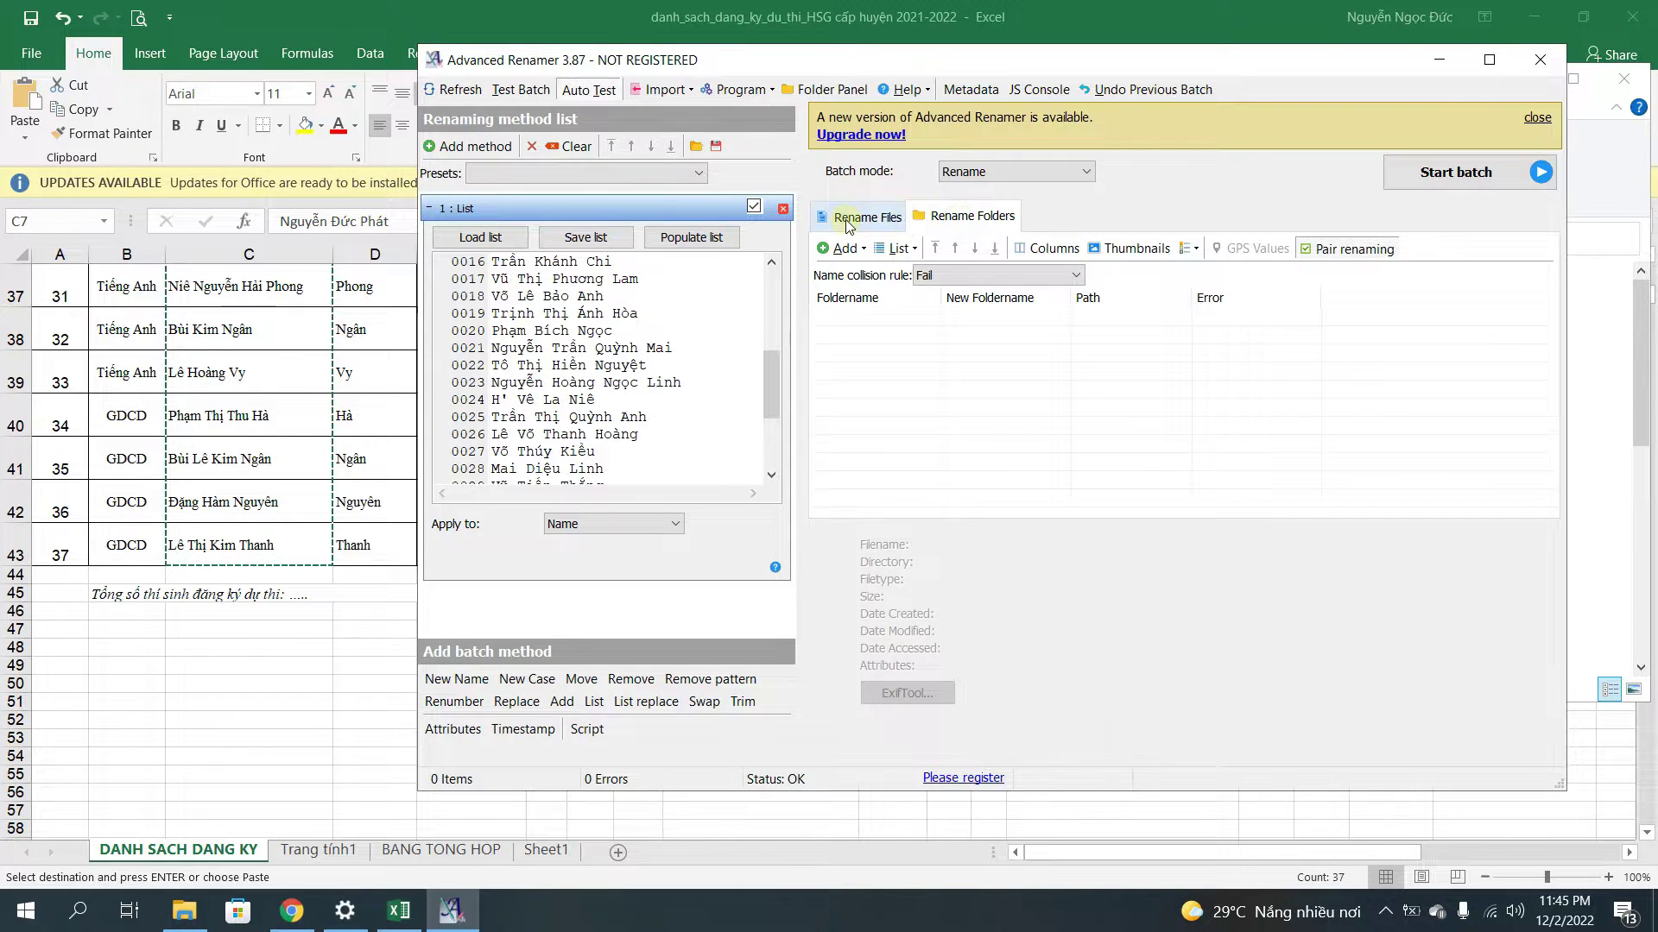
click(843, 251)
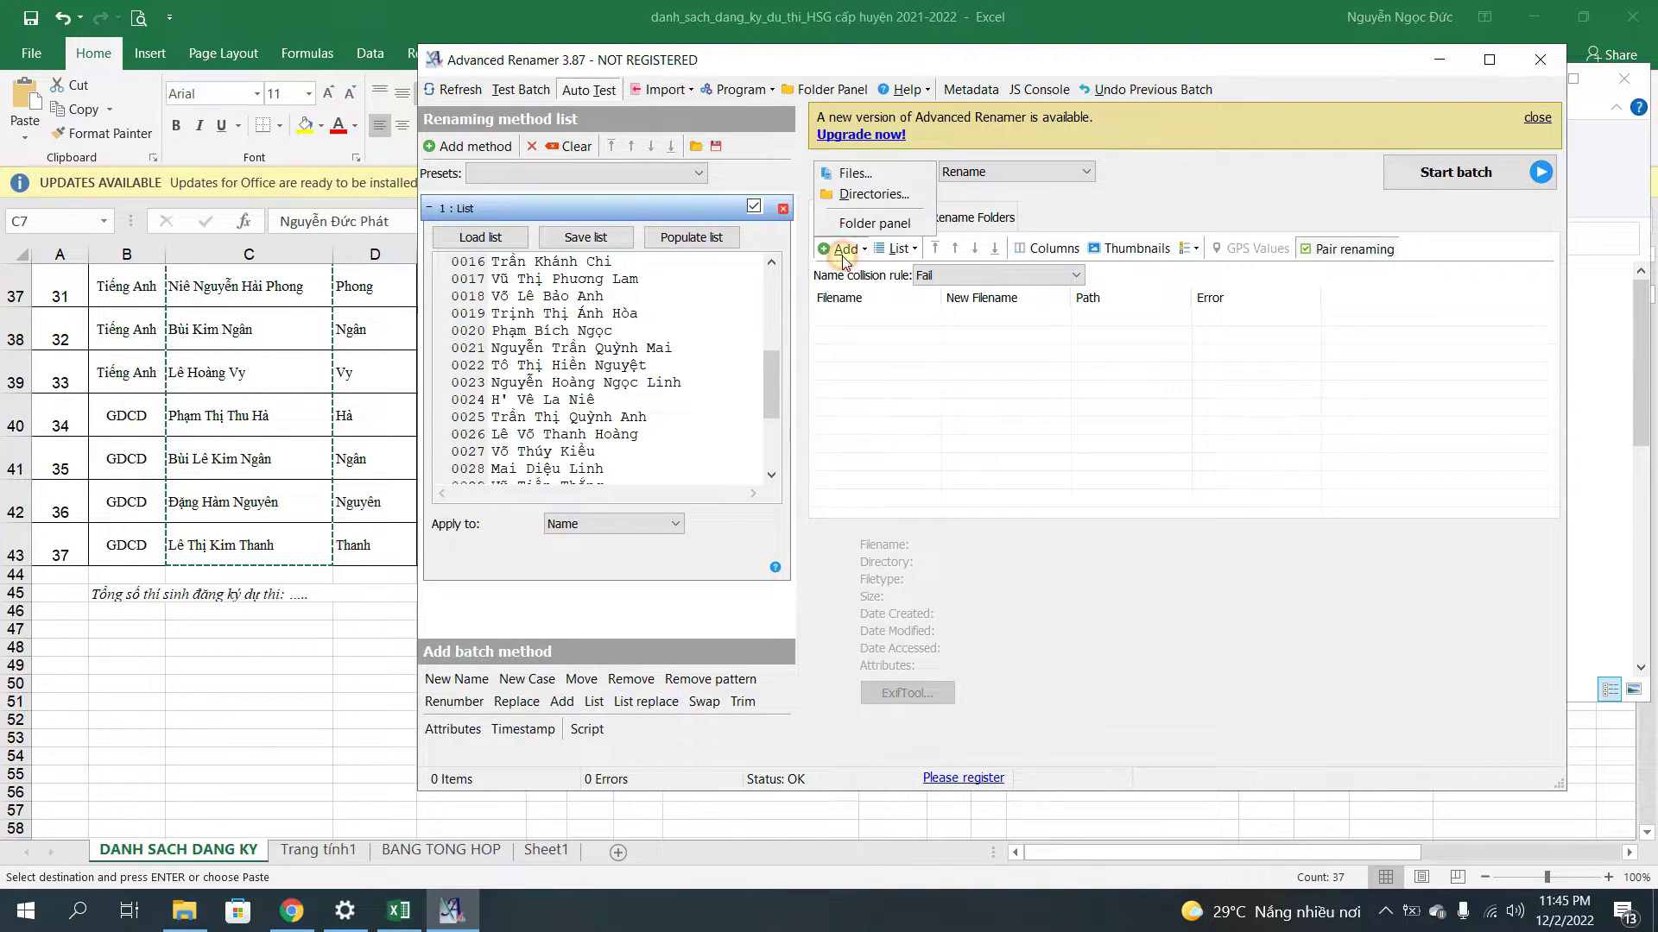
click(855, 174)
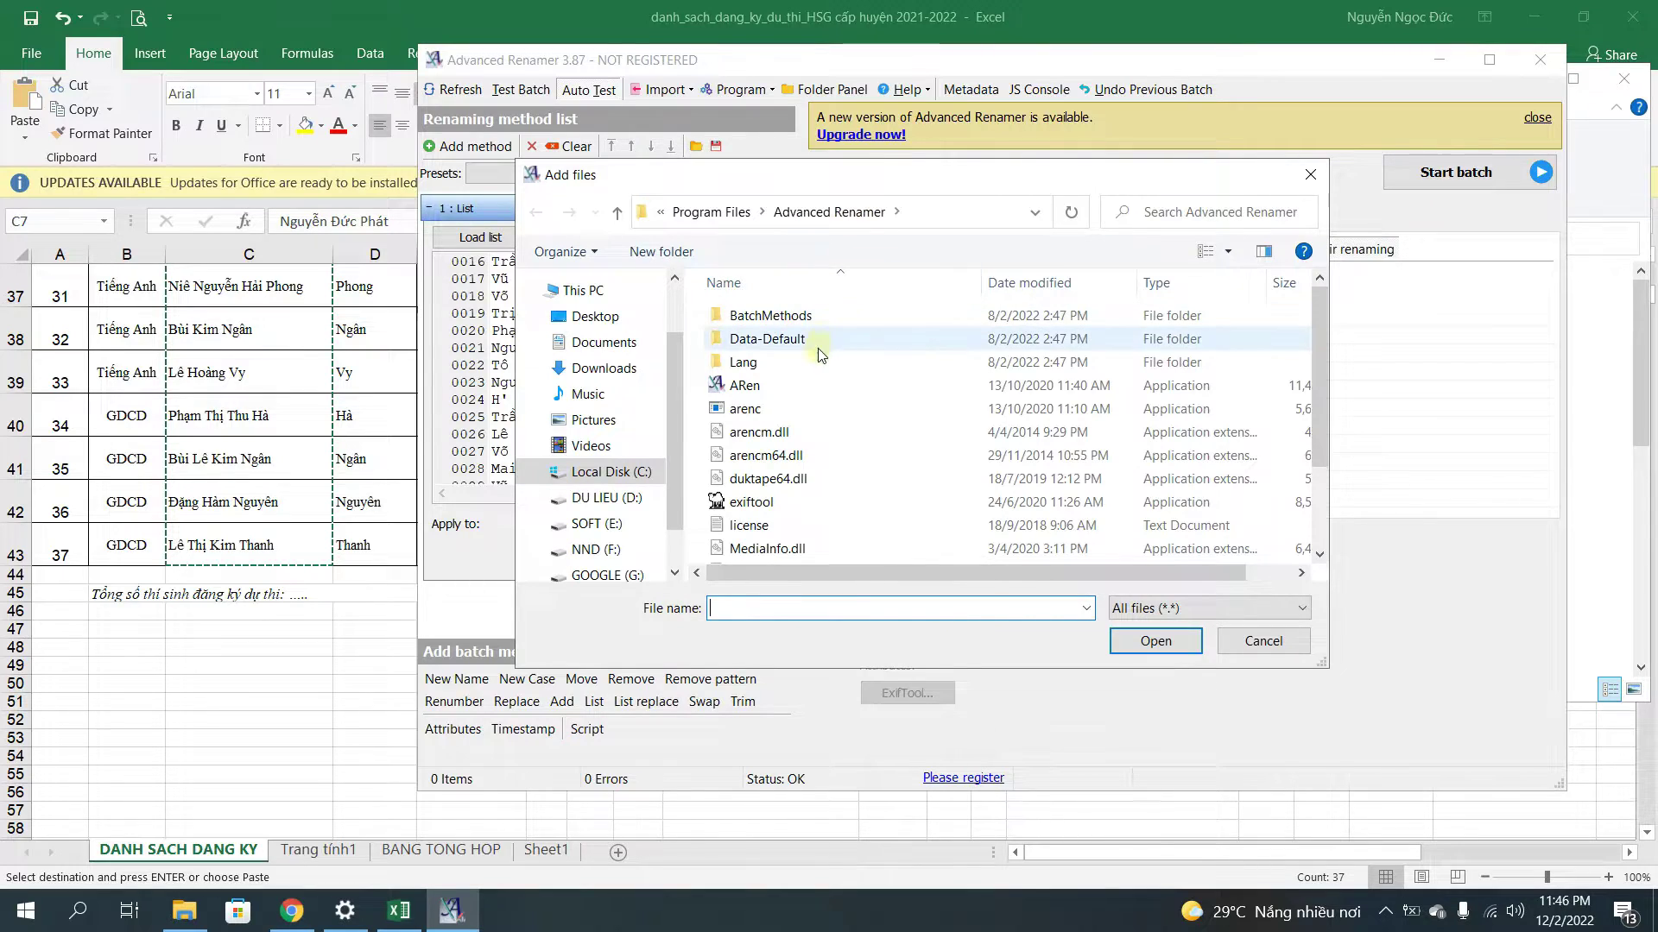
click(591, 395)
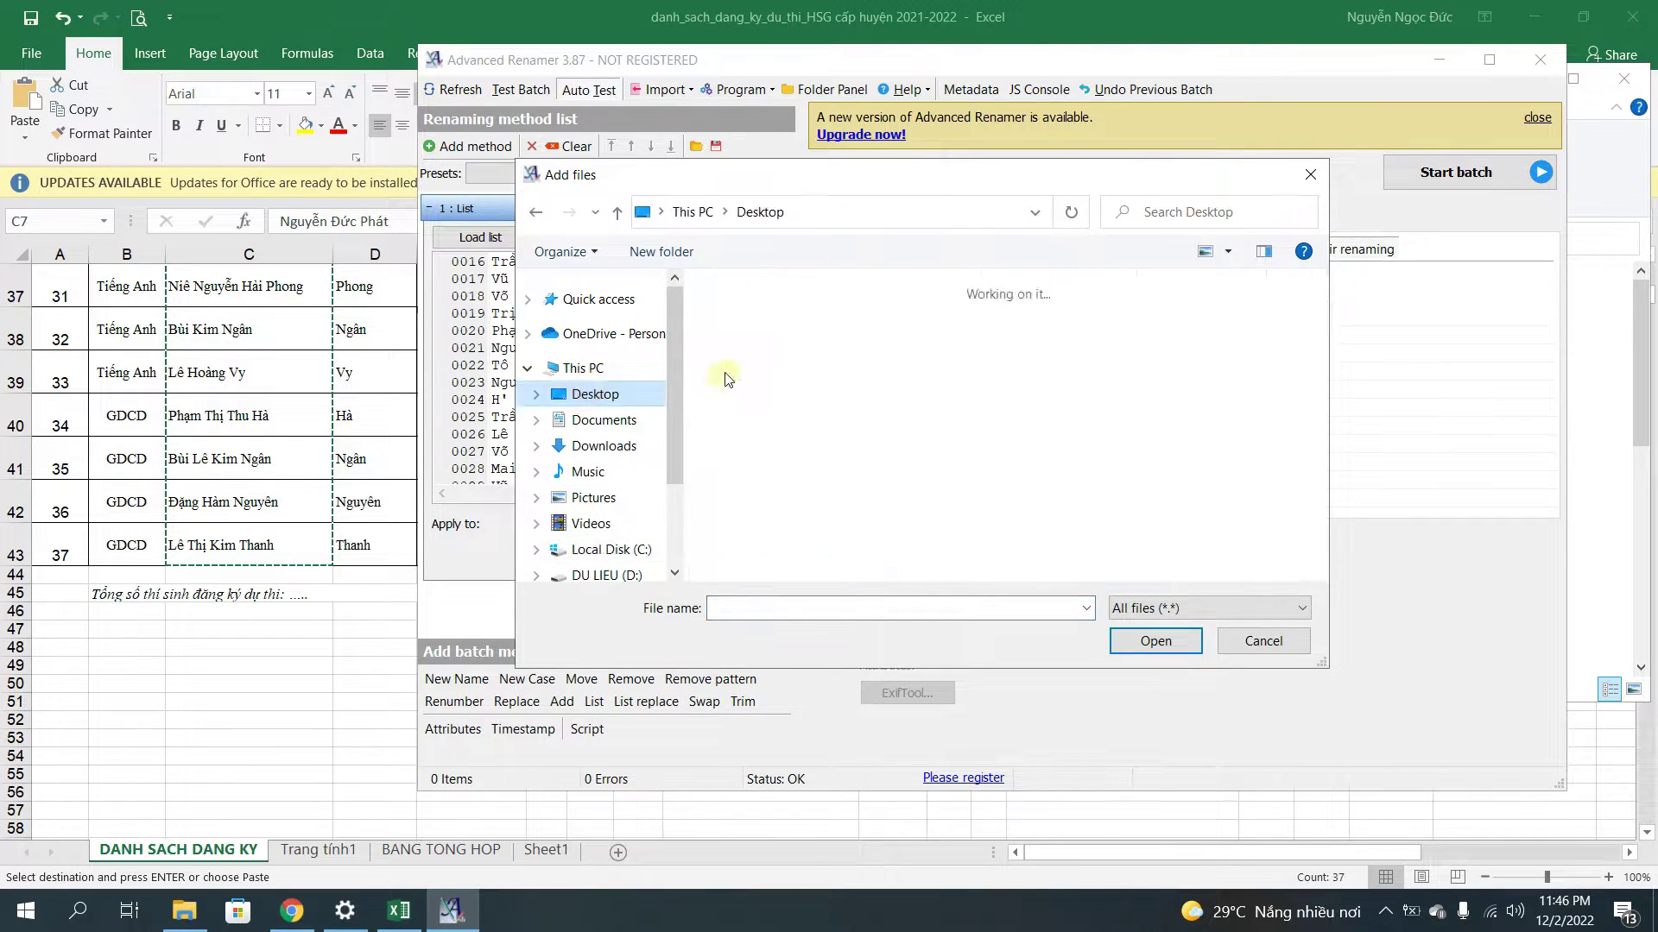
scroll(981, 409, down, 1)
scroll(982, 410, up, 1)
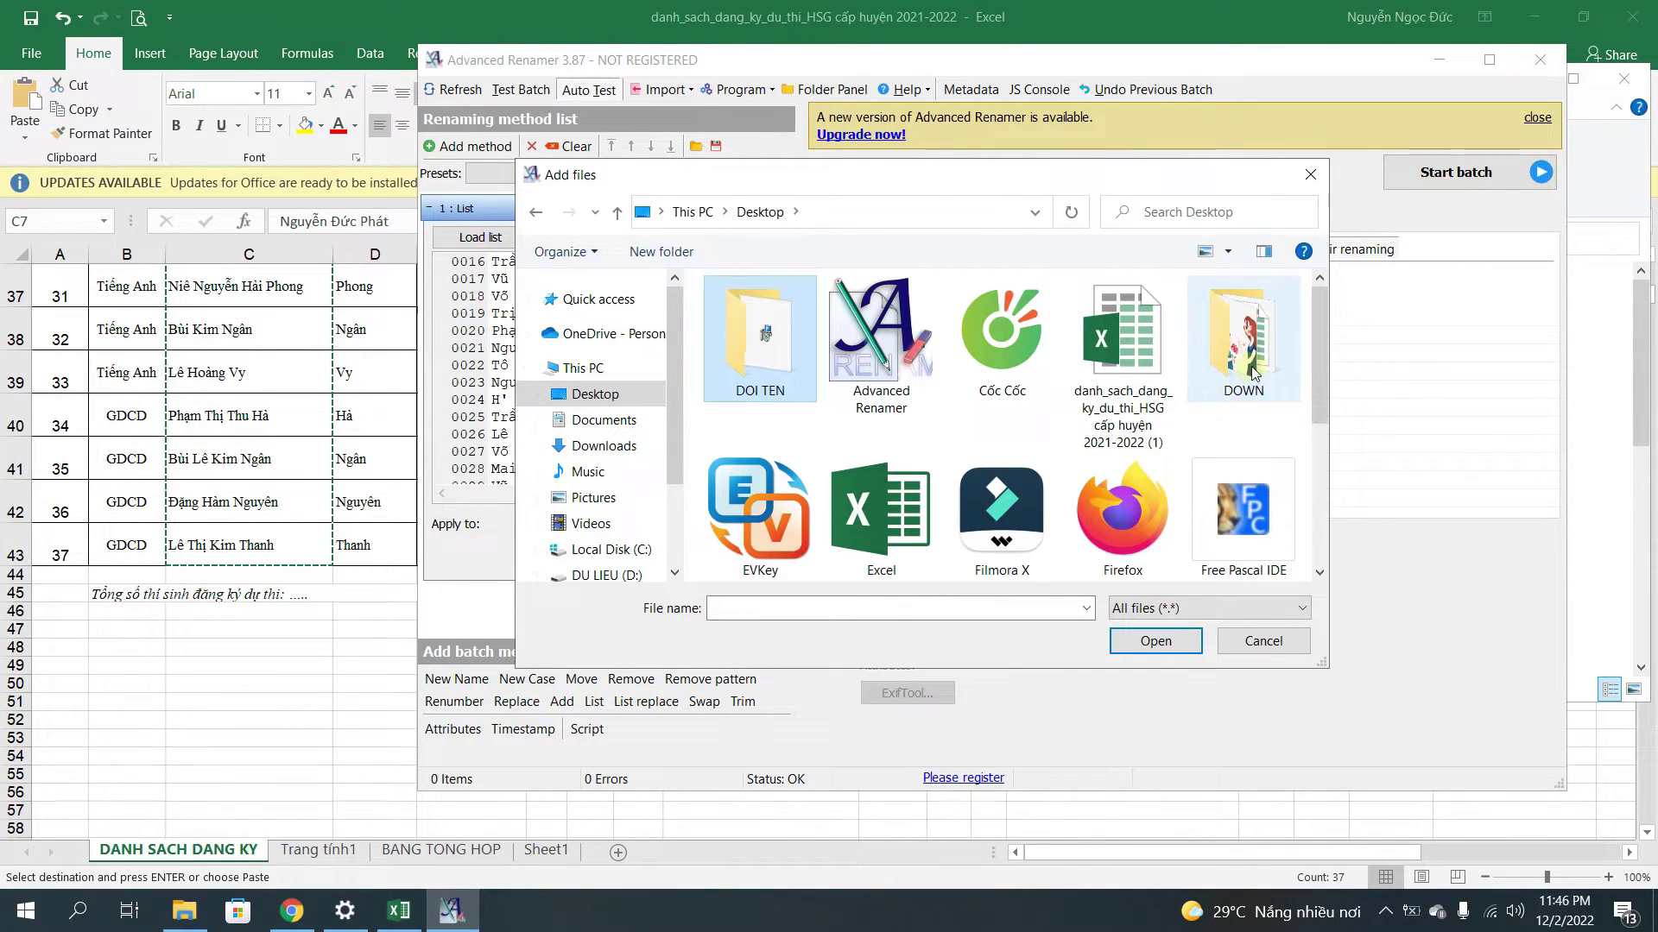
double_click(1243, 346)
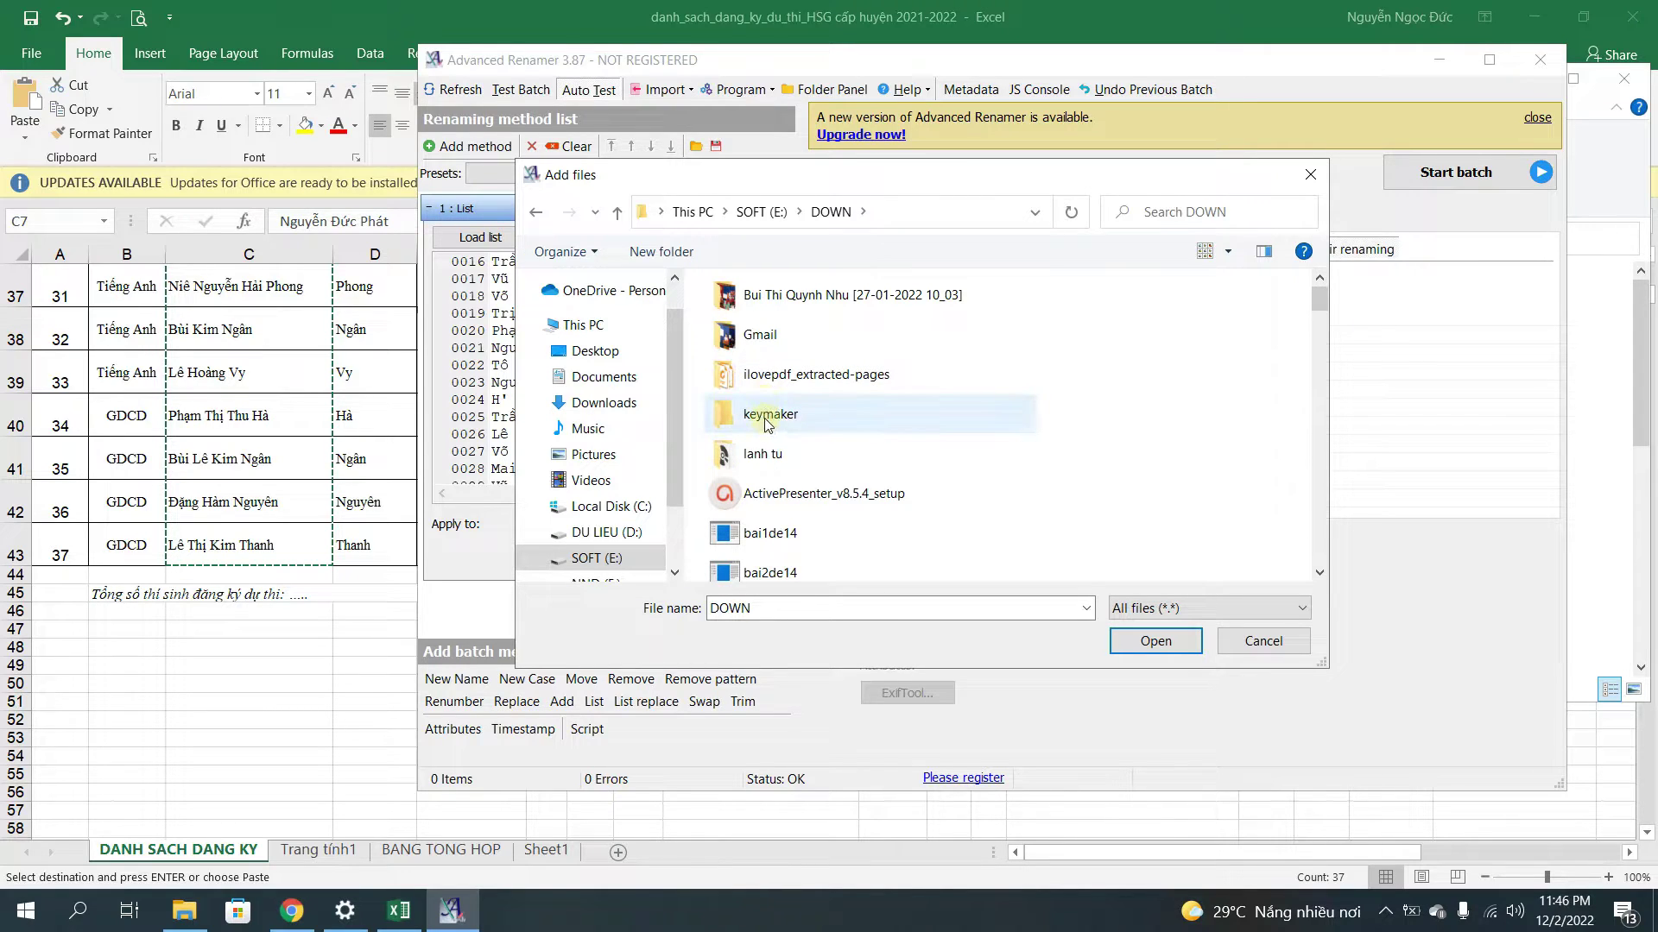
double_click(765, 374)
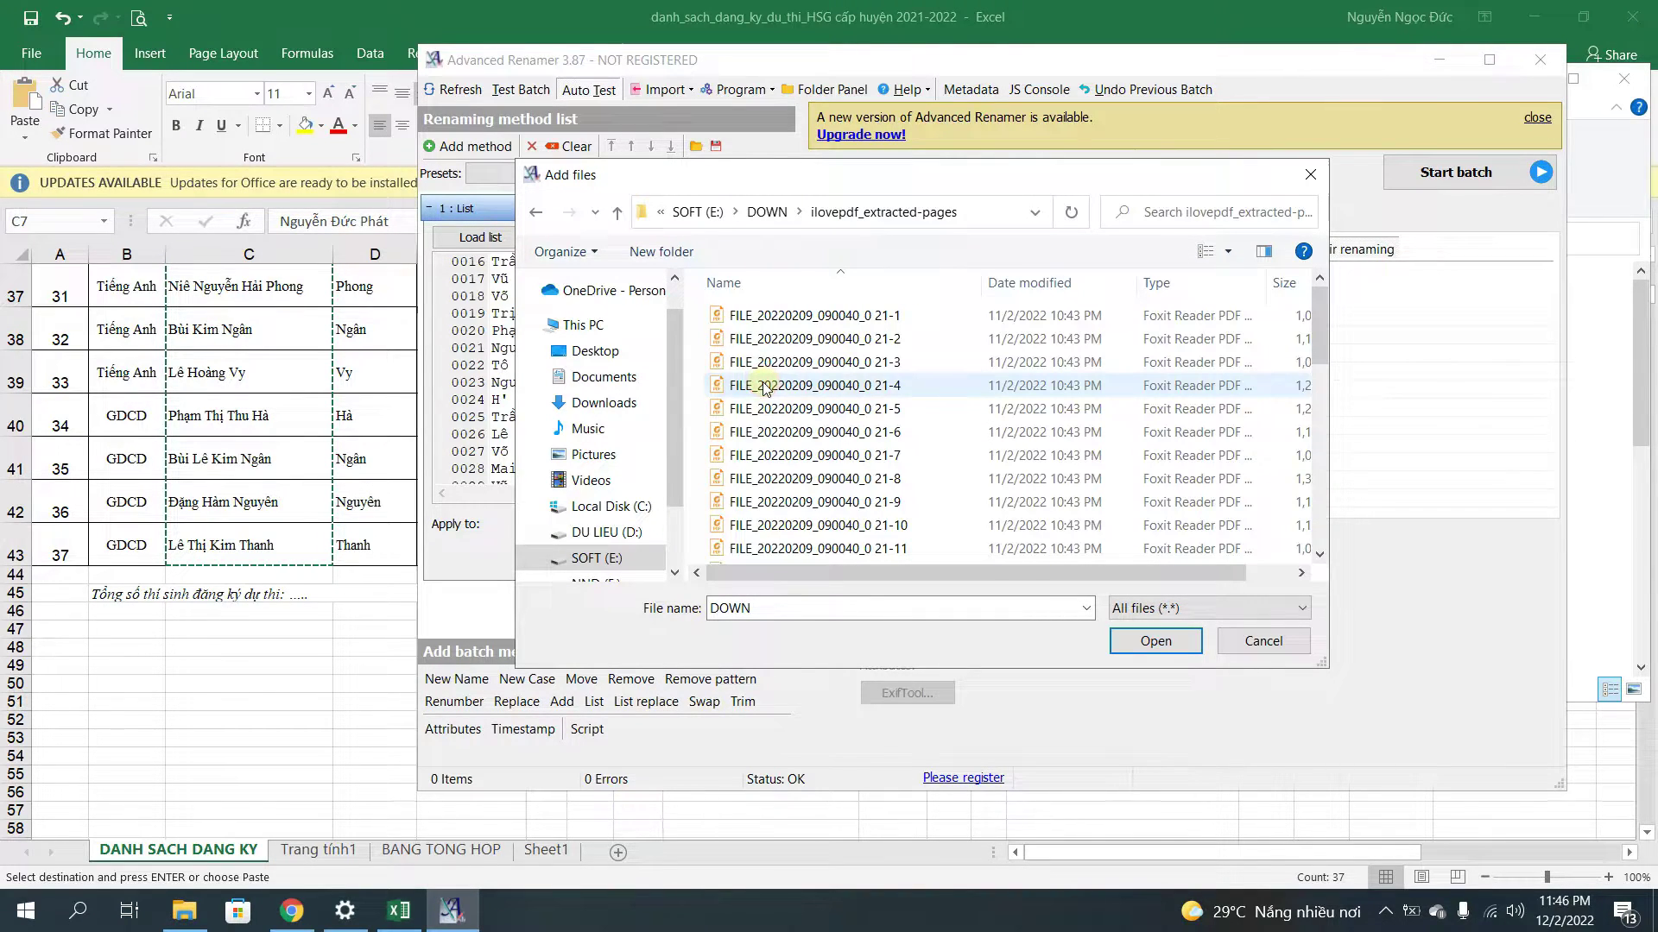
click(764, 366)
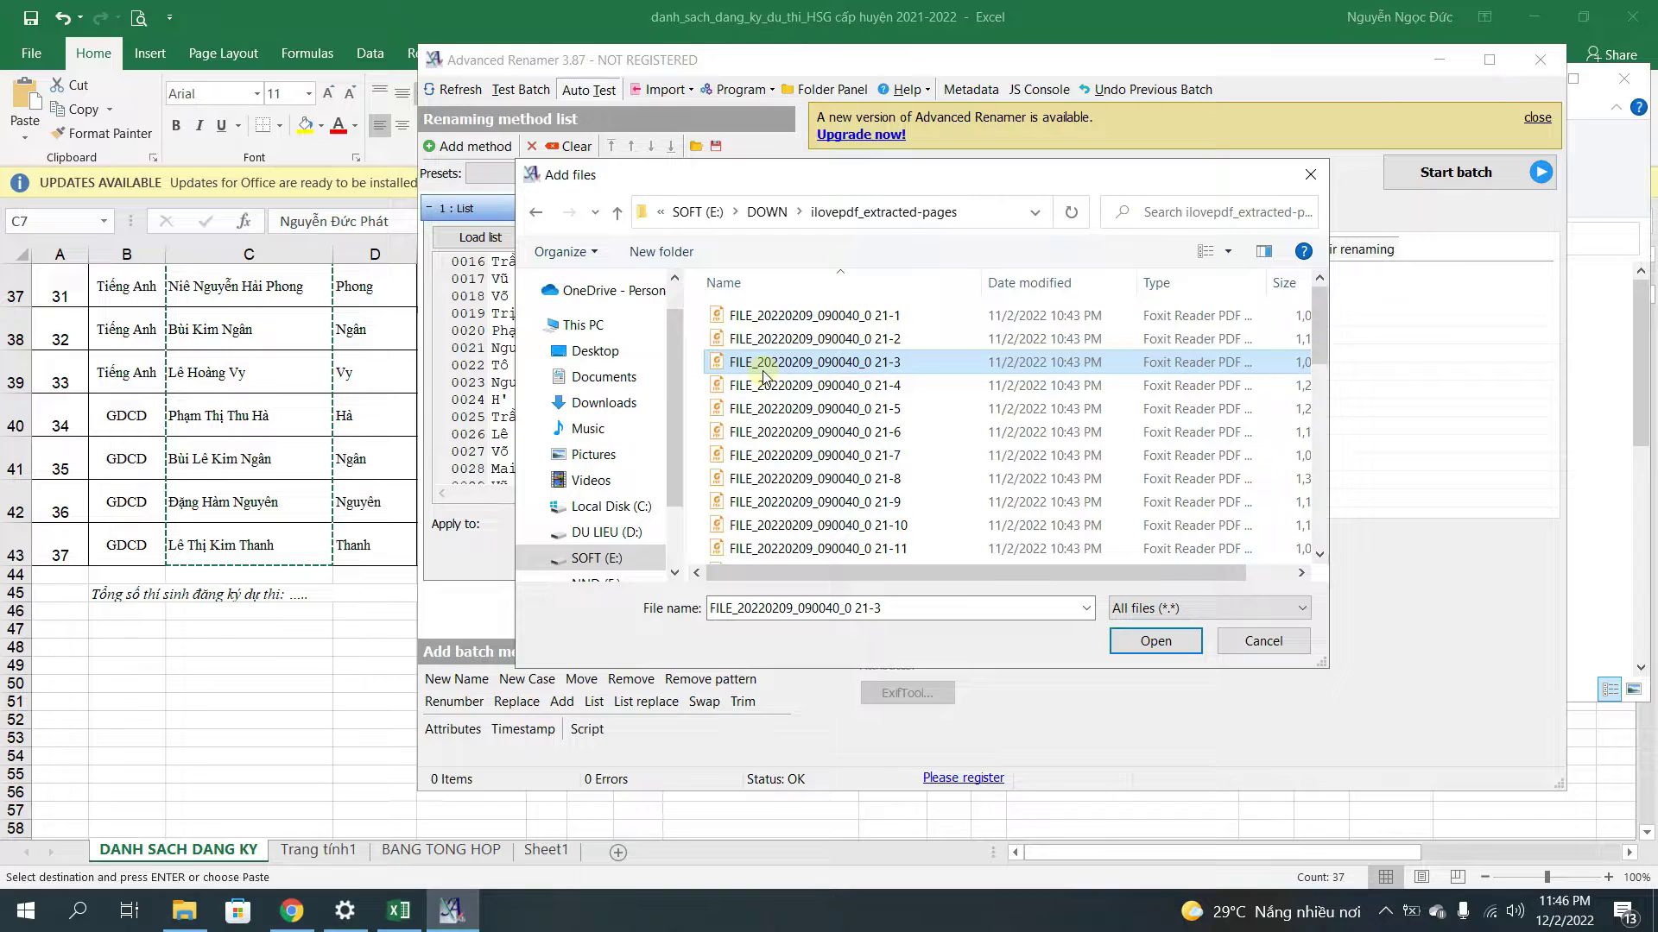
key(ctrl+a)
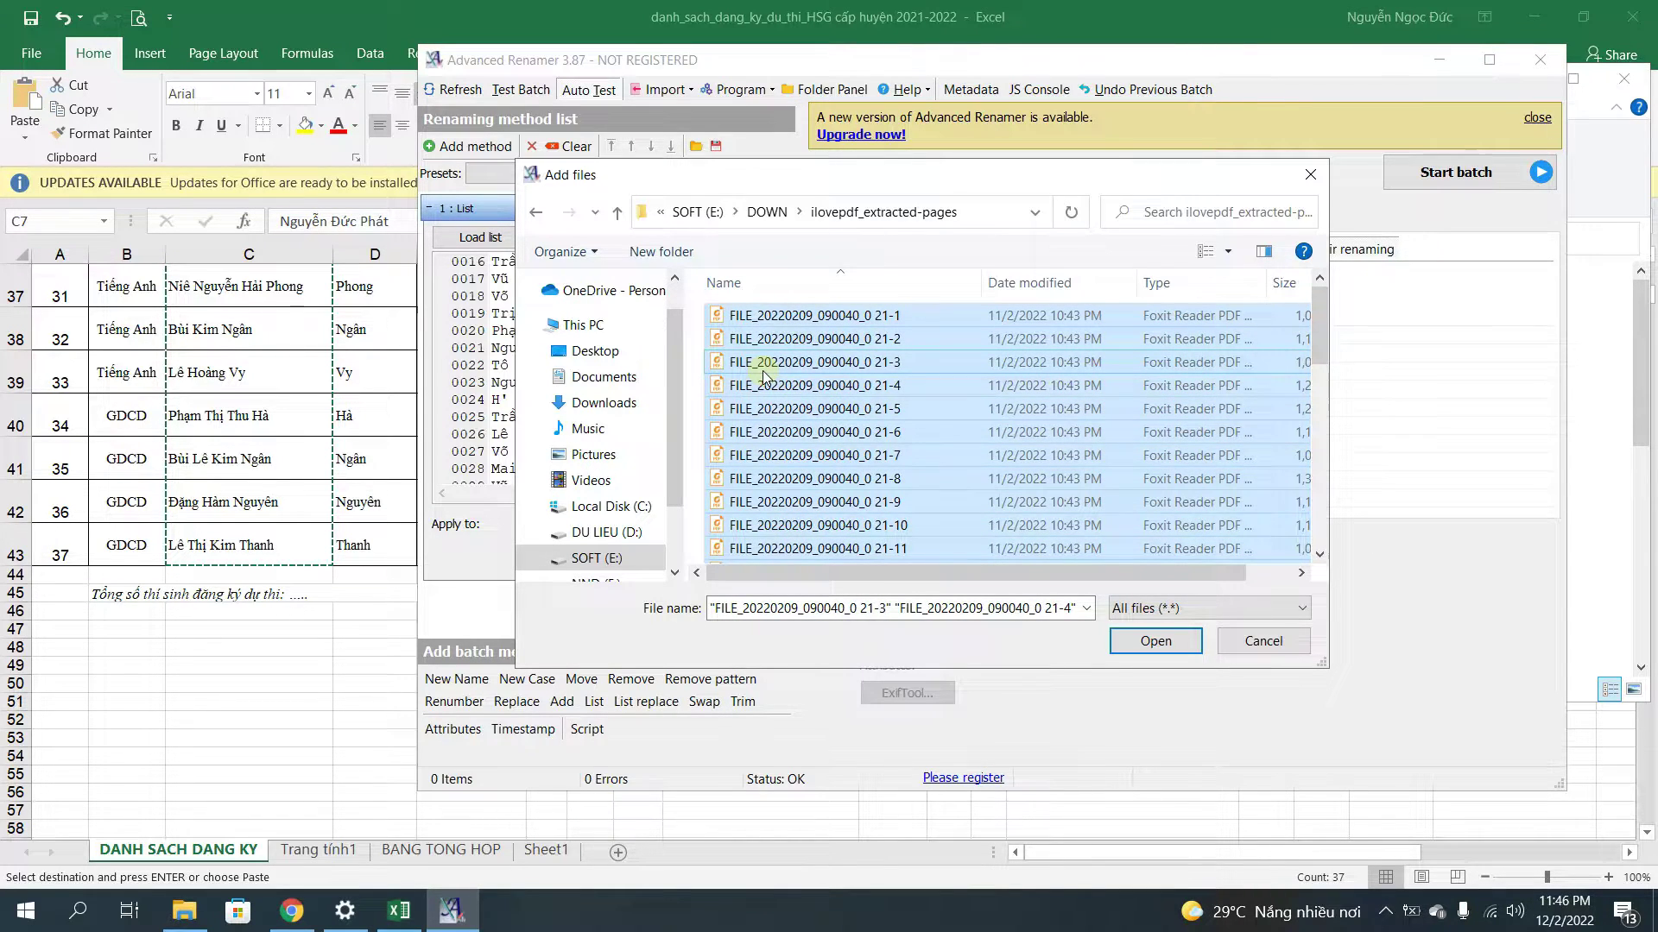
click(1124, 643)
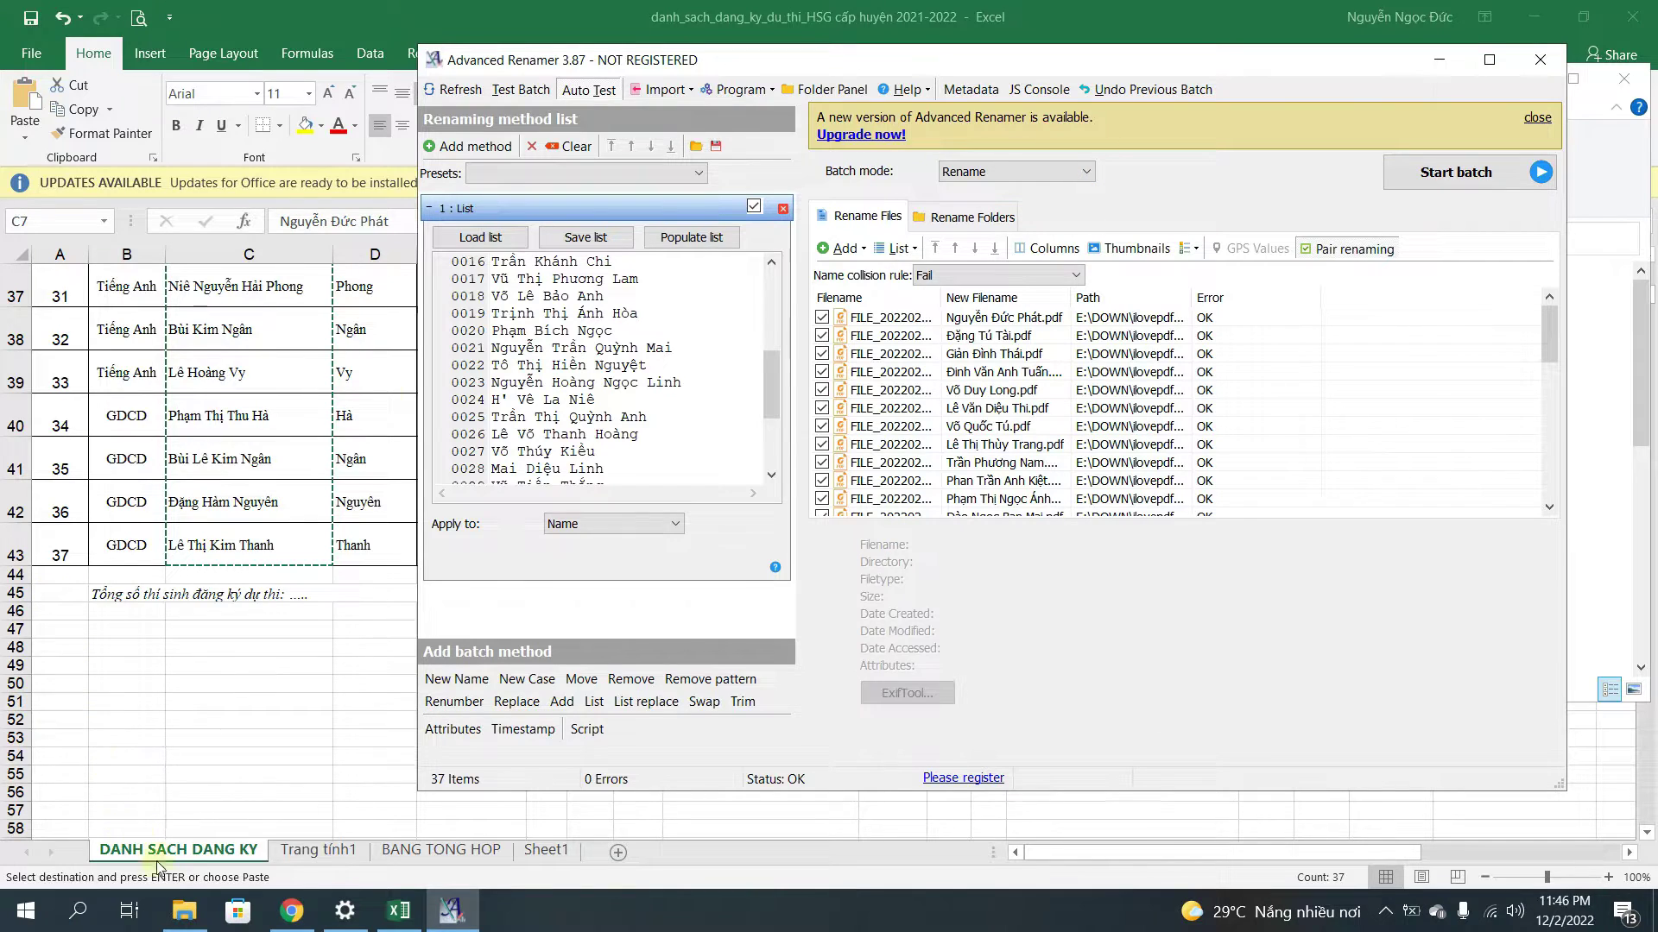
Arrange the ilovepdf_extracted-pages folder window and the Advanced Renamer window side by side so the file names stay visible.
click(184, 910)
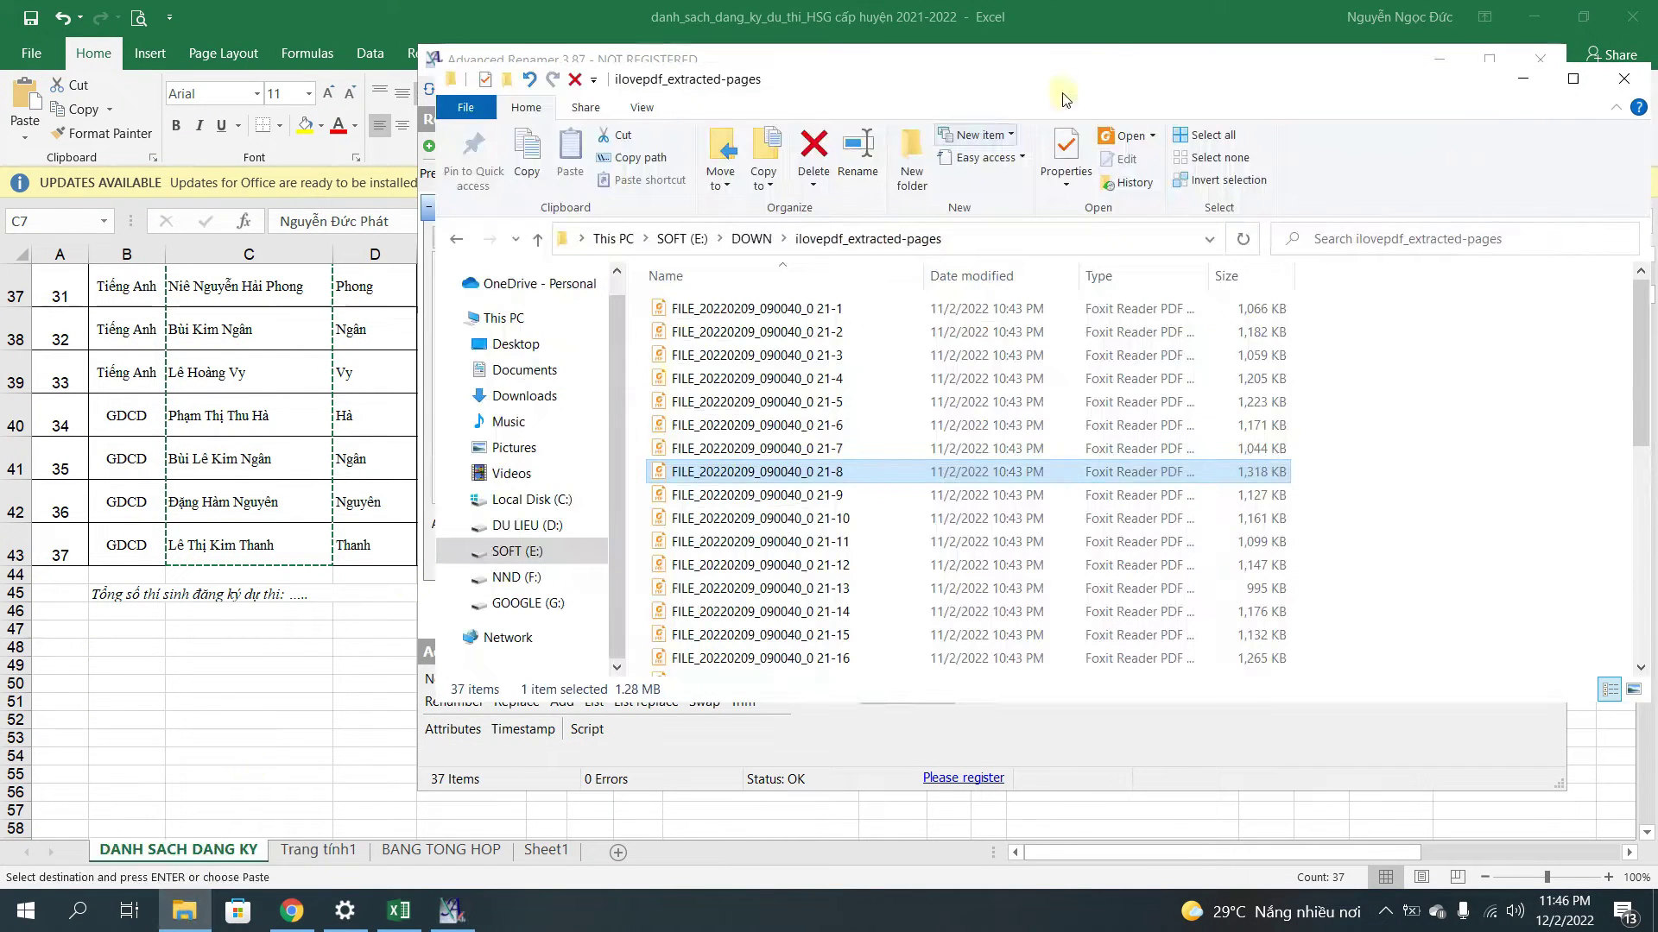
drag(1065, 59, 735, 64)
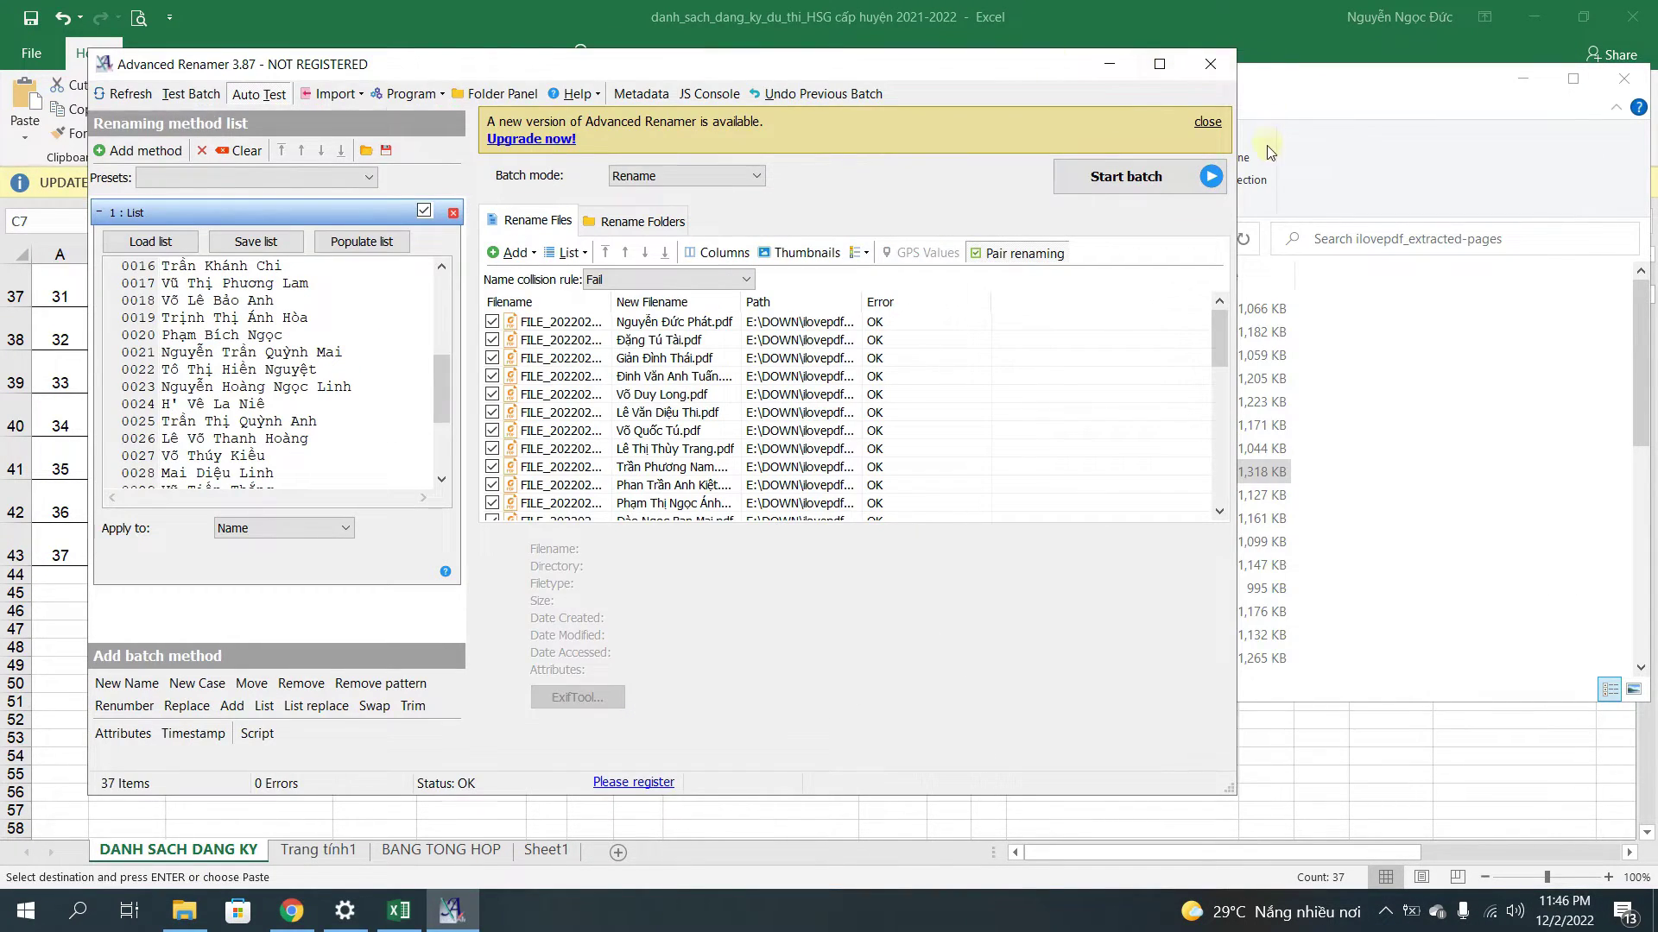
click(451, 908)
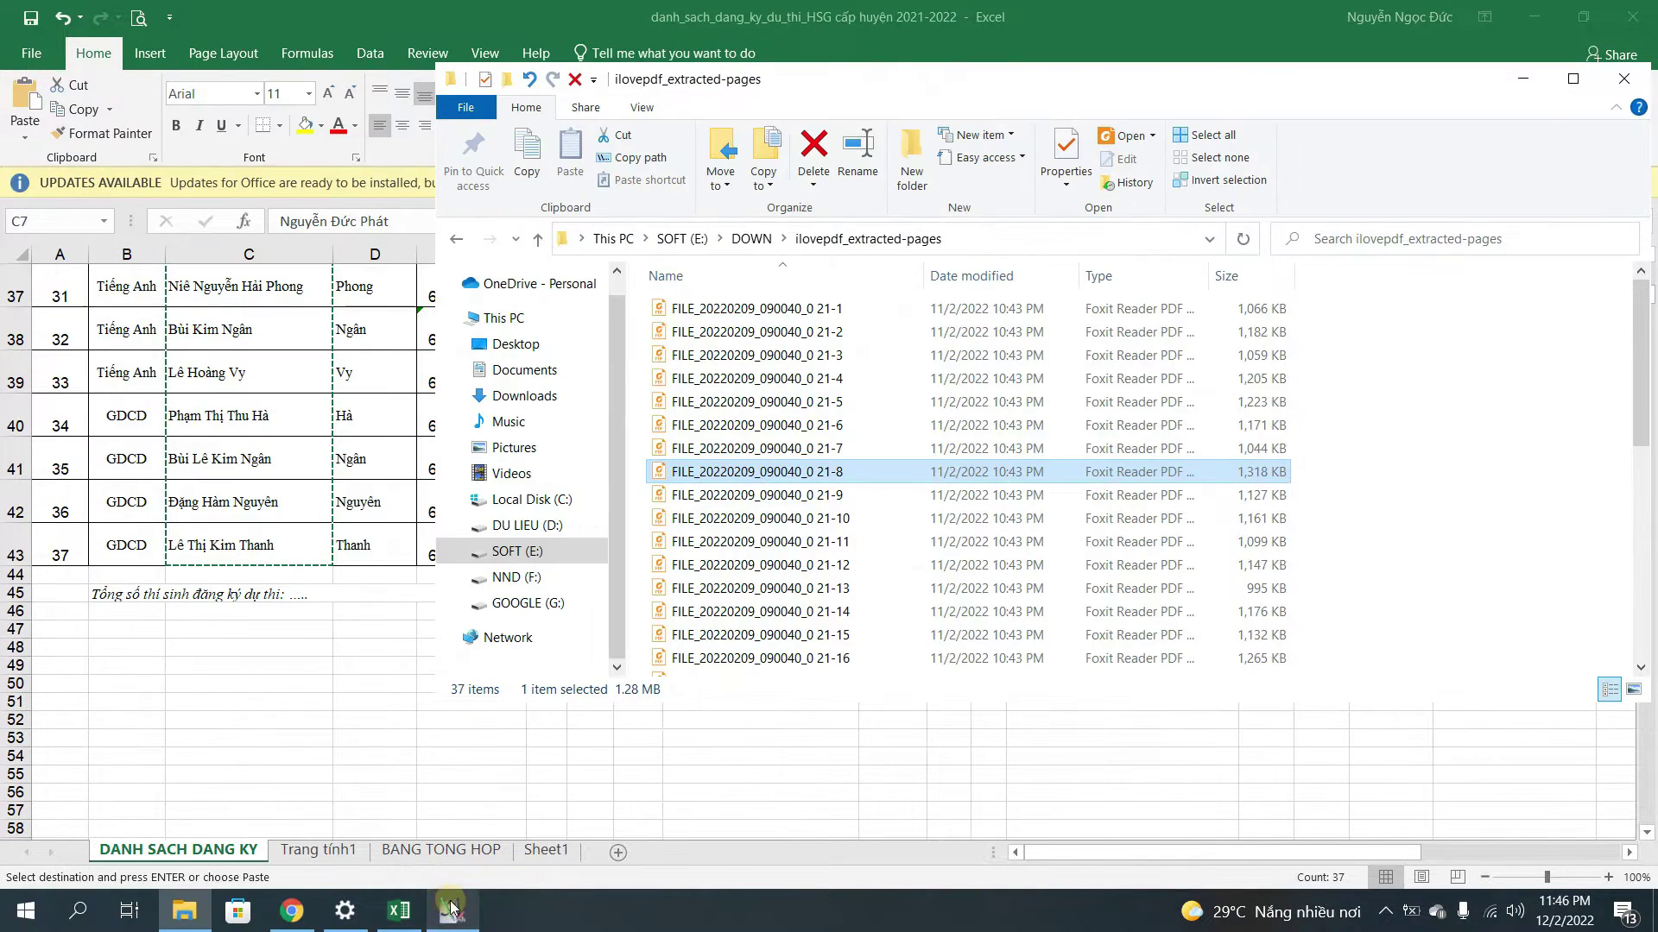
click(200, 902)
click(200, 905)
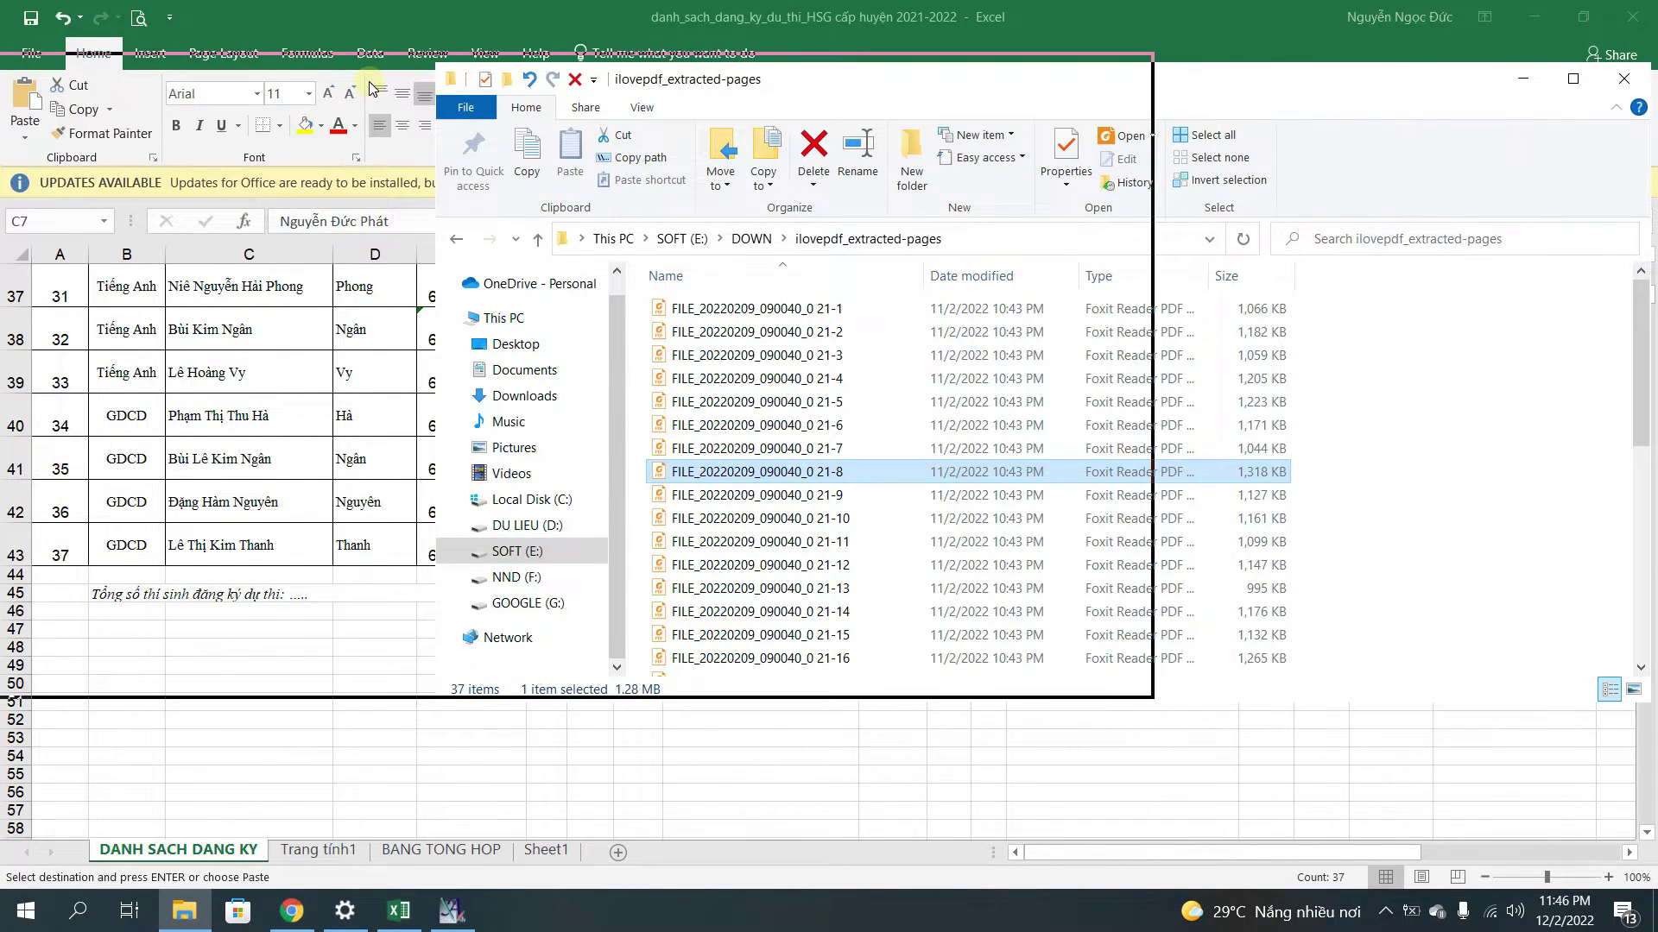
drag(865, 93, 368, 82)
click(452, 911)
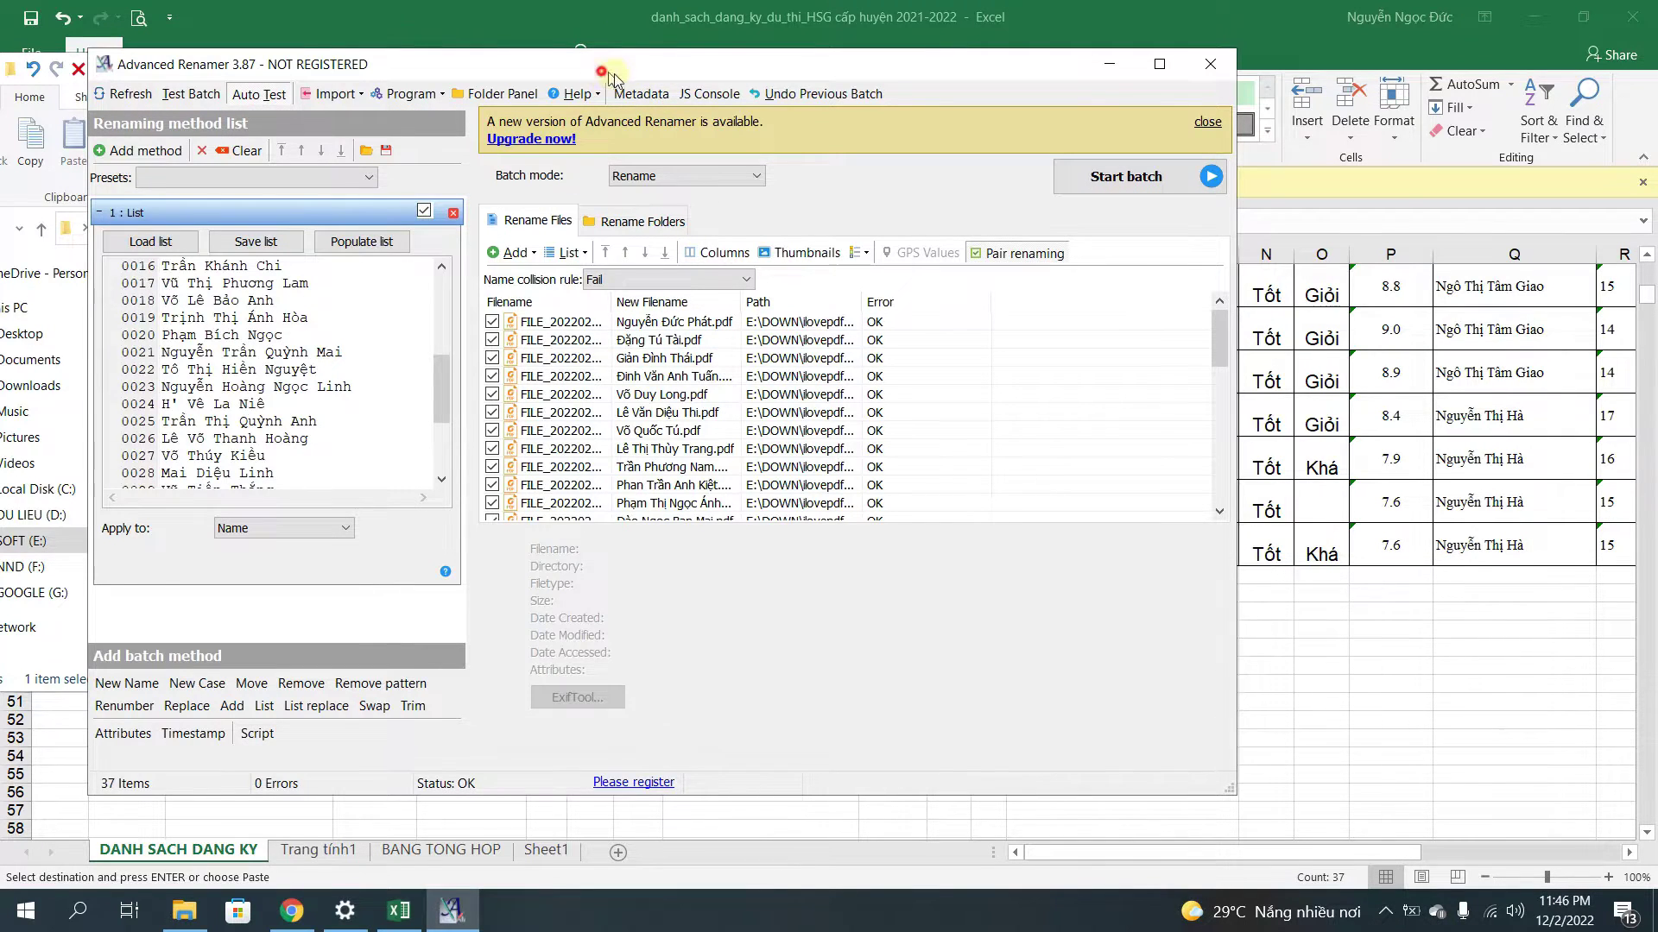
drag(602, 75, 946, 102)
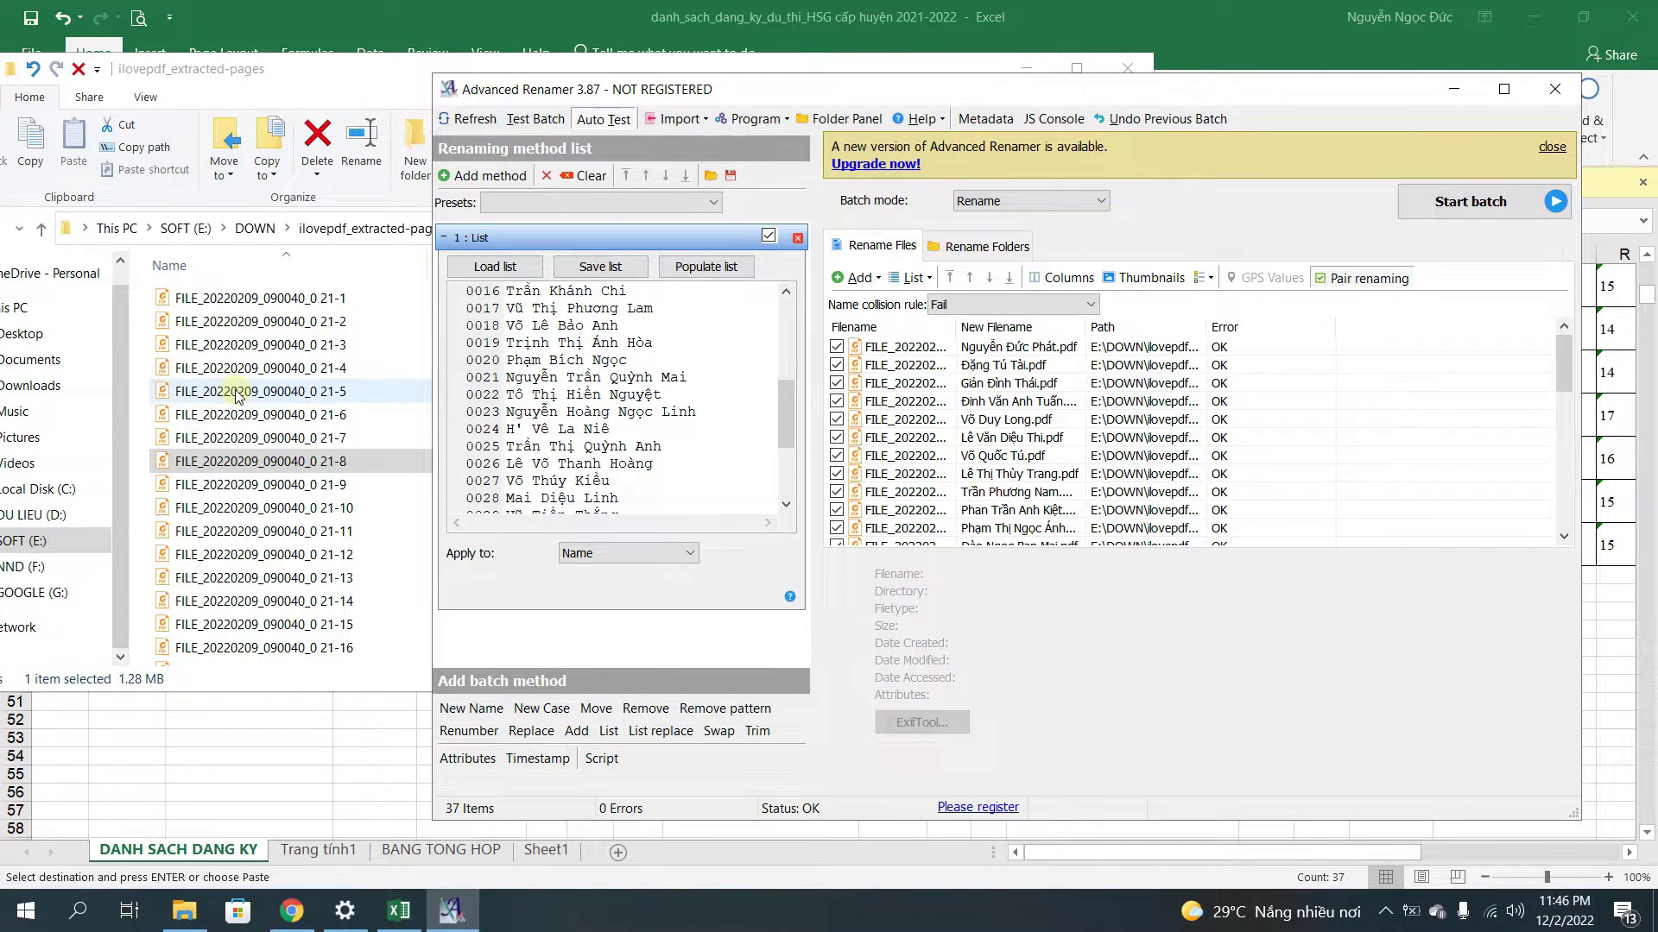
Check the pasted names list, run the Rename batch on all listed PDF files, and close the progress report.
scroll(598, 359, up, 5)
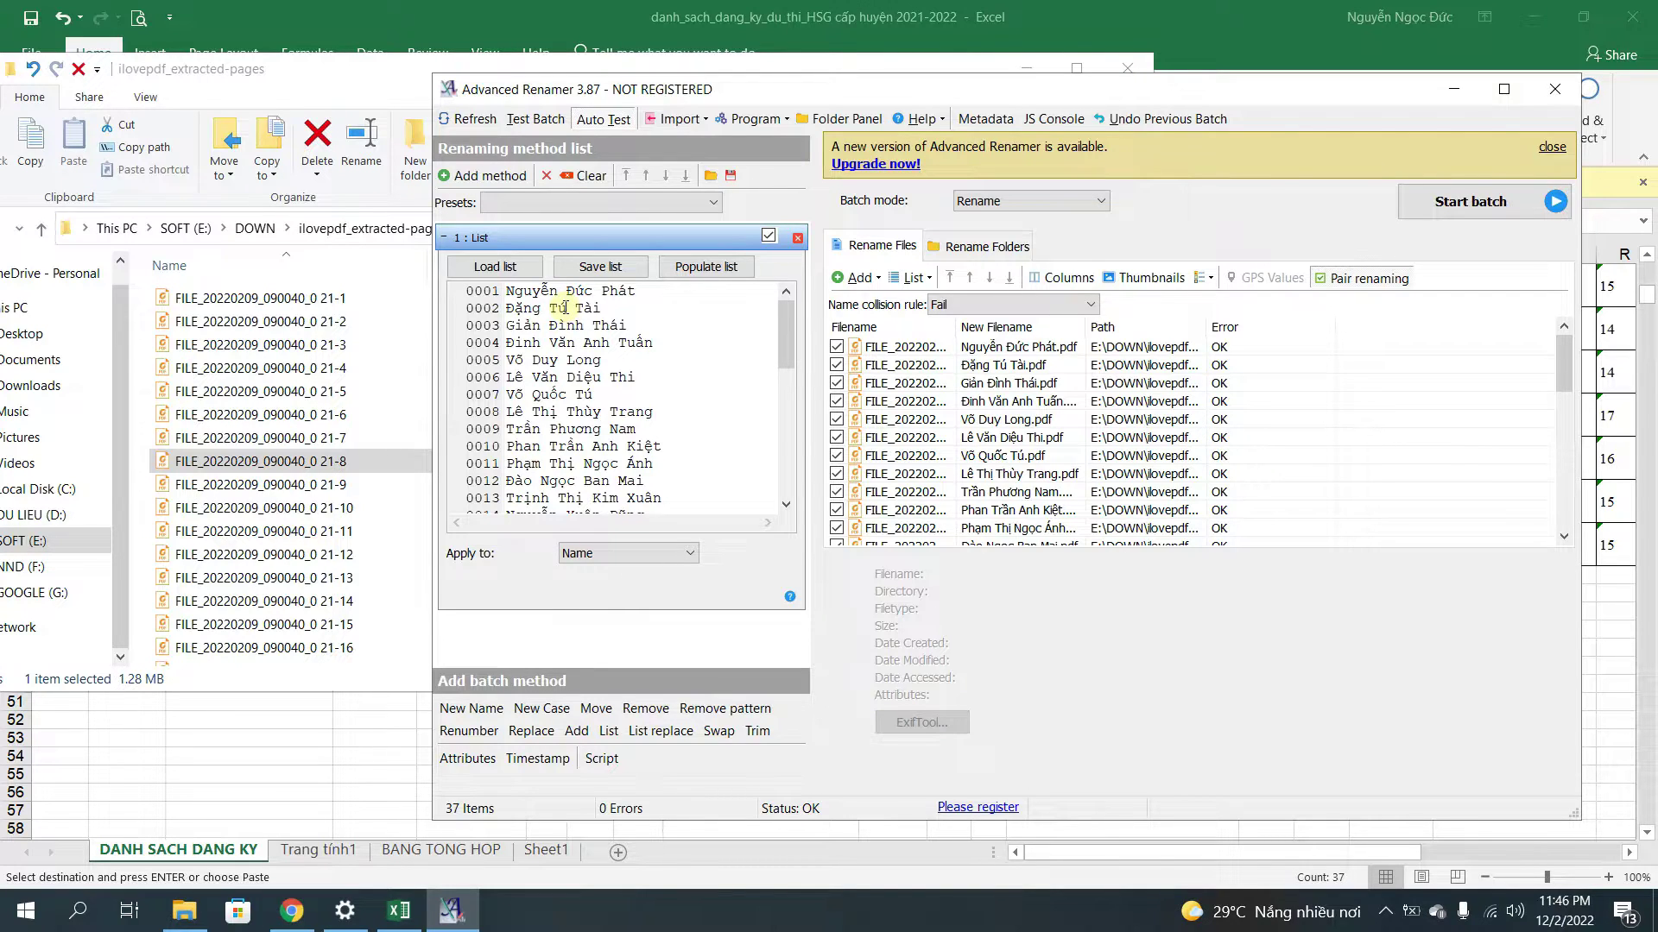
scroll(582, 380, down, 5)
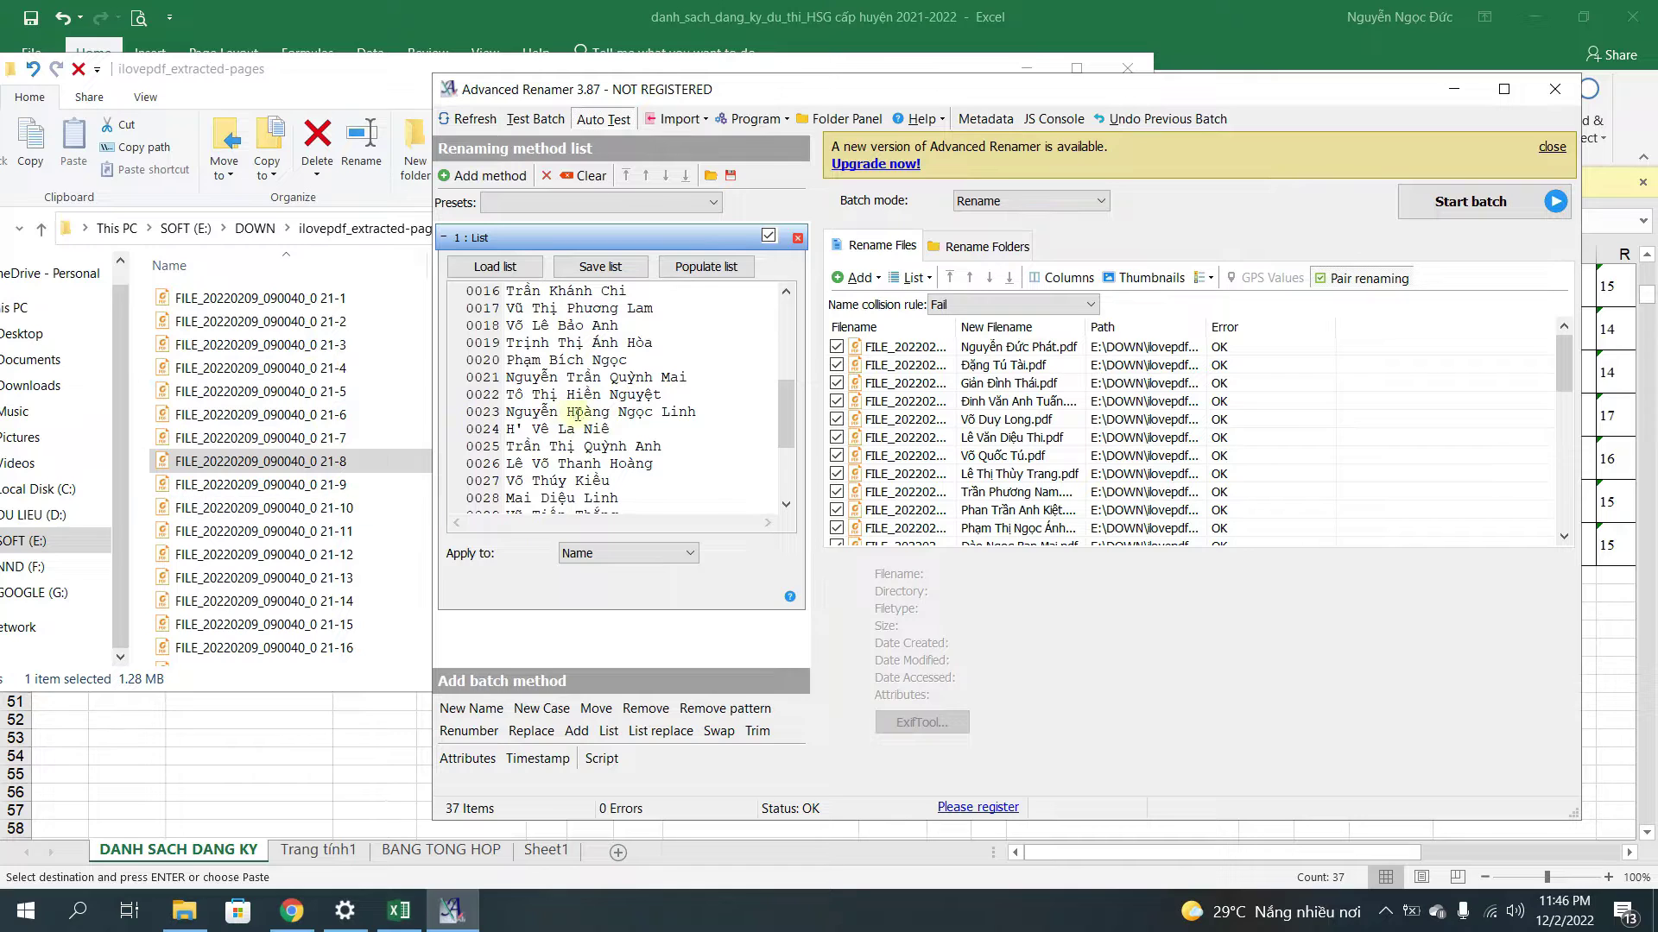
scroll(587, 492, down, 3)
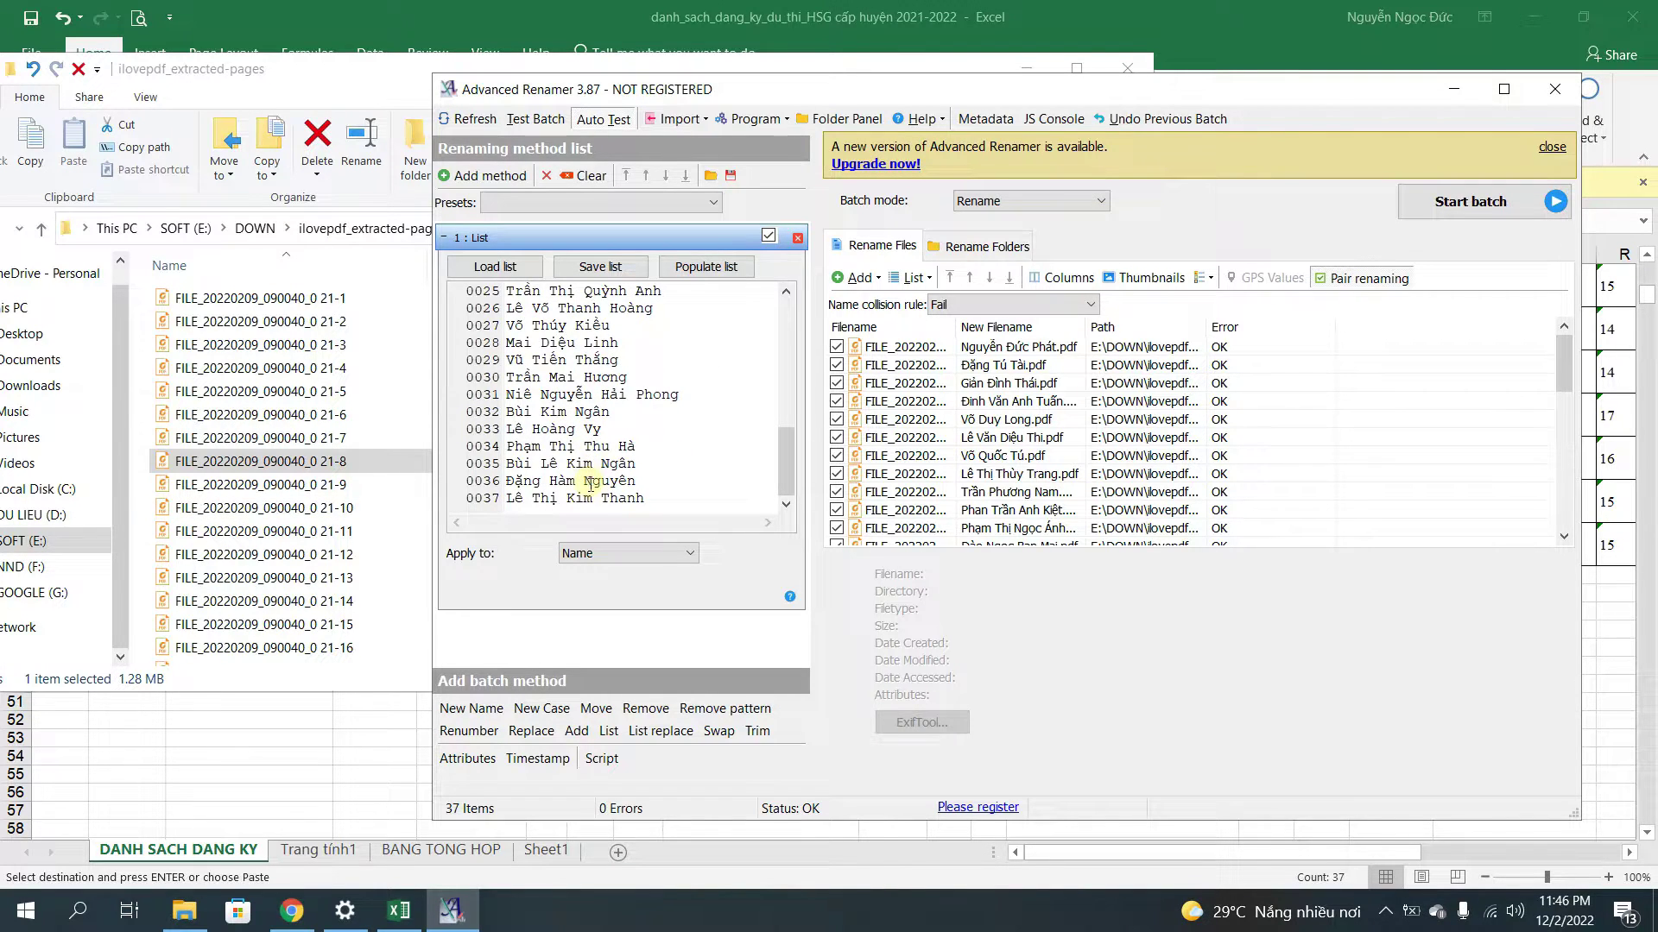
scroll(590, 485, up, 8)
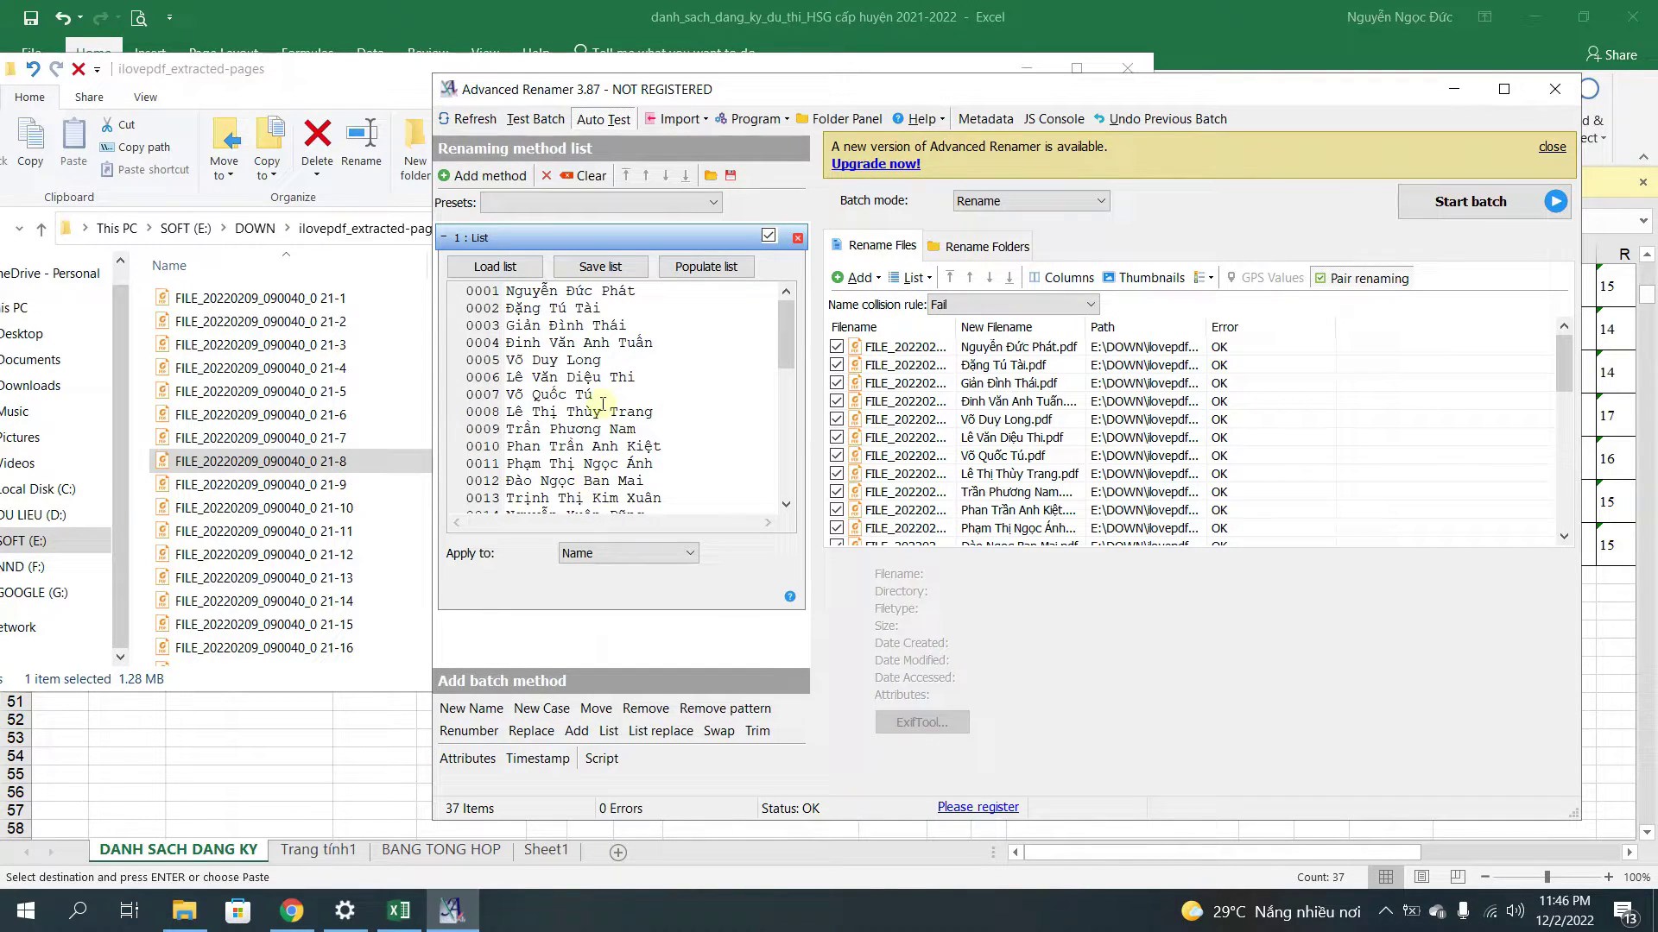
scroll(602, 404, down, 2)
scroll(602, 404, up, 2)
click(1482, 218)
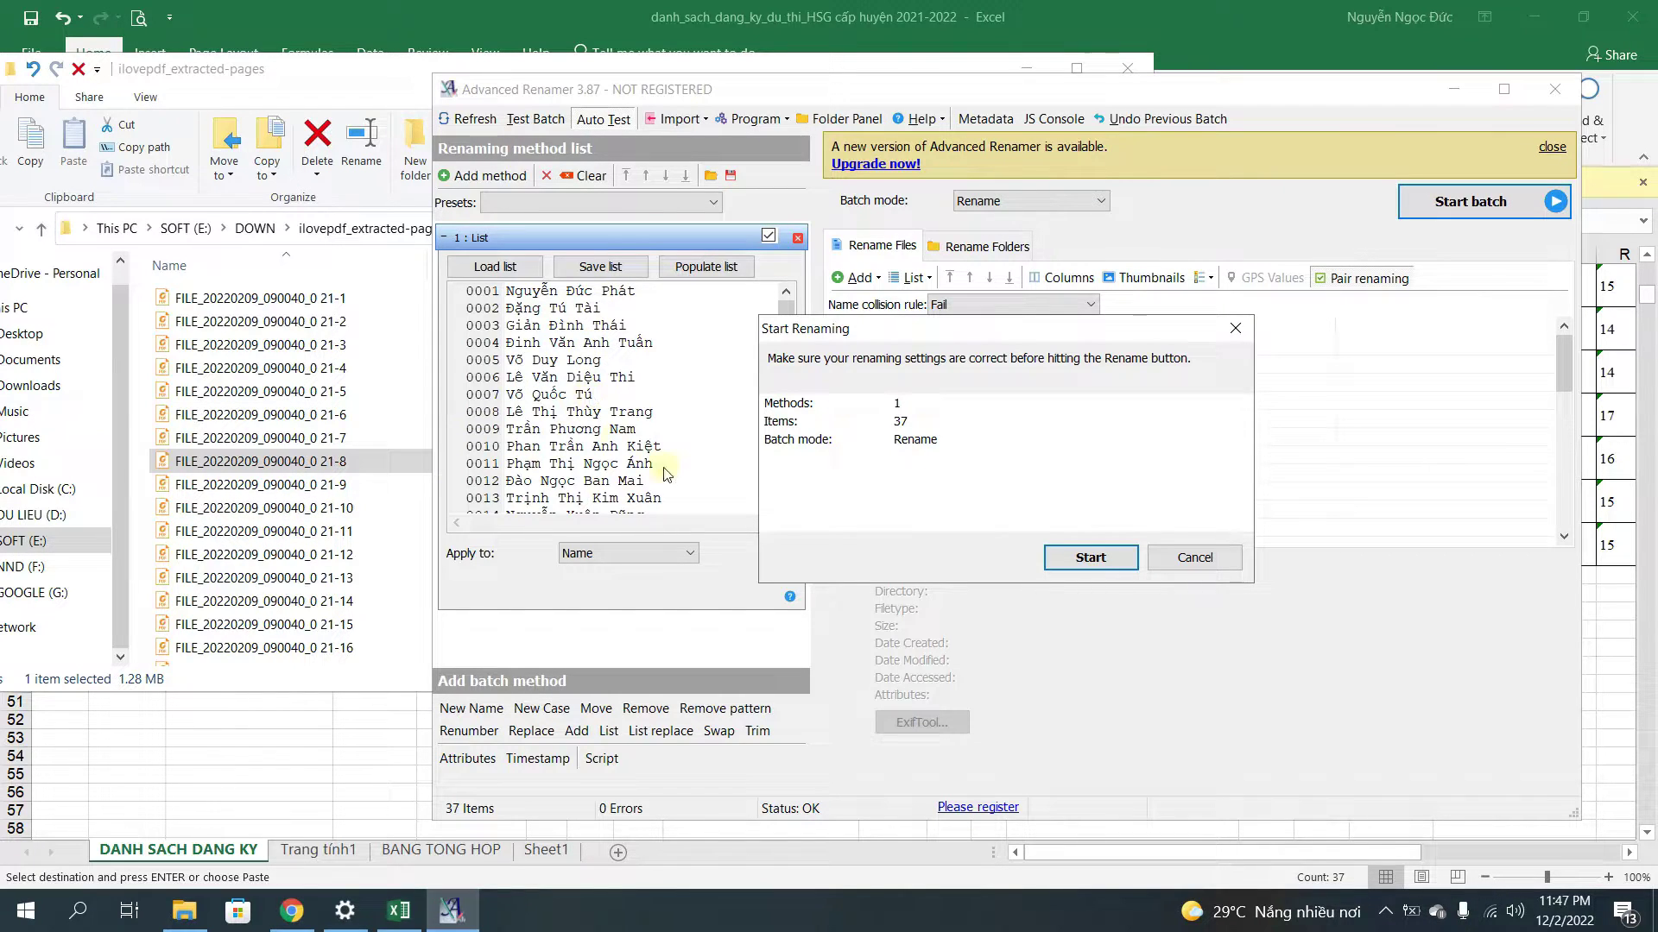
click(1084, 558)
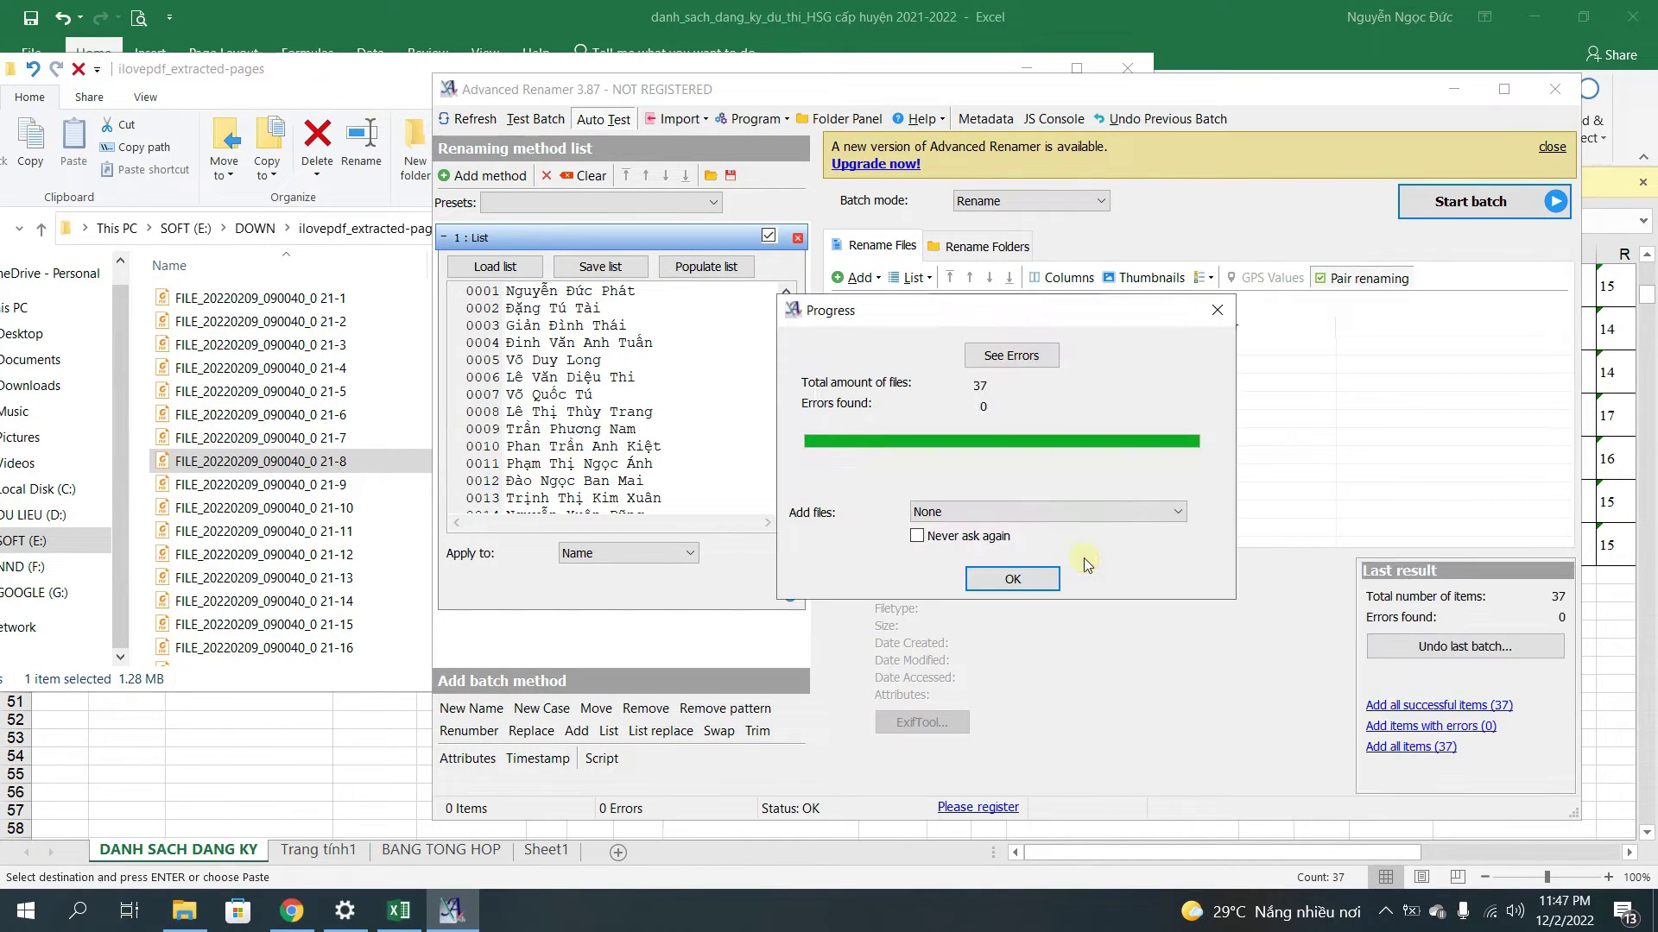
click(997, 580)
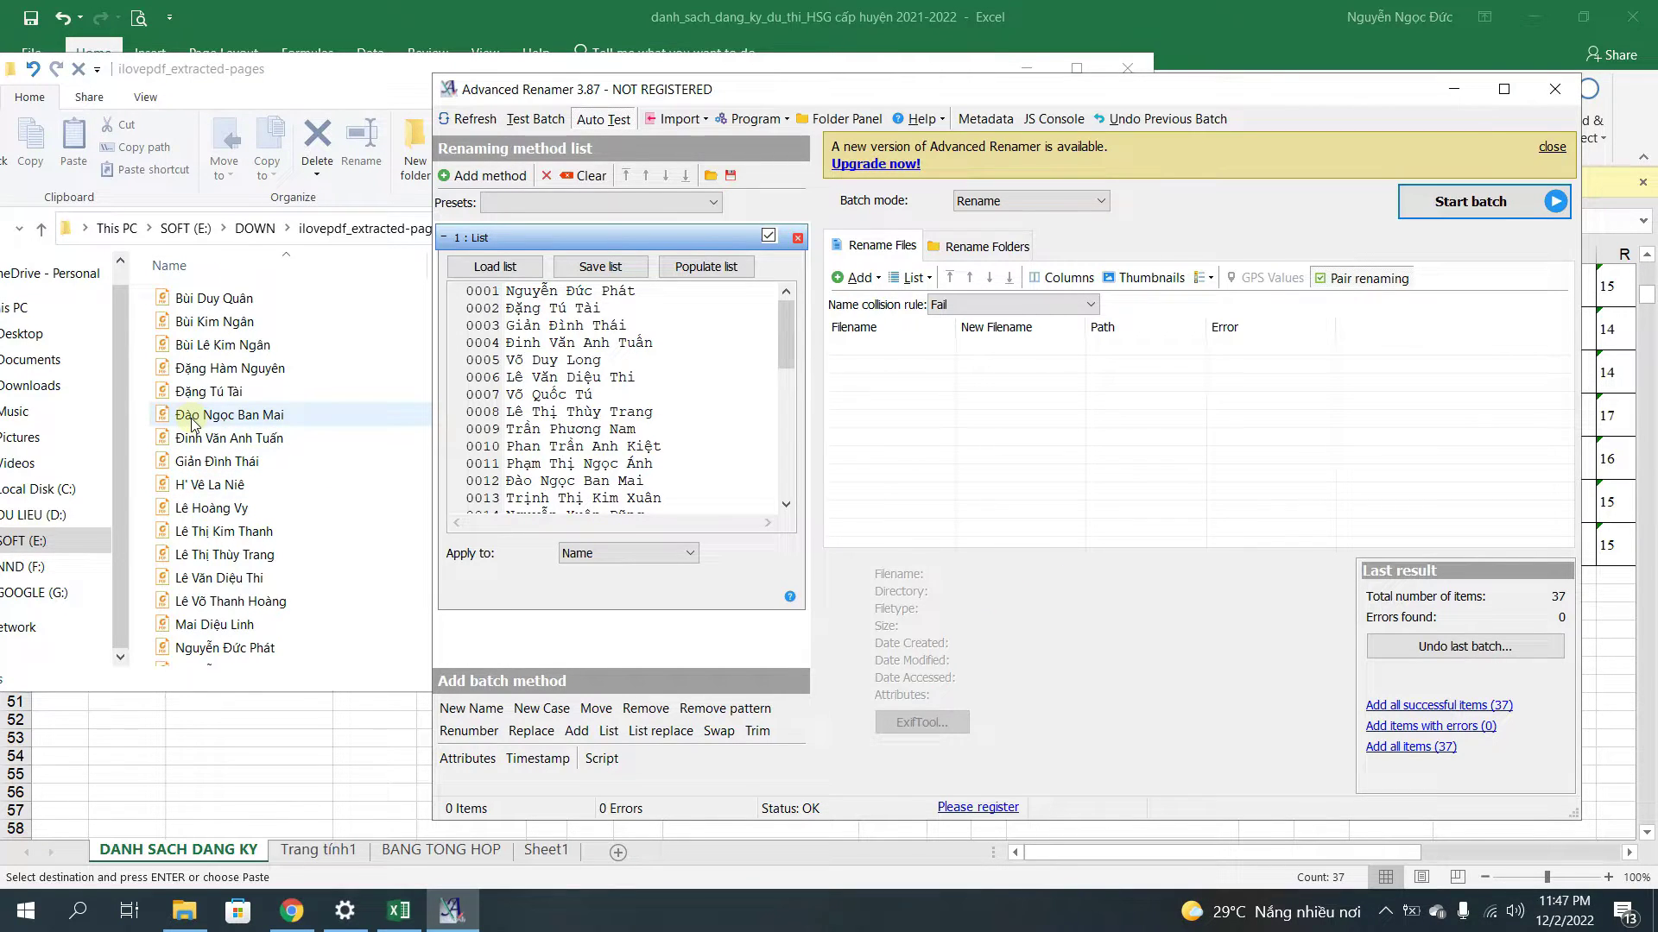
Look through the renamed PDF files in the ilovepdf_extracted-pages folder.
scroll(192, 420, down, 3)
scroll(198, 428, up, 3)
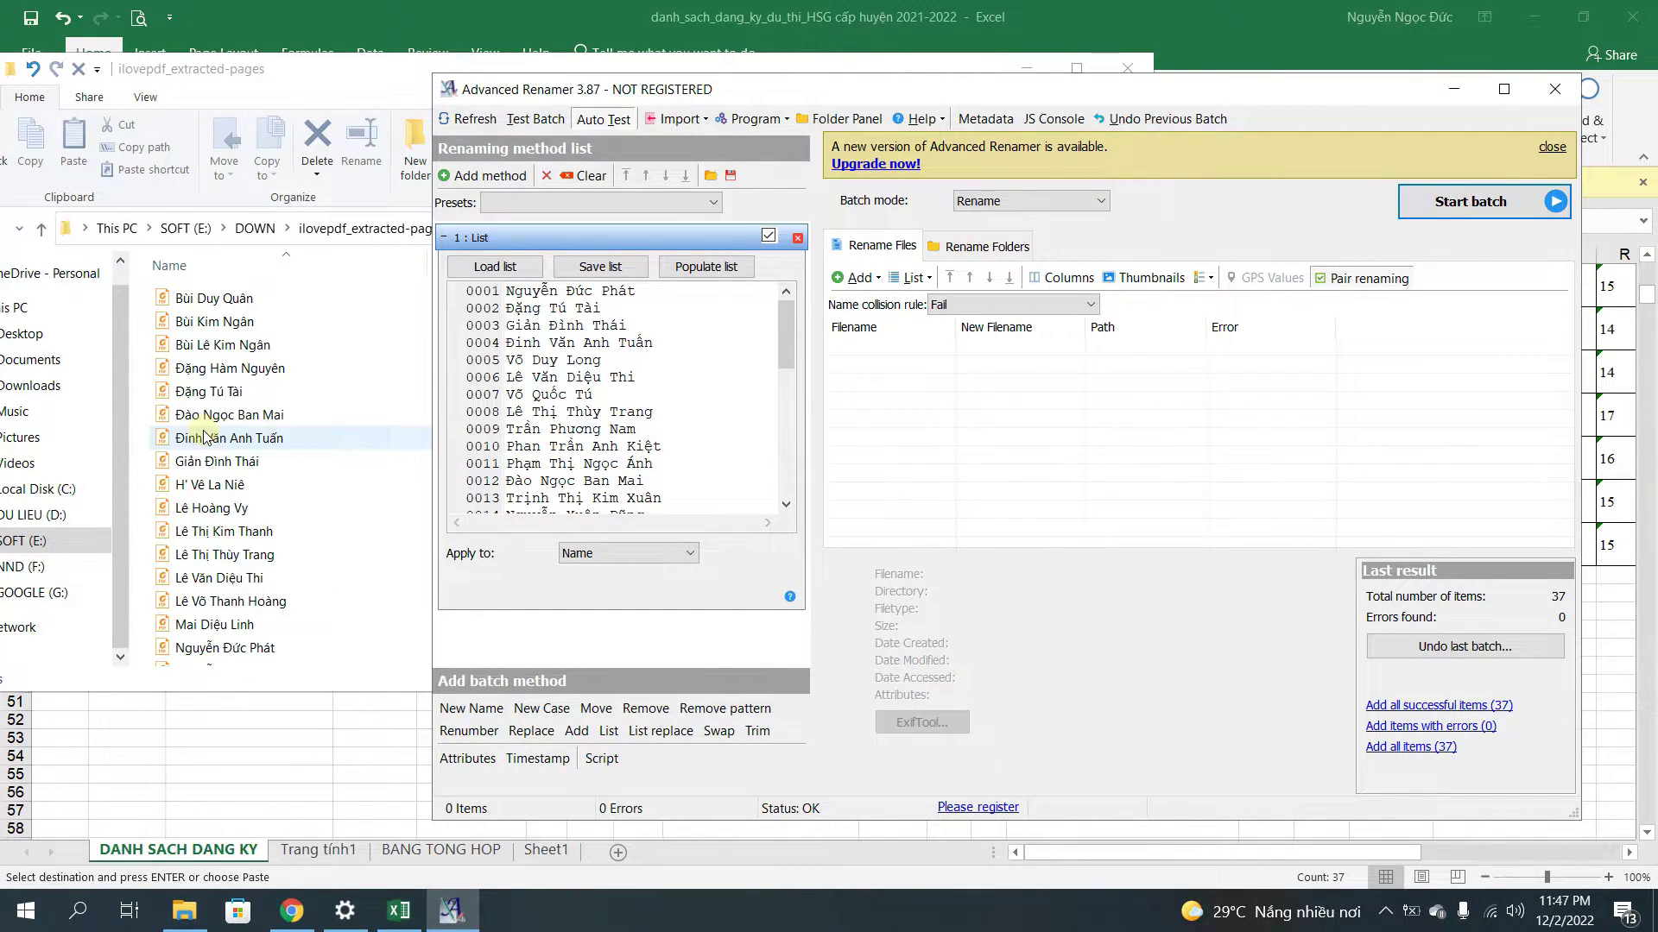
scroll(205, 437, down, 2)
scroll(205, 436, up, 2)
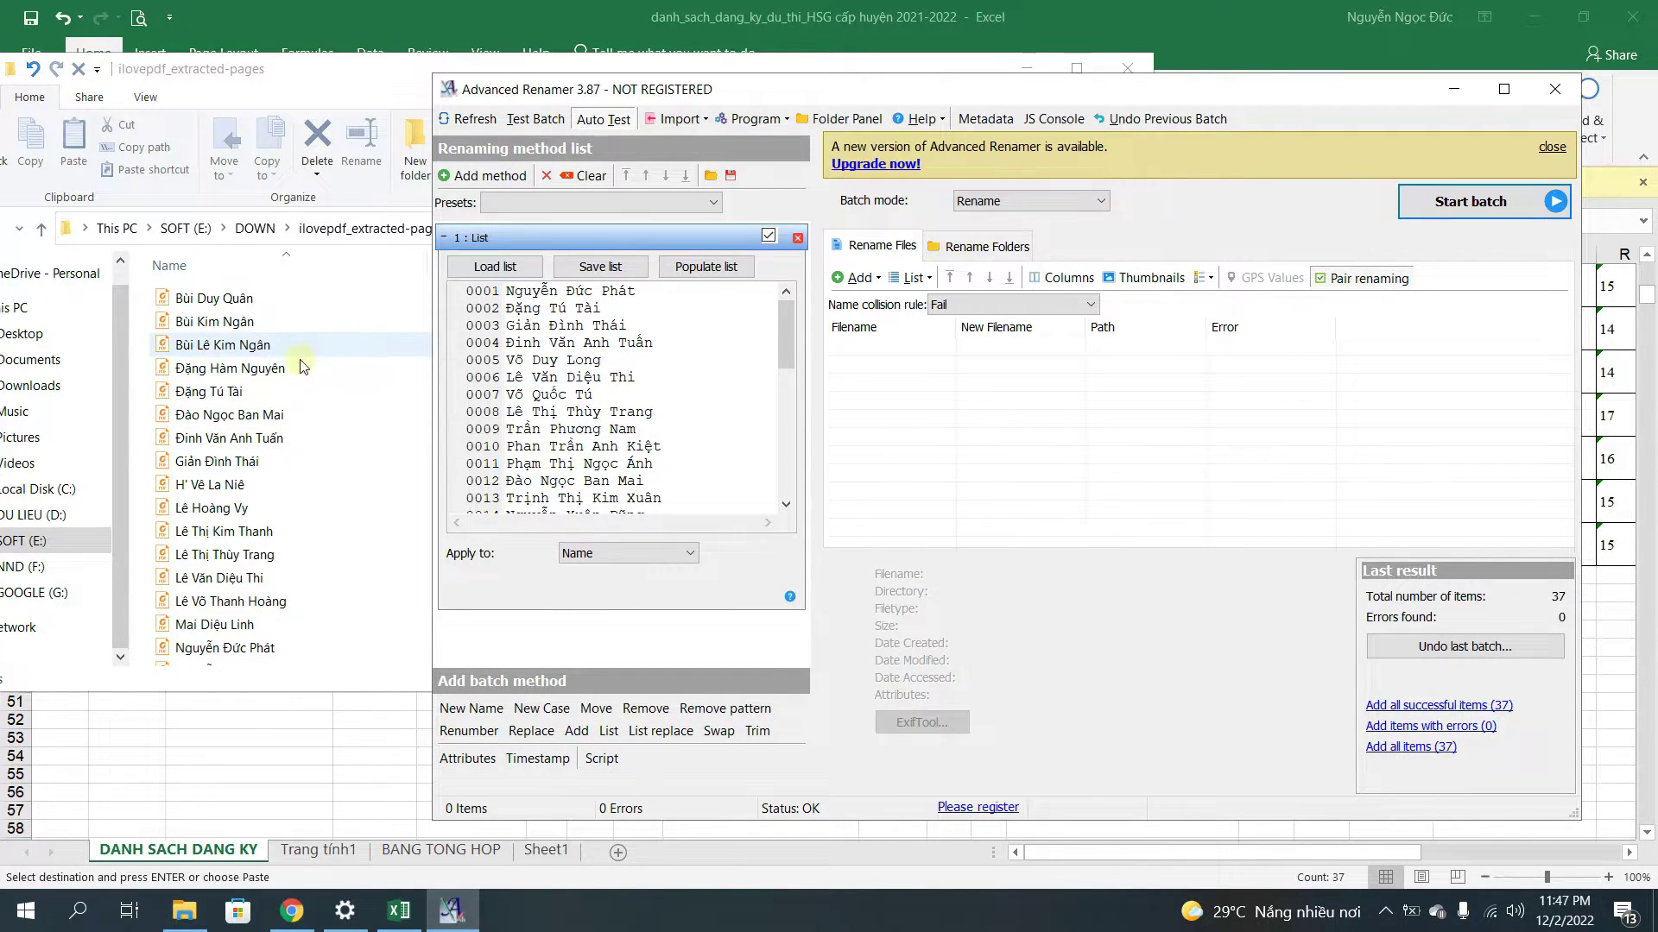
scroll(203, 479, down, 5)
scroll(201, 493, up, 5)
scroll(204, 504, down, 4)
scroll(205, 508, down, 1)
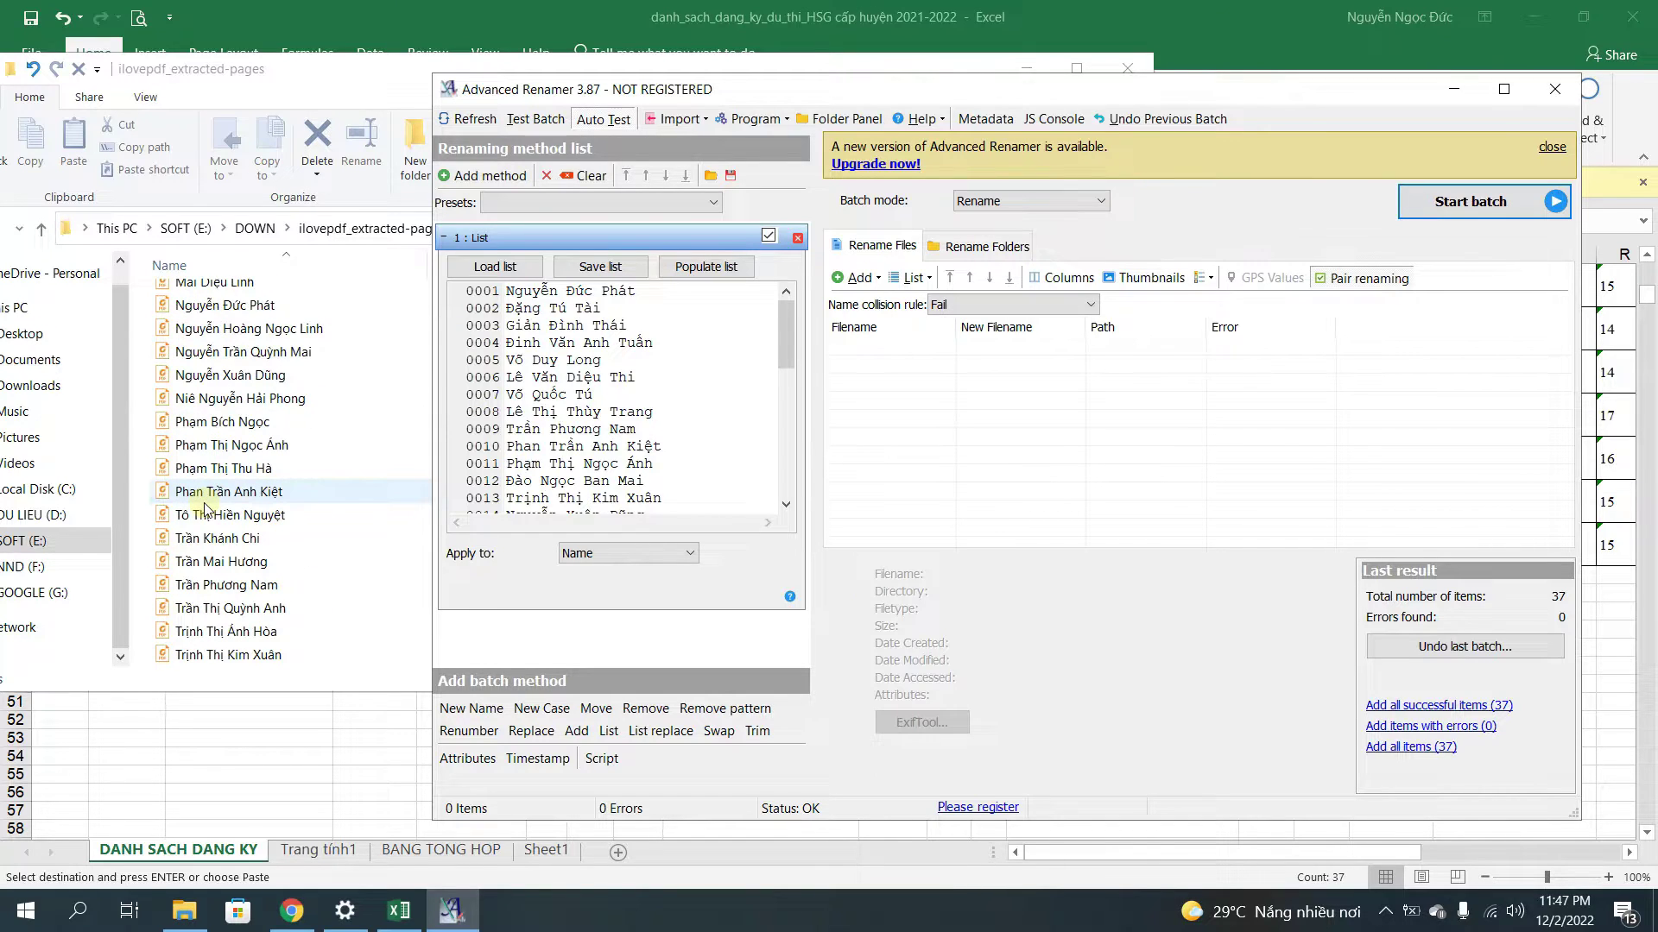
Open the 1,135 KB PDF from the ilovepdf_extracted-pages folder, compare its certificate name with the file name, and close it.
click(233, 73)
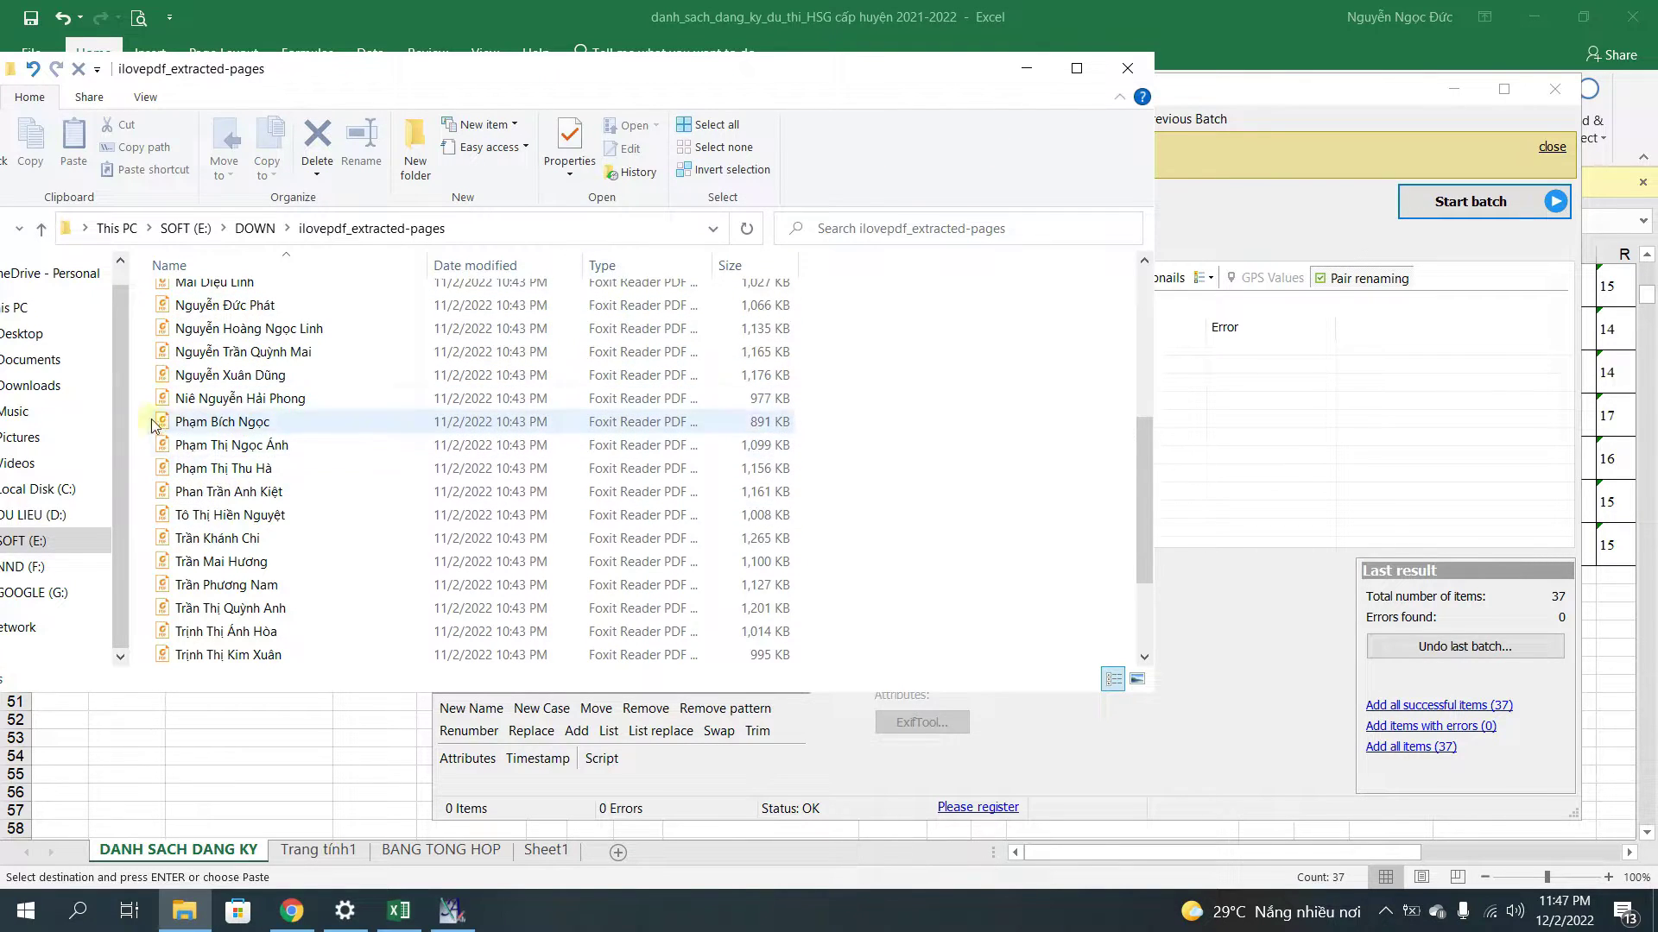
click(231, 337)
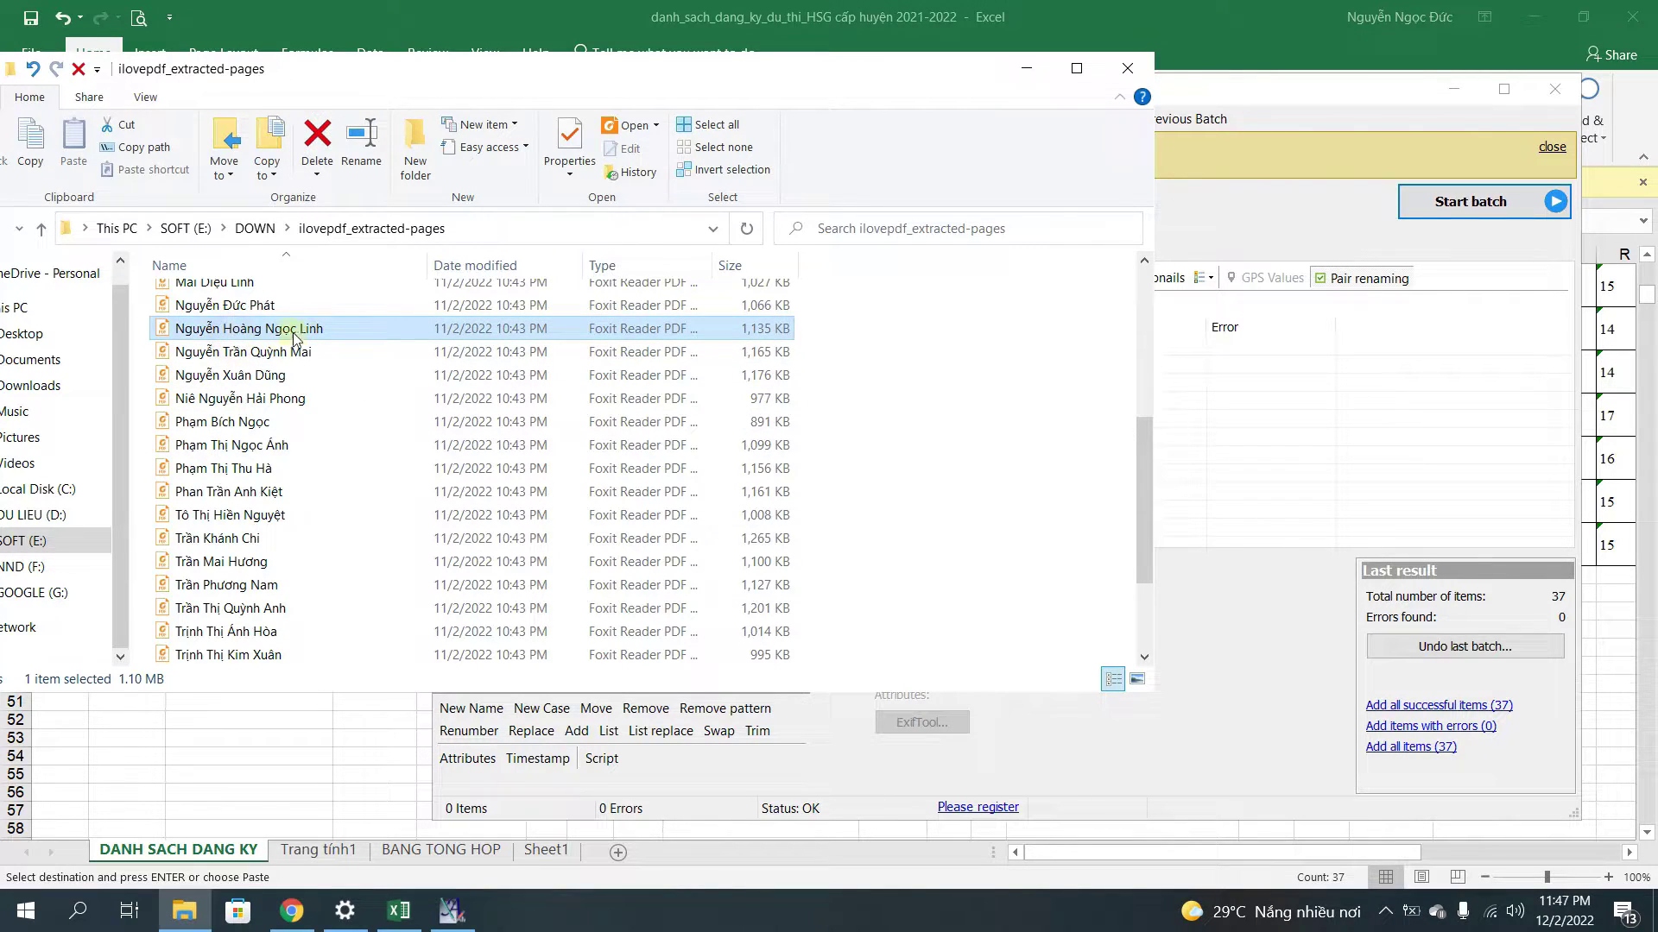
double_click(385, 335)
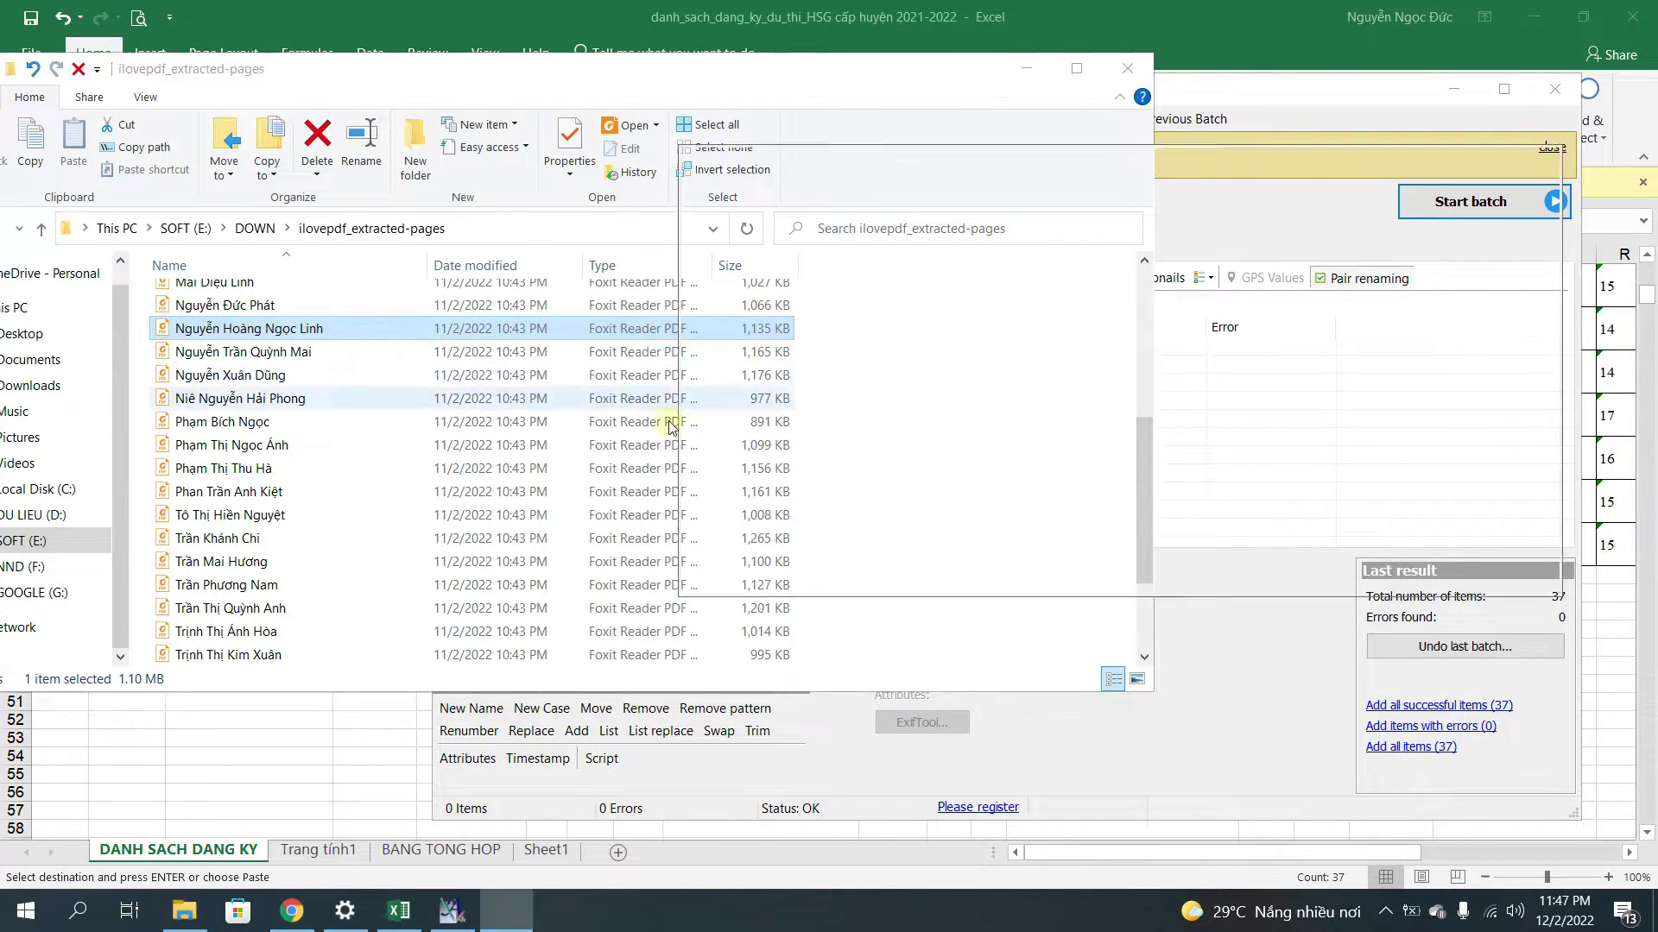
scroll(1169, 477, down, 2)
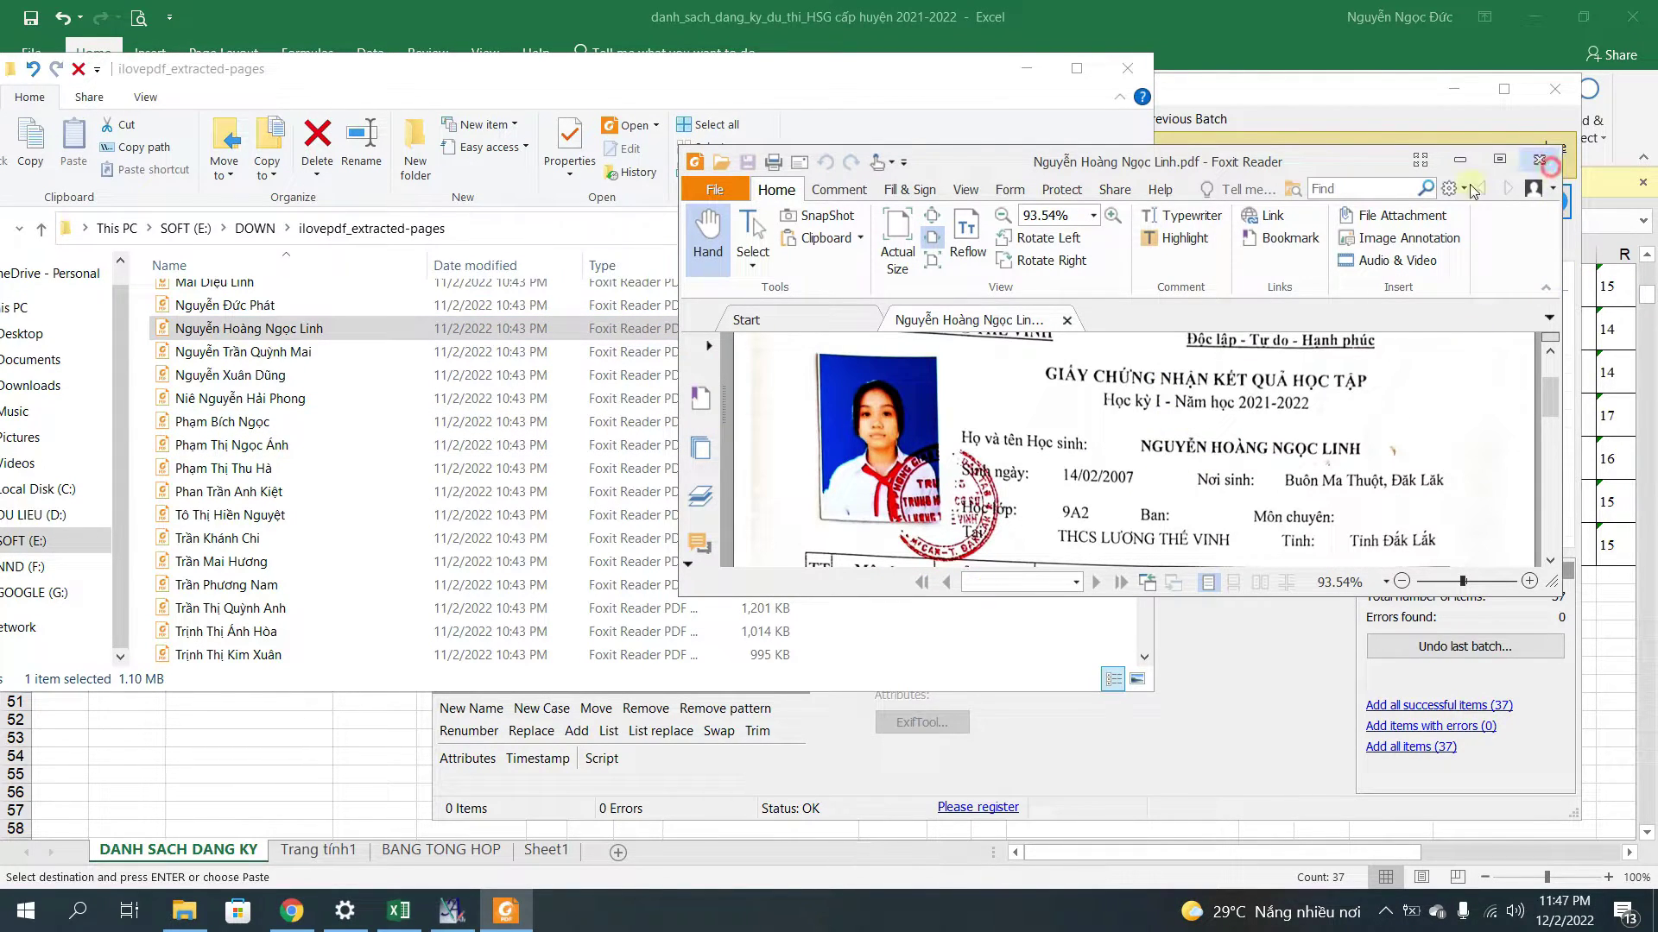
click(1539, 159)
Check the student name on the certificate in the 1,066 KB PDF against its file name, and close the document.
click(261, 306)
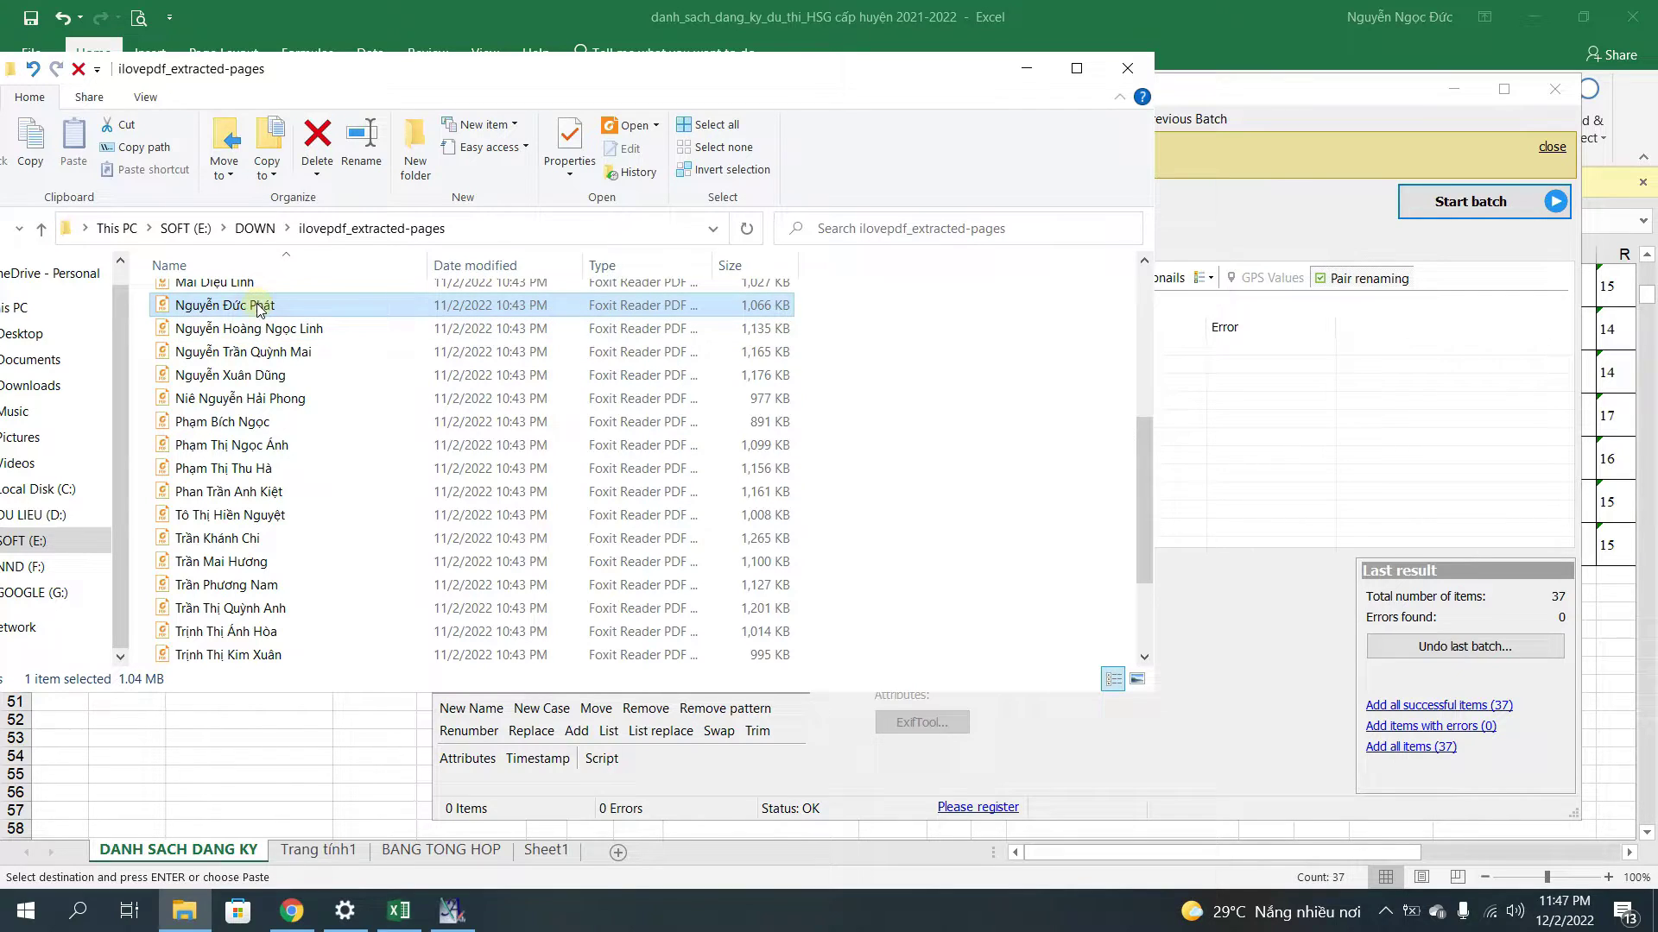
double_click(259, 307)
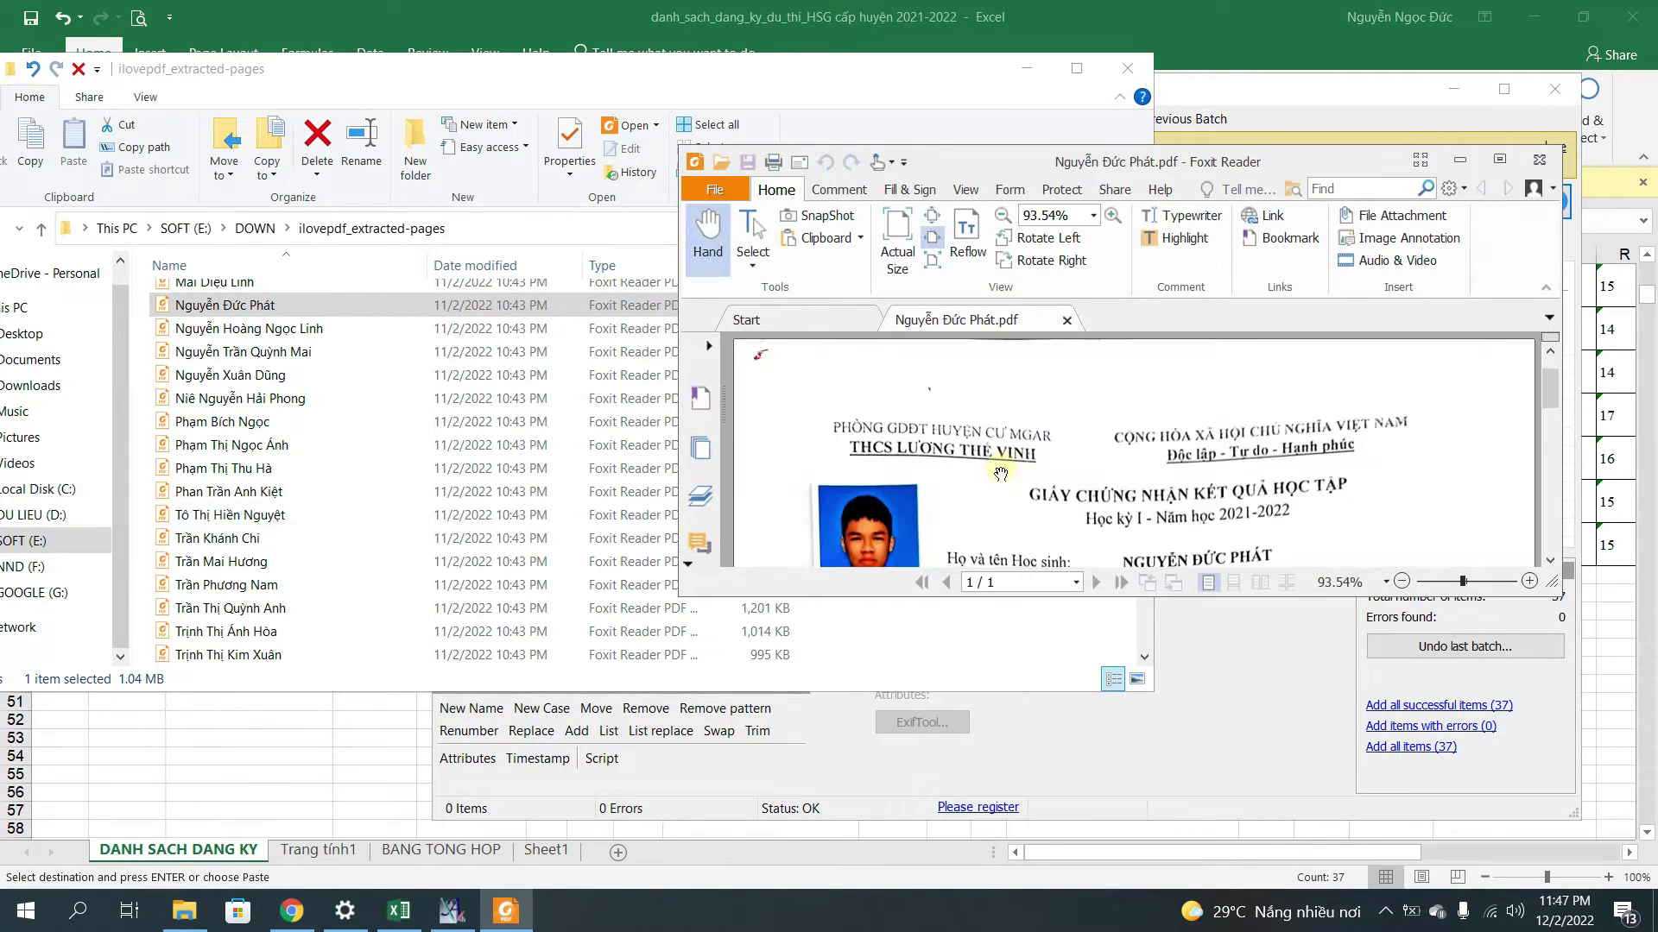
scroll(1000, 474, down, 2)
scroll(1000, 474, down, 1)
scroll(1010, 488, up, 3)
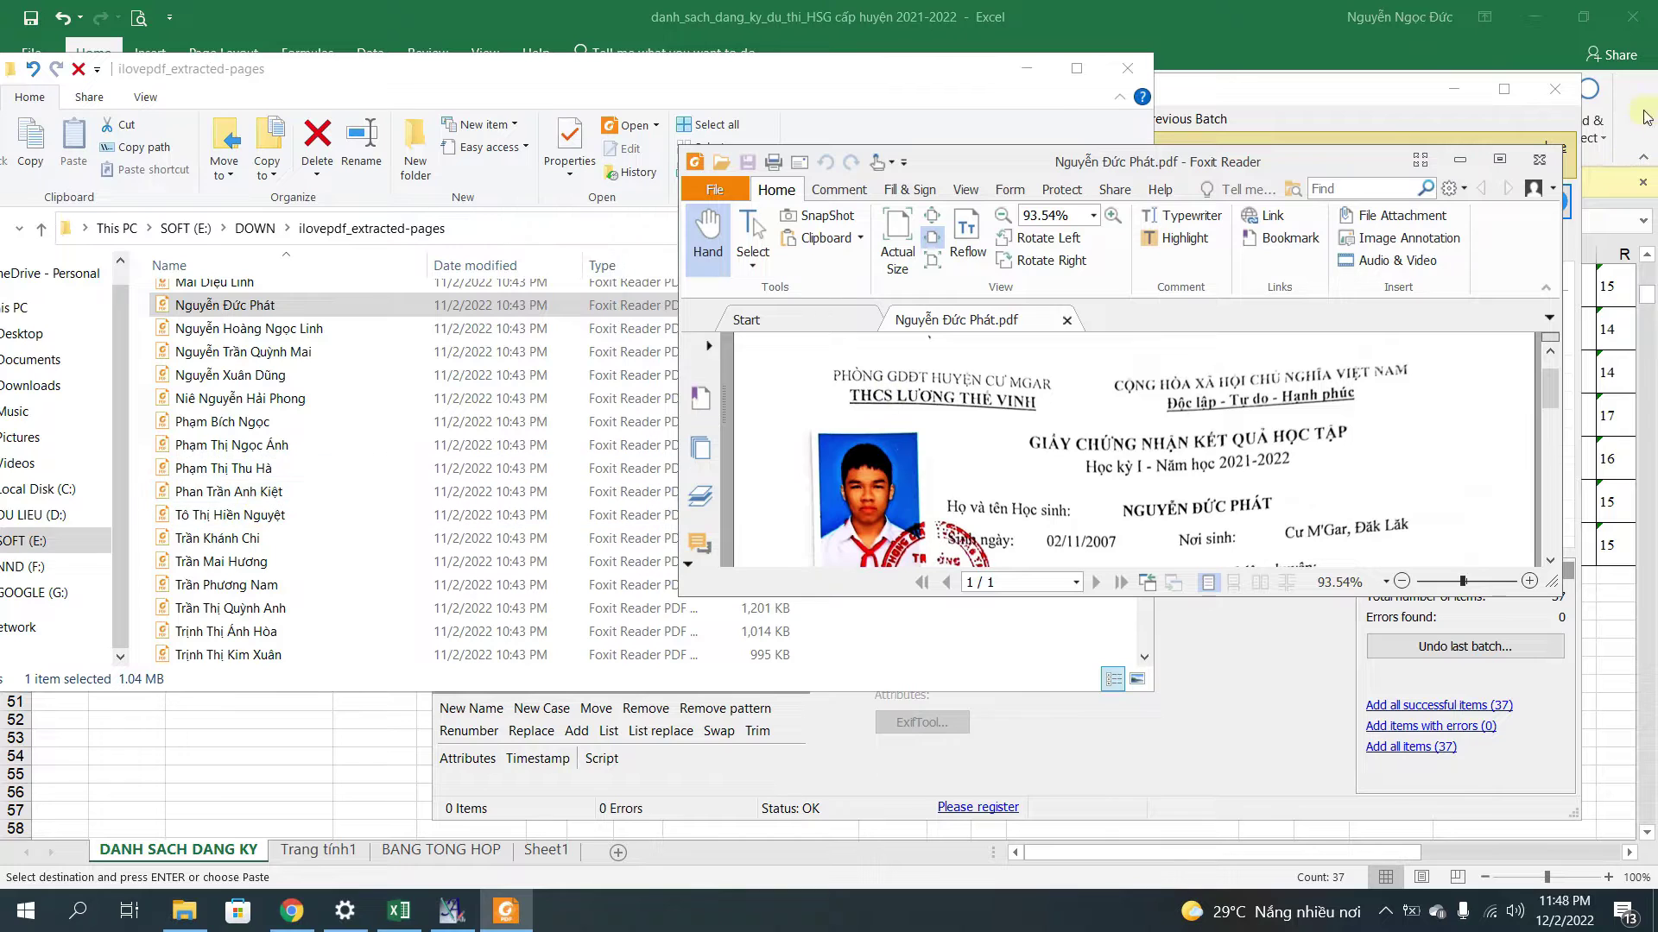
click(1539, 159)
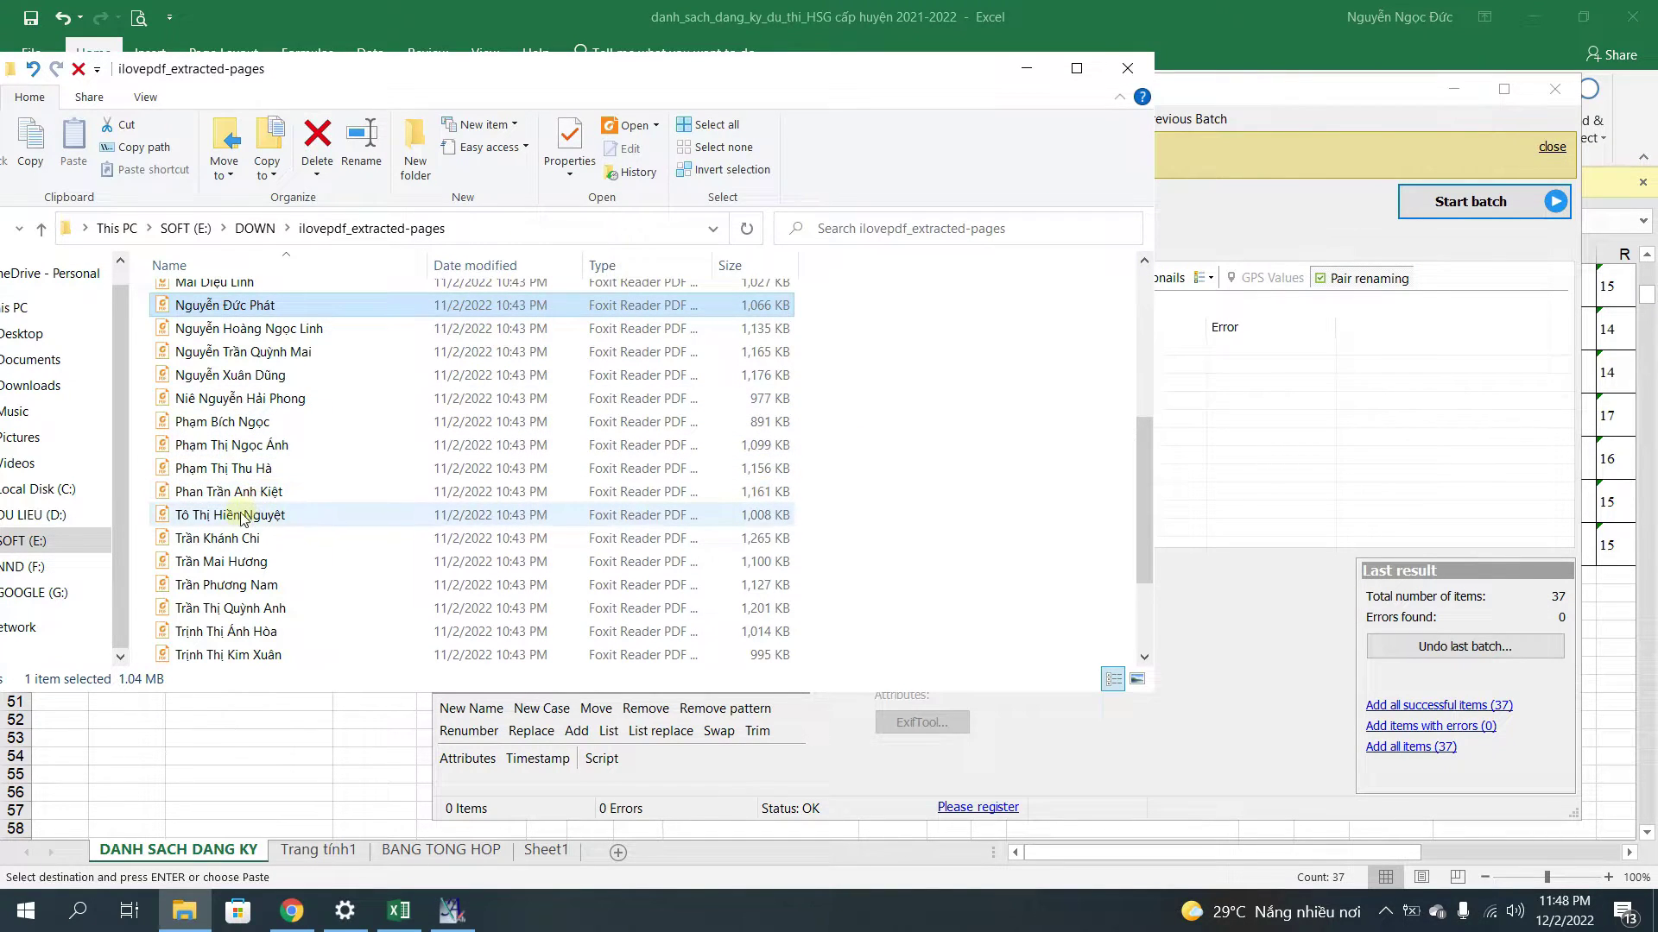
Find the 926 KB PDF further down the folder, verify its certificate name against the file name, and close it.
click(240, 517)
scroll(206, 580, down, 1)
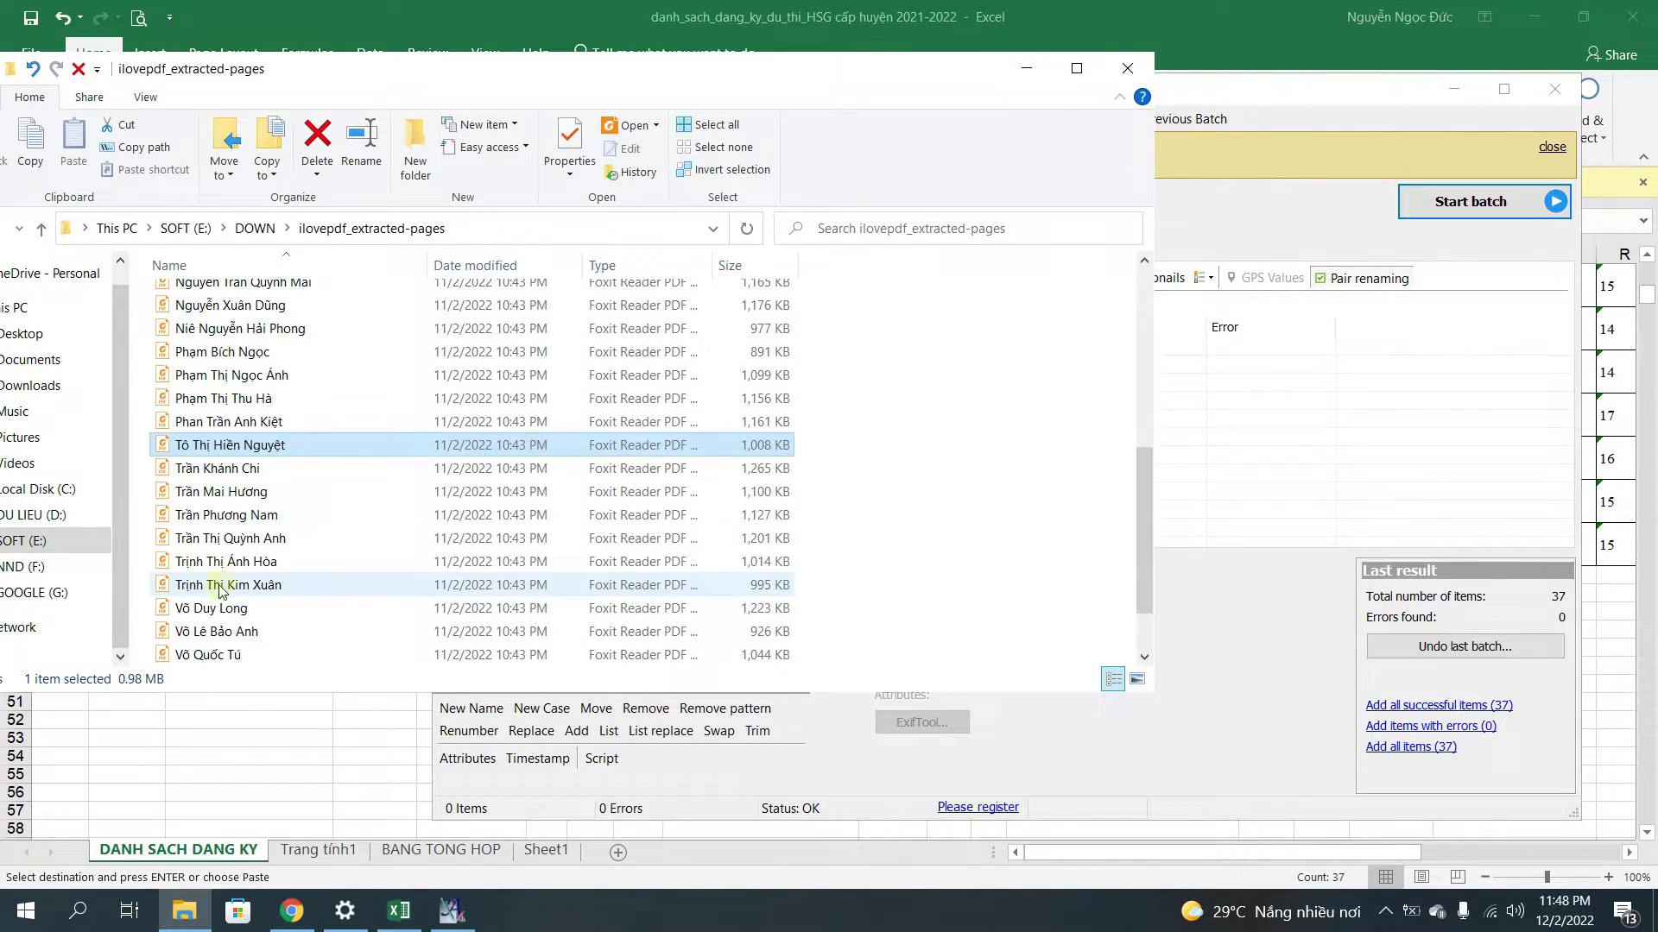
scroll(223, 587, down, 1)
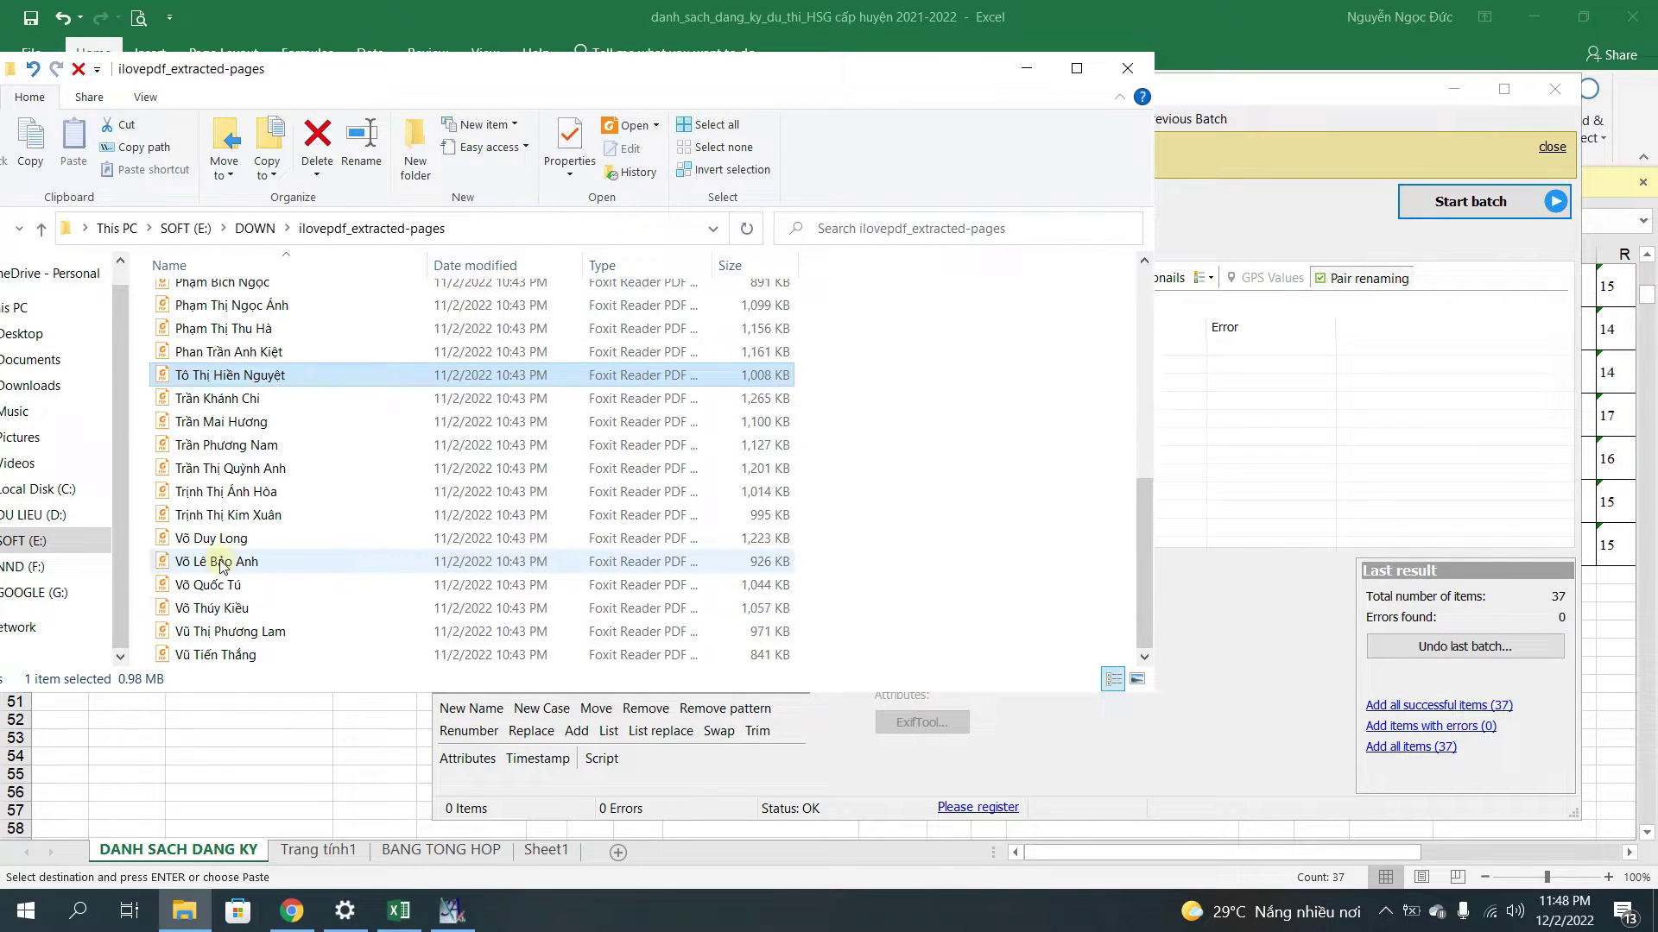
double_click(217, 562)
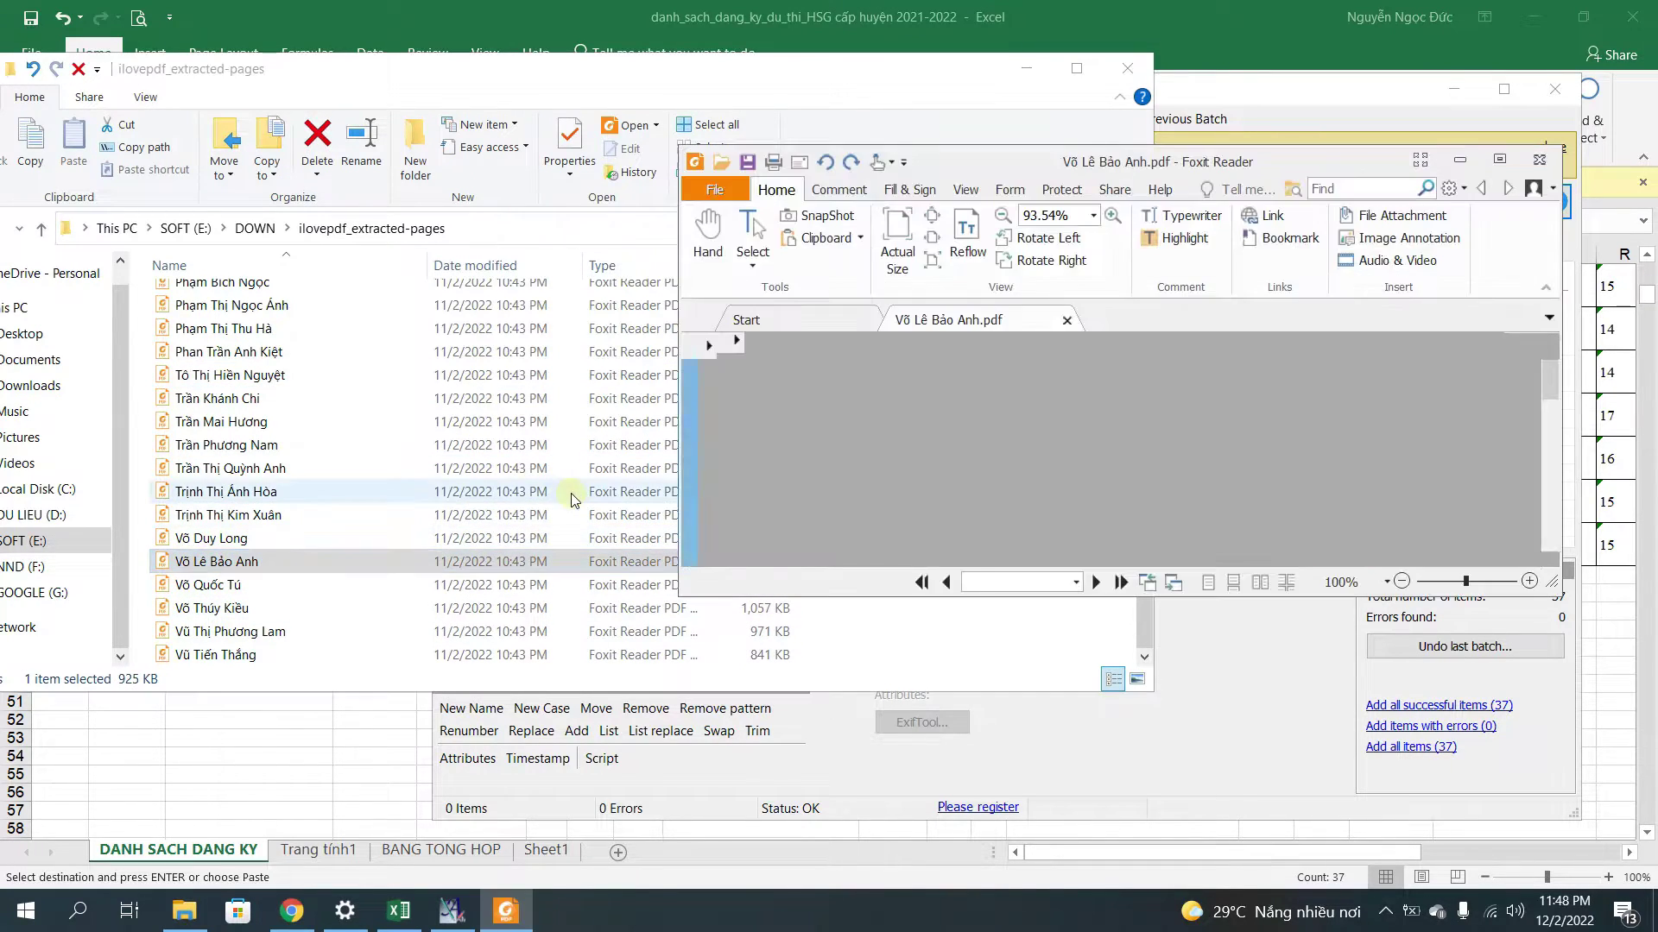
scroll(1128, 464, down, 3)
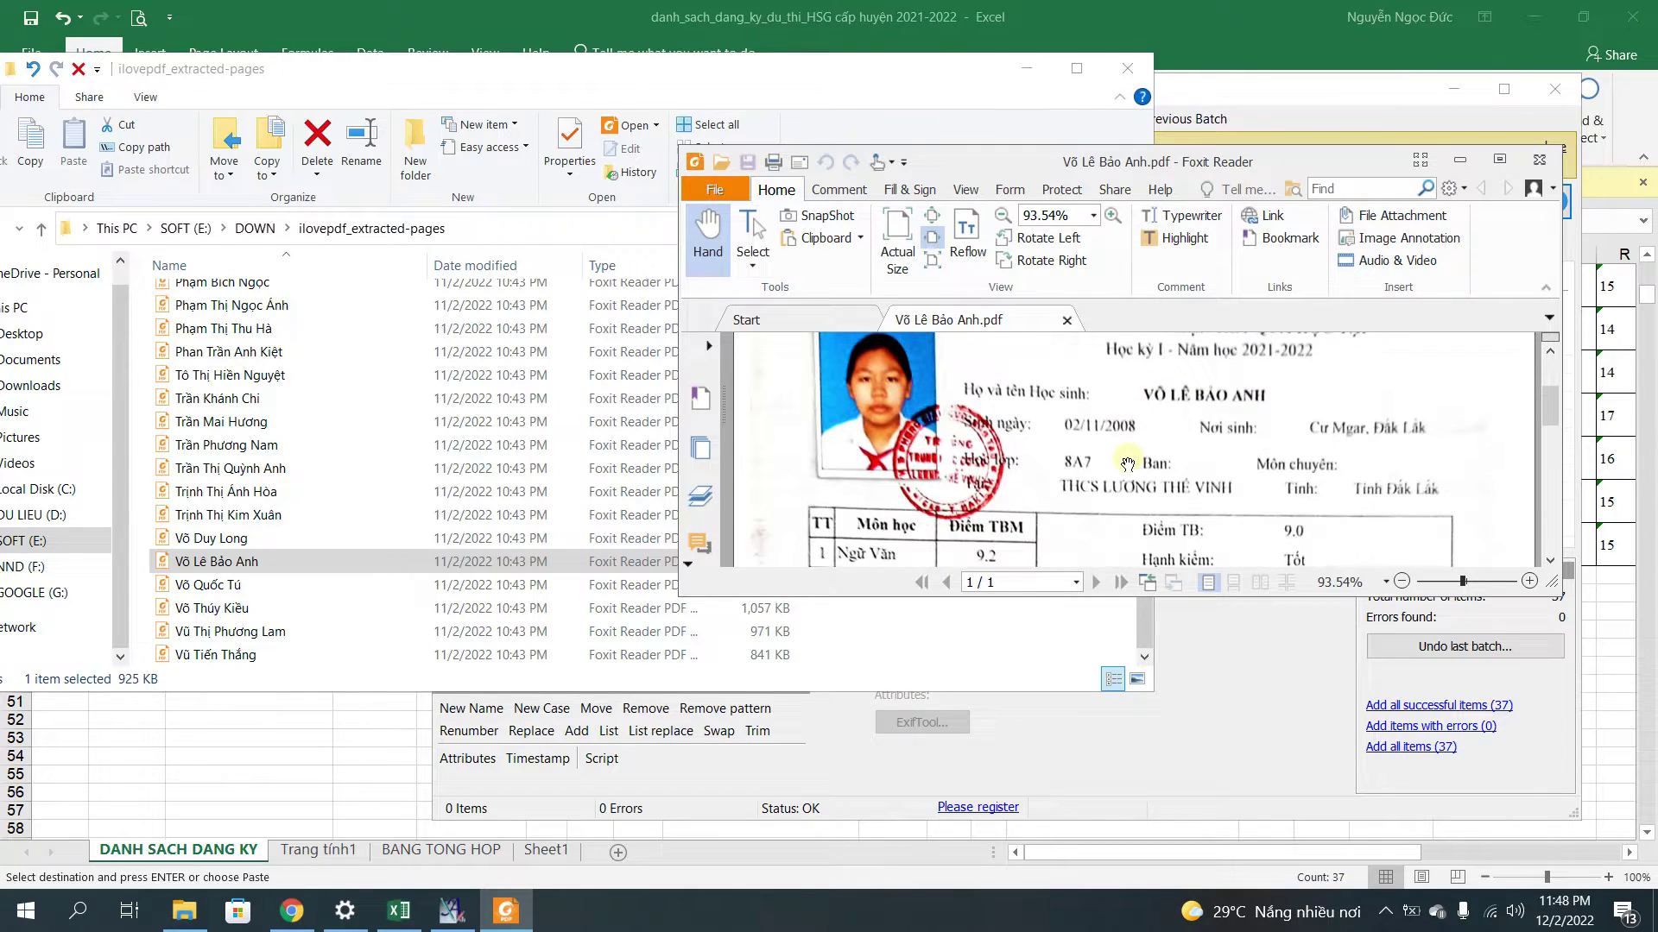
click(1539, 159)
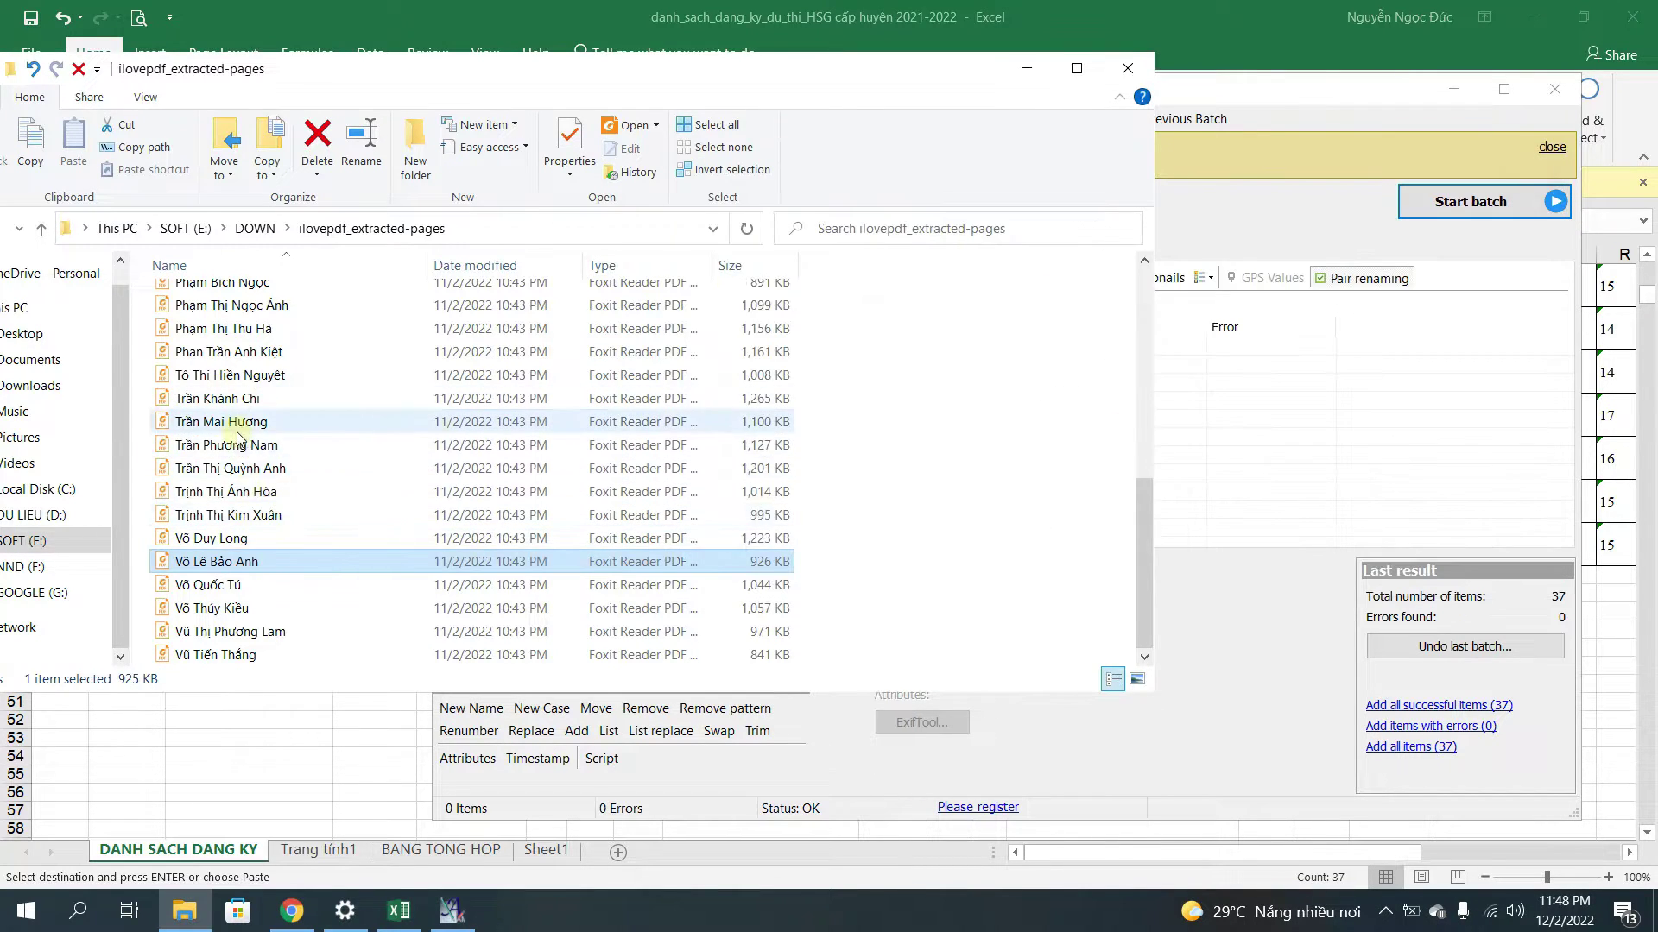
Open the 1,171 KB PDF higher up the folder, verify its certificate name against the file name, and close it.
scroll(238, 438, up, 4)
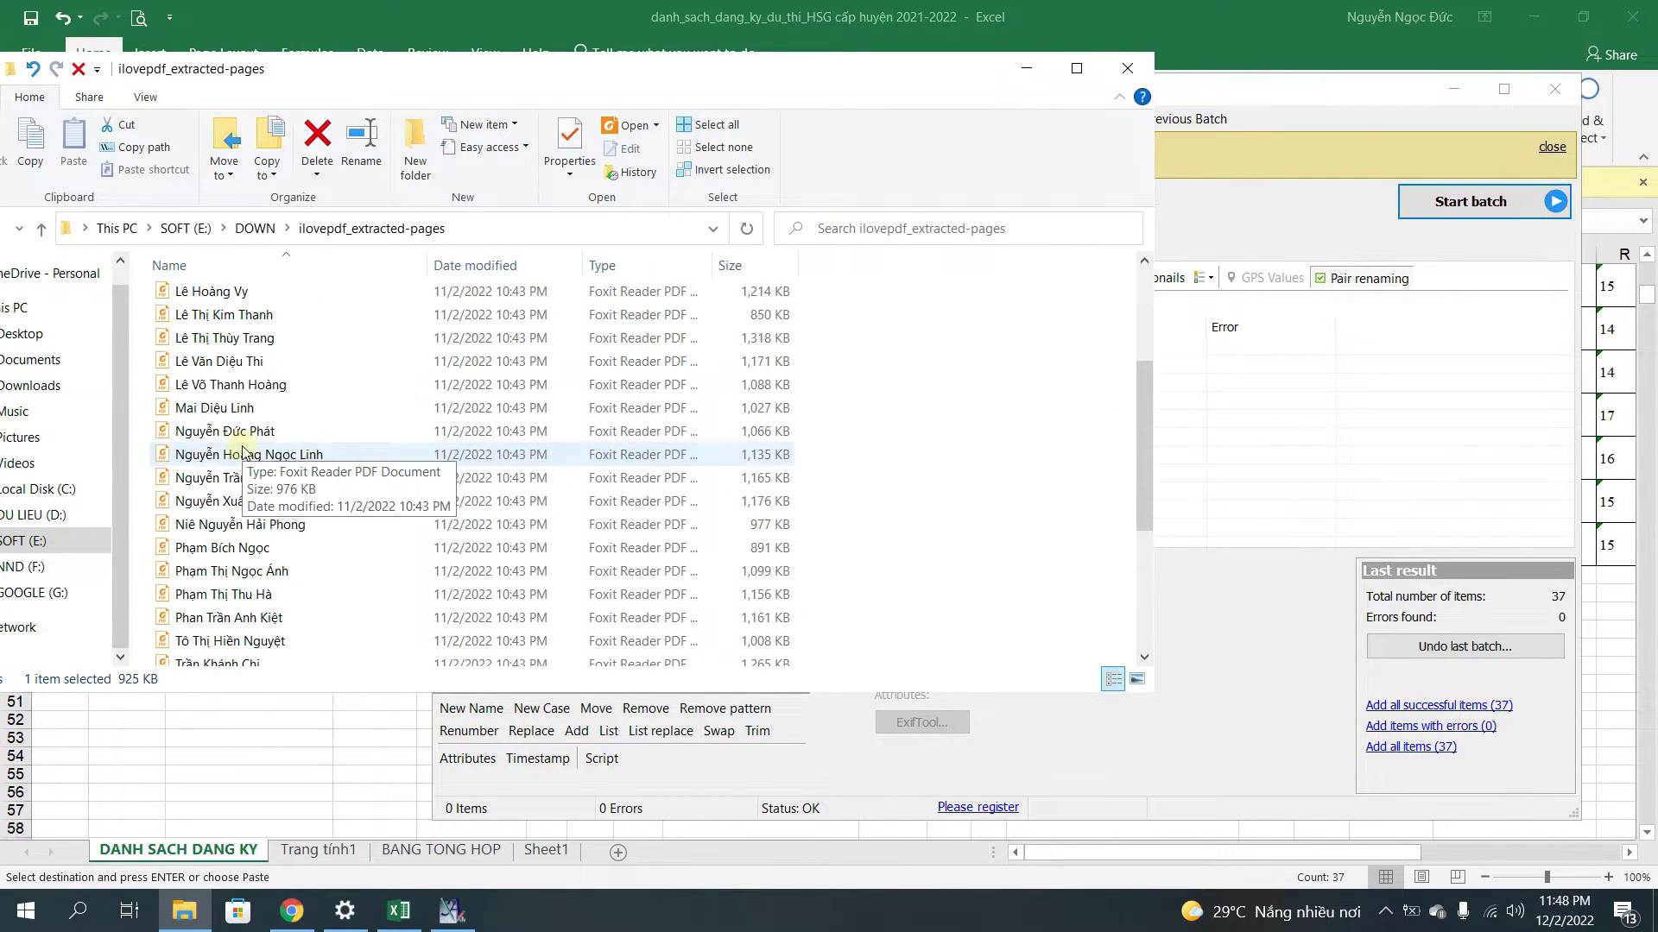
double_click(204, 361)
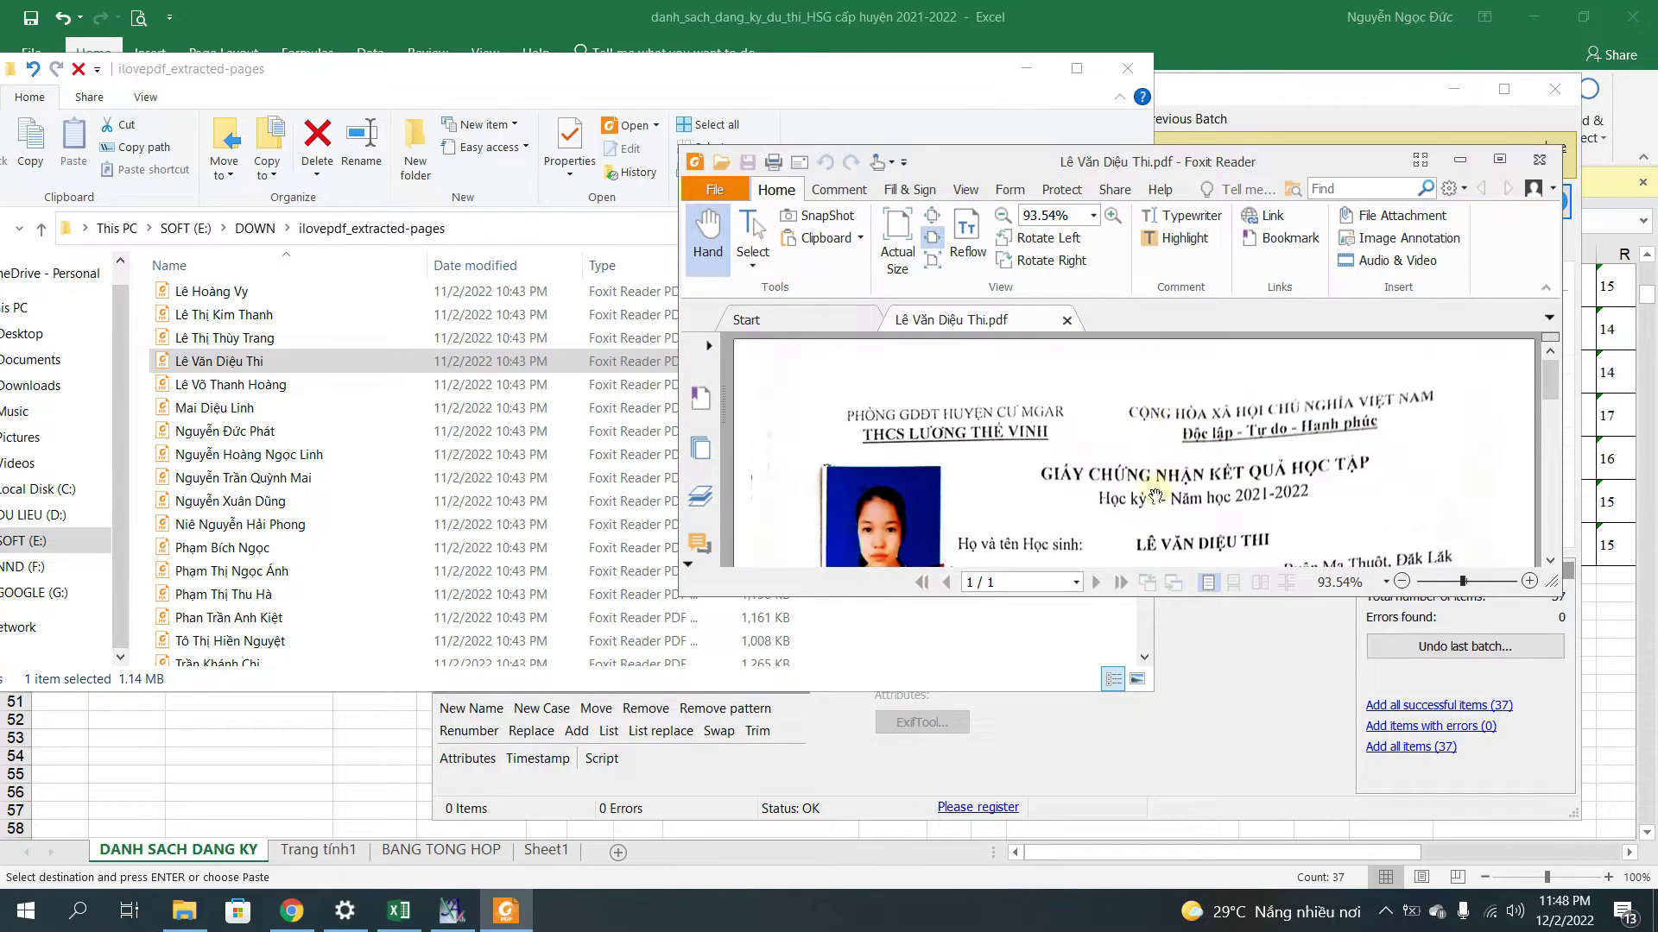
scroll(1146, 482, down, 3)
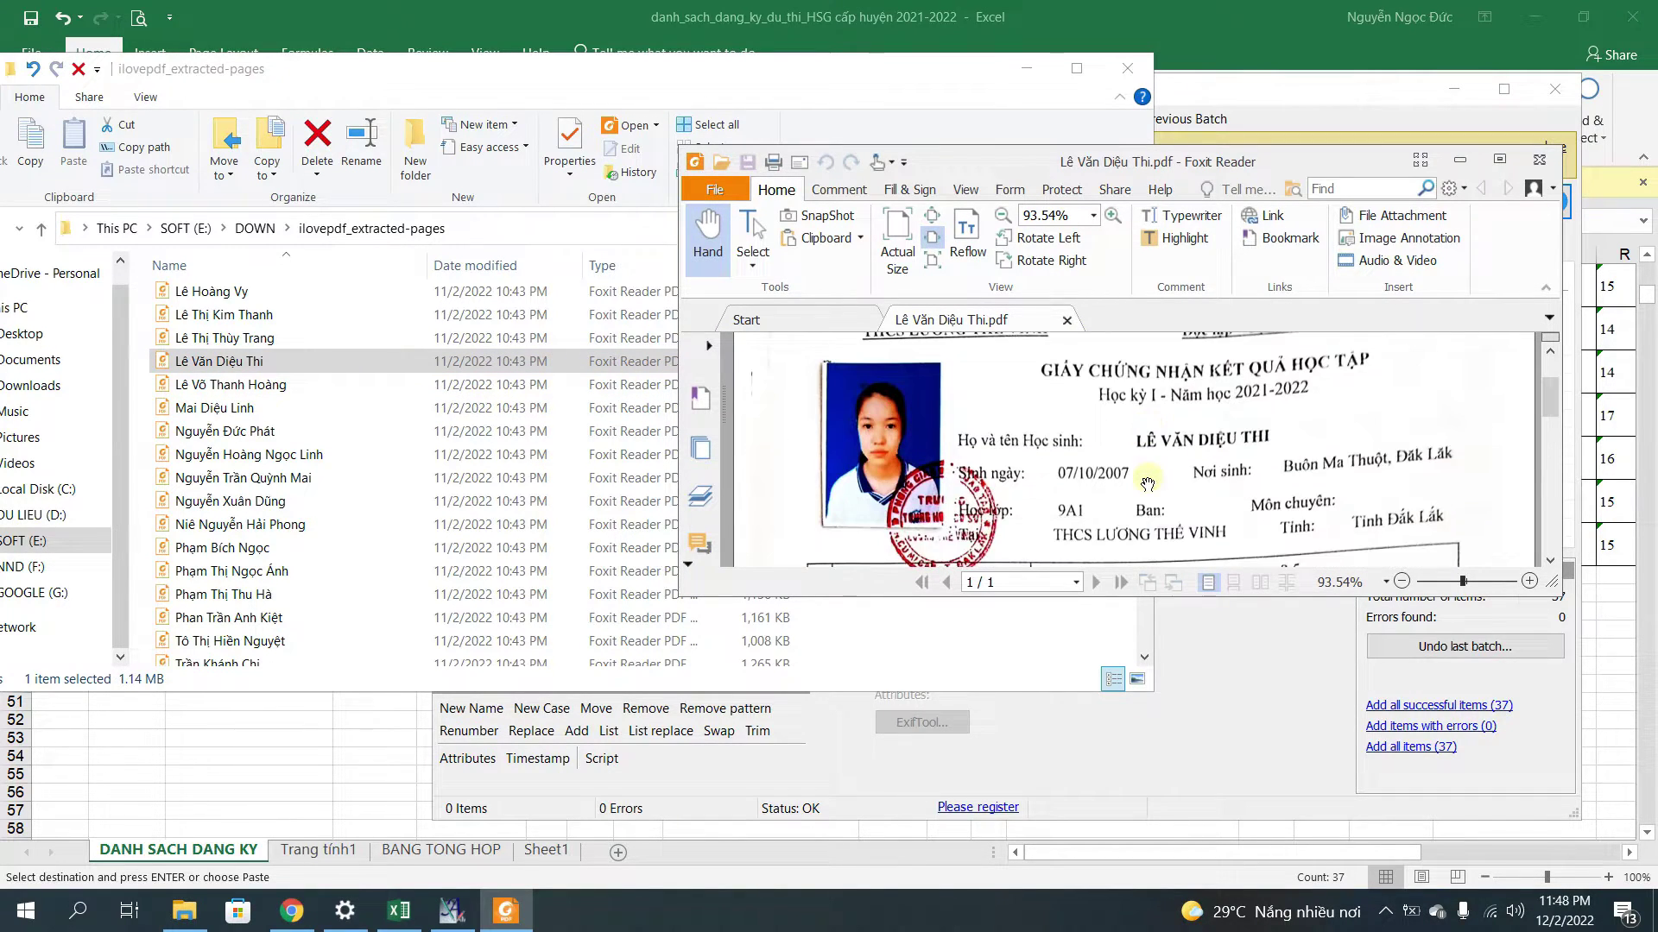
click(1538, 161)
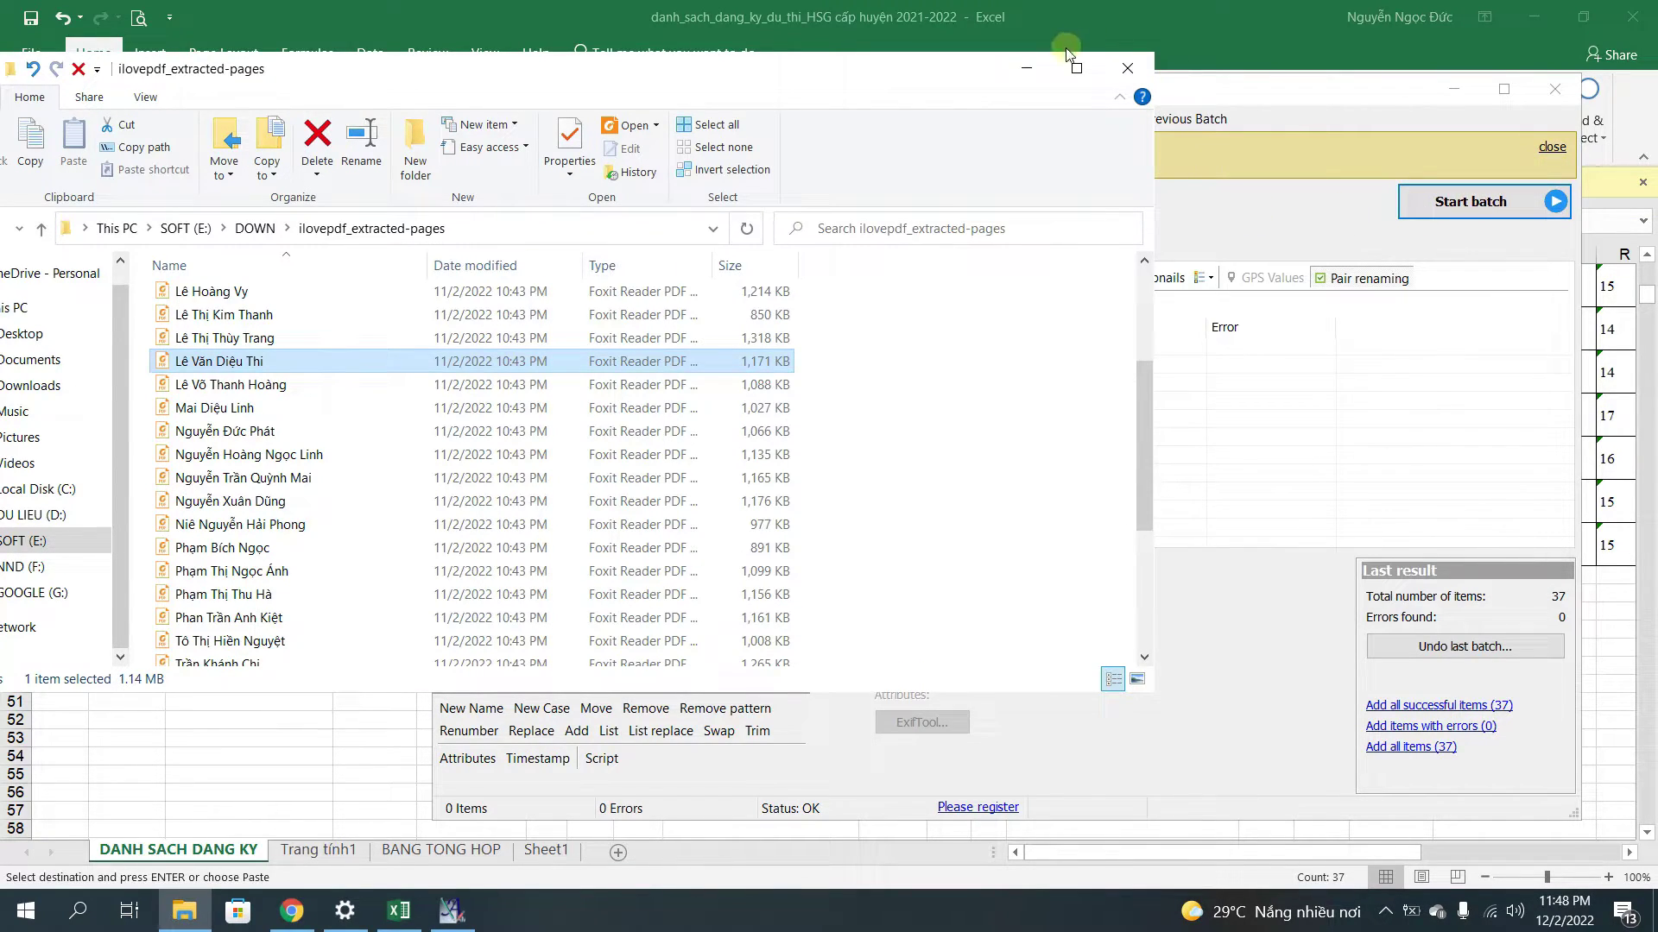
Minimize the ilovepdf_extracted-pages folder, the Excel workbook and Advanced Renamer to reveal the desktop.
click(1028, 70)
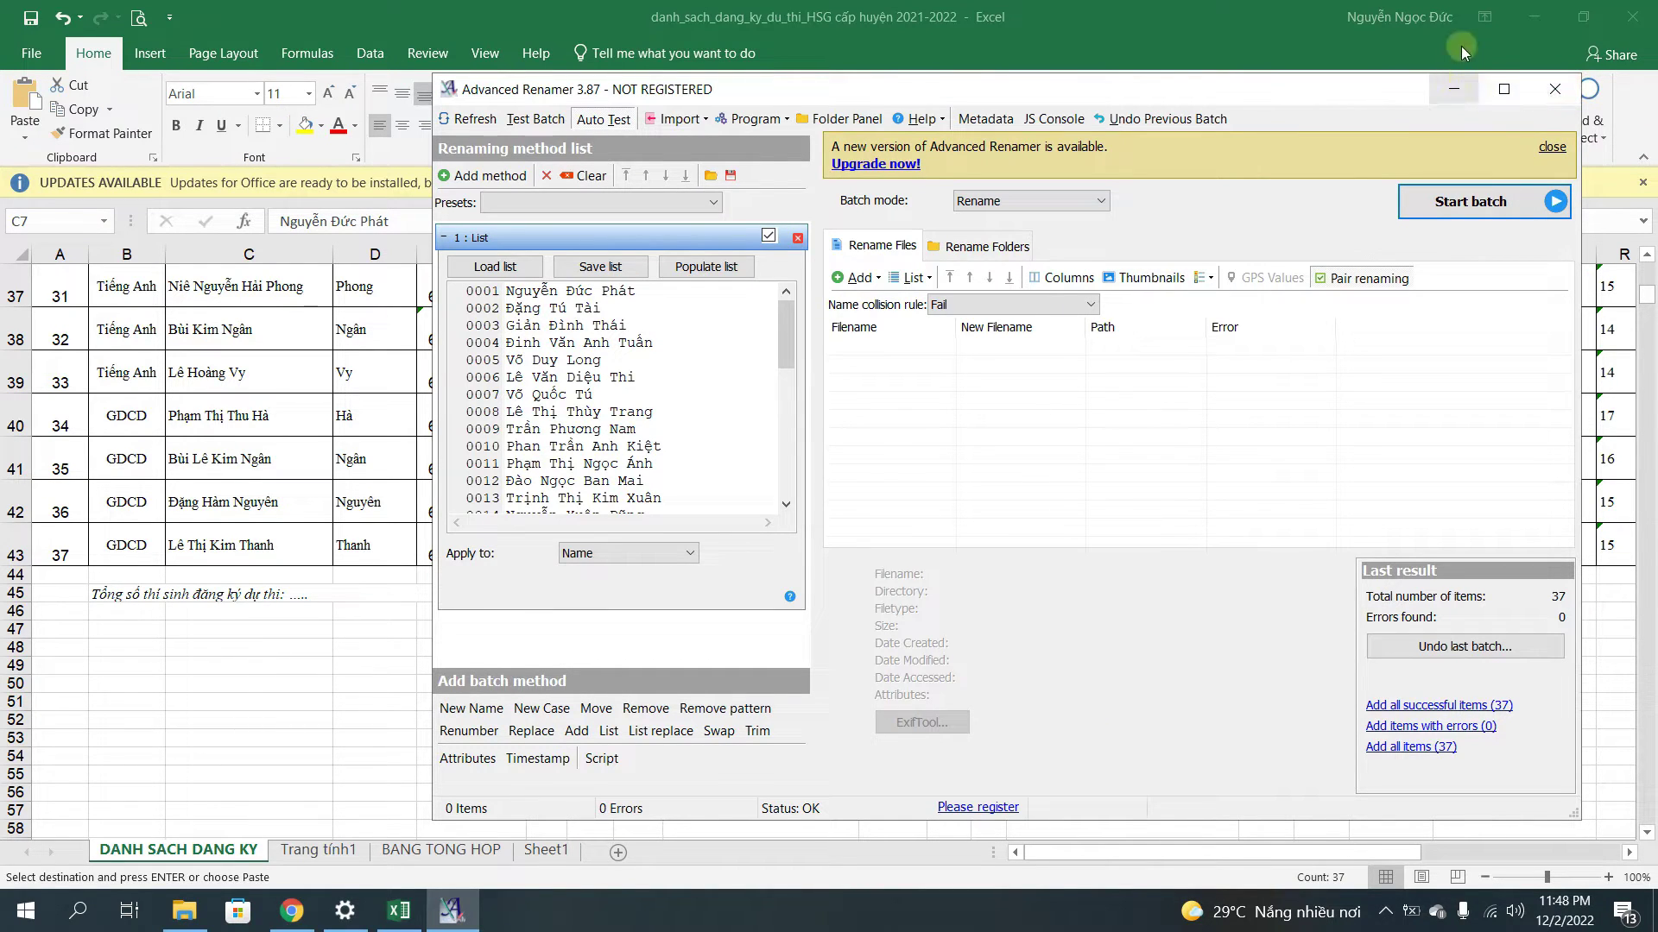
click(1537, 25)
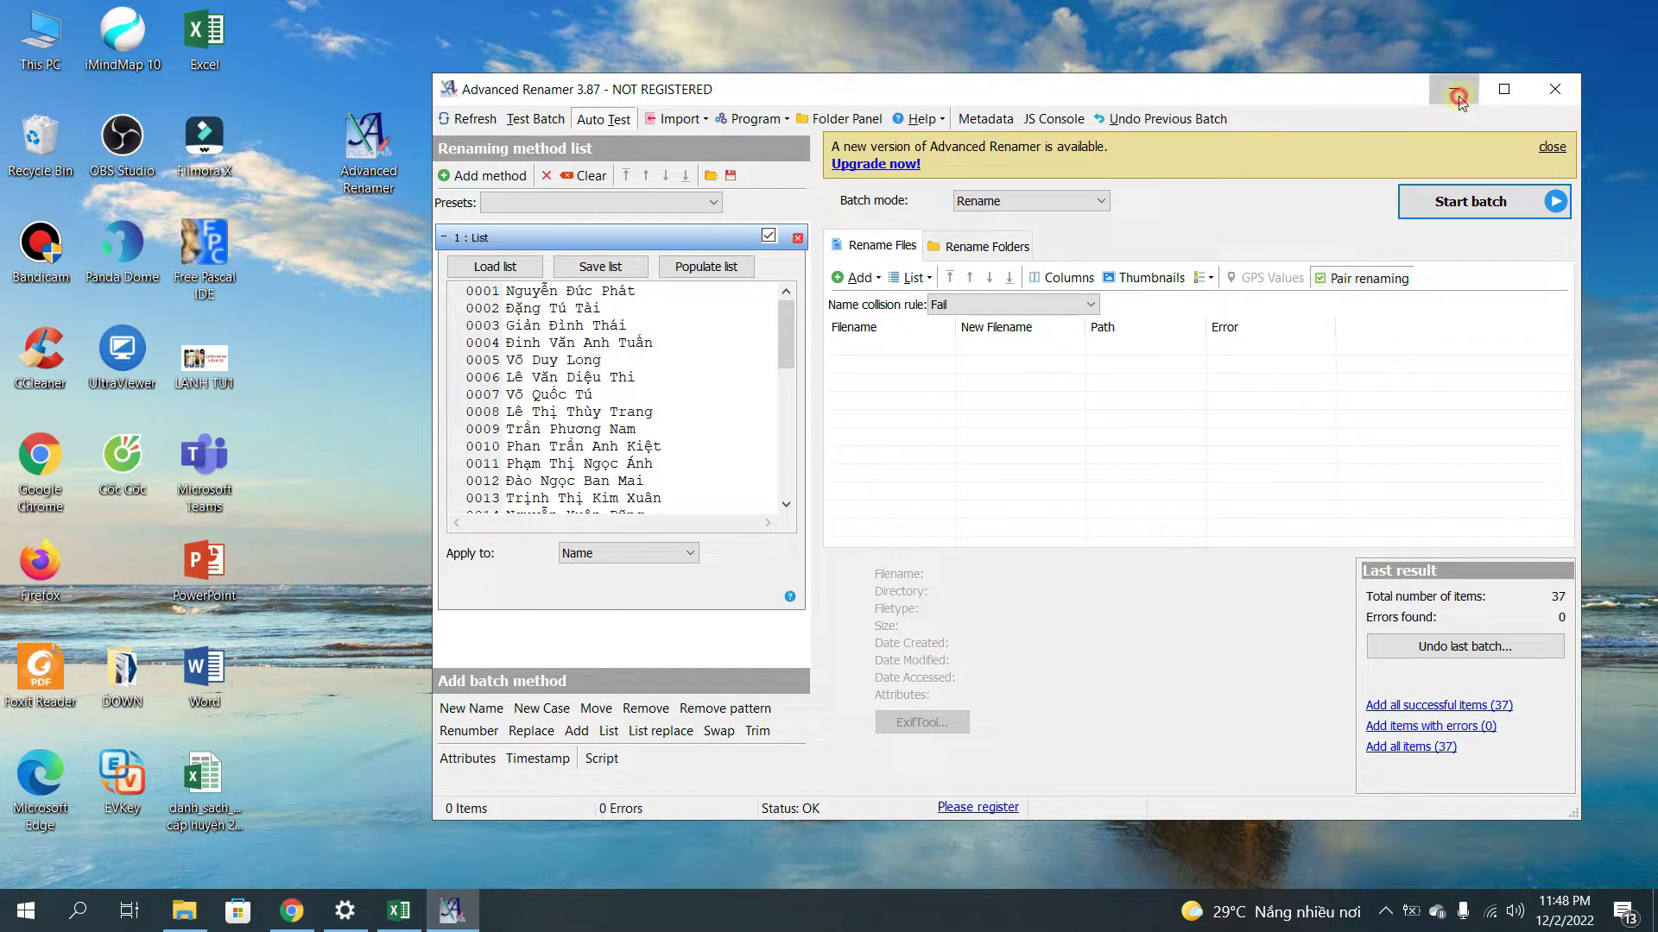
click(1458, 96)
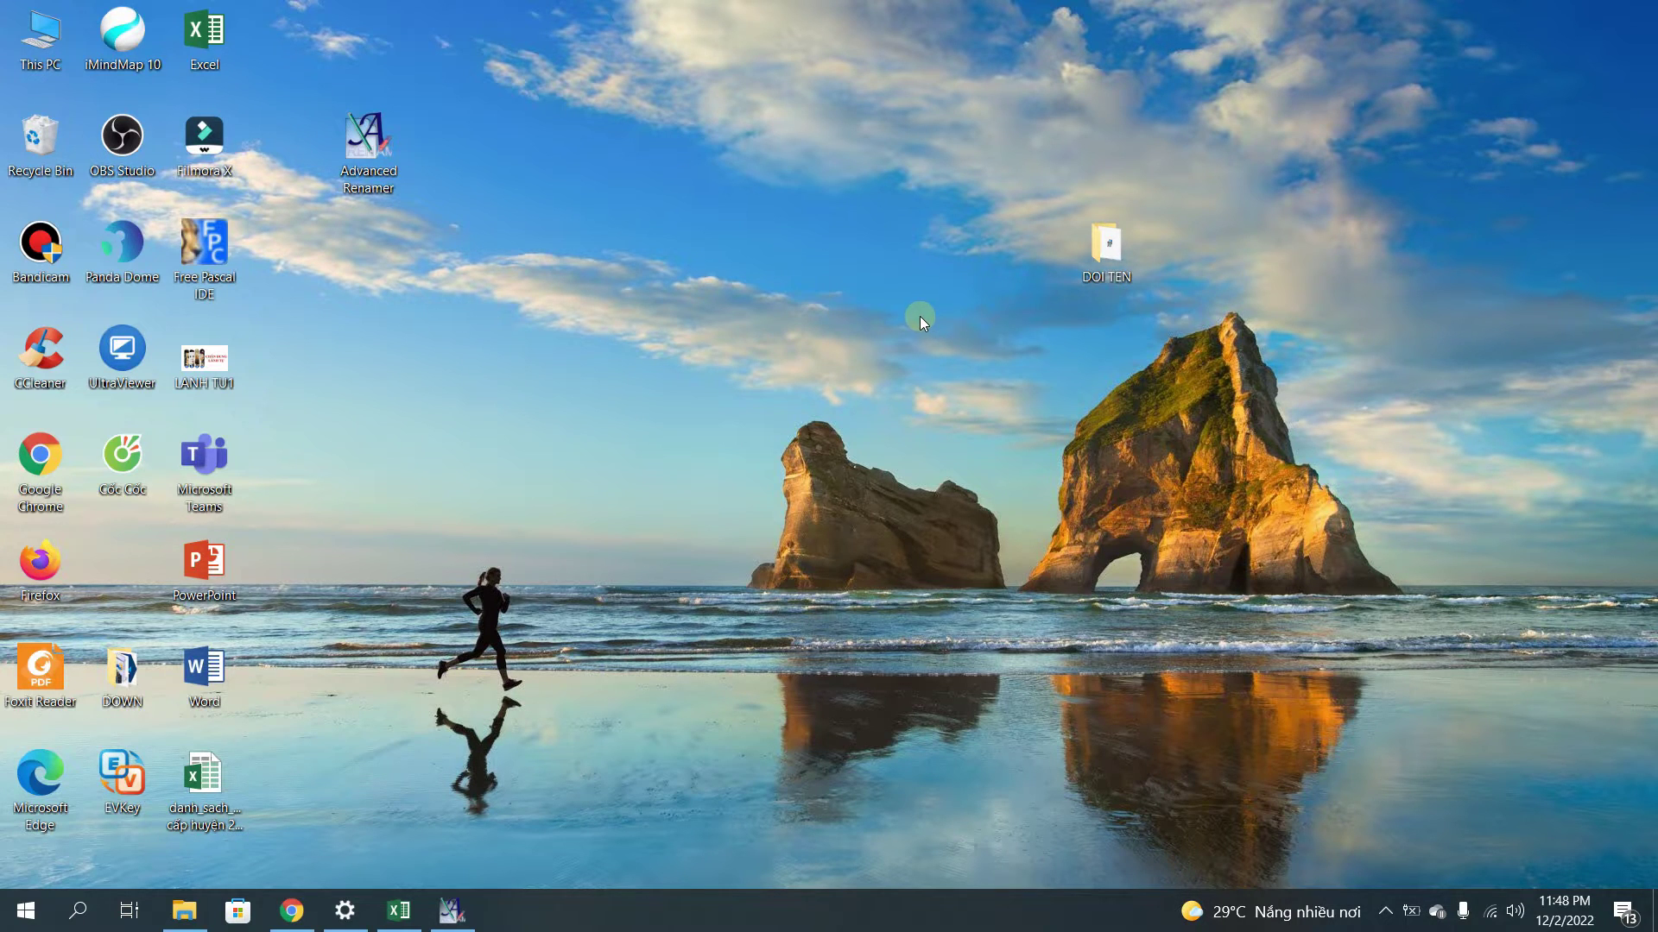
Open the DOI TEN folder on the desktop and close the running Advanced Renamer program.
double_click(1095, 266)
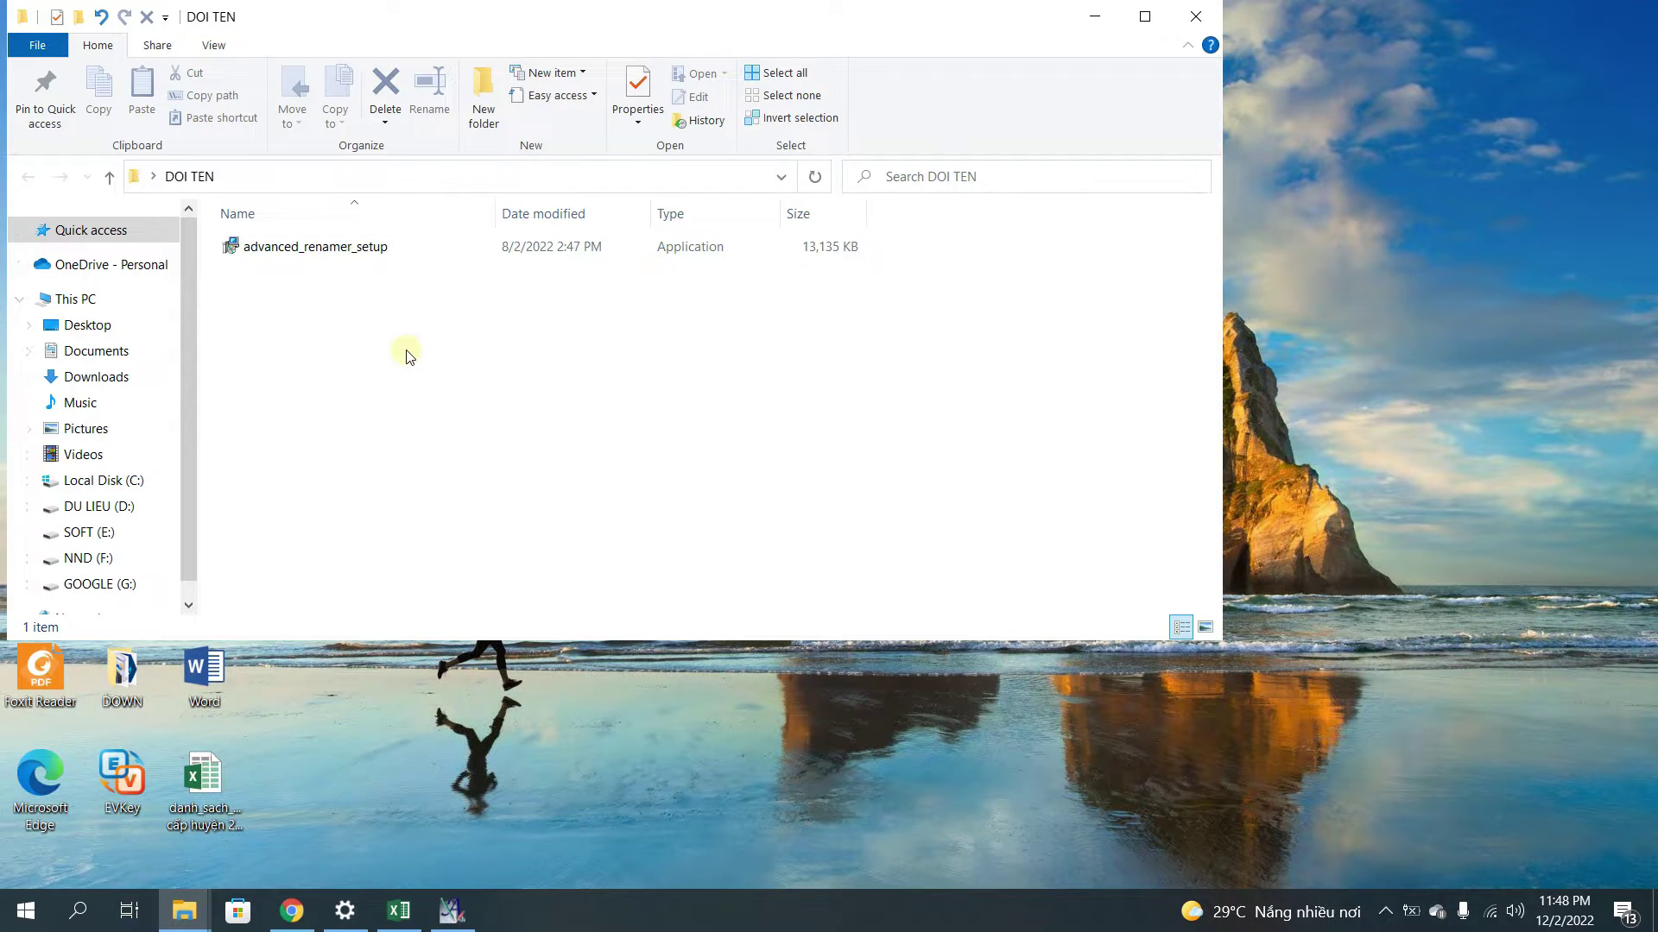
click(450, 910)
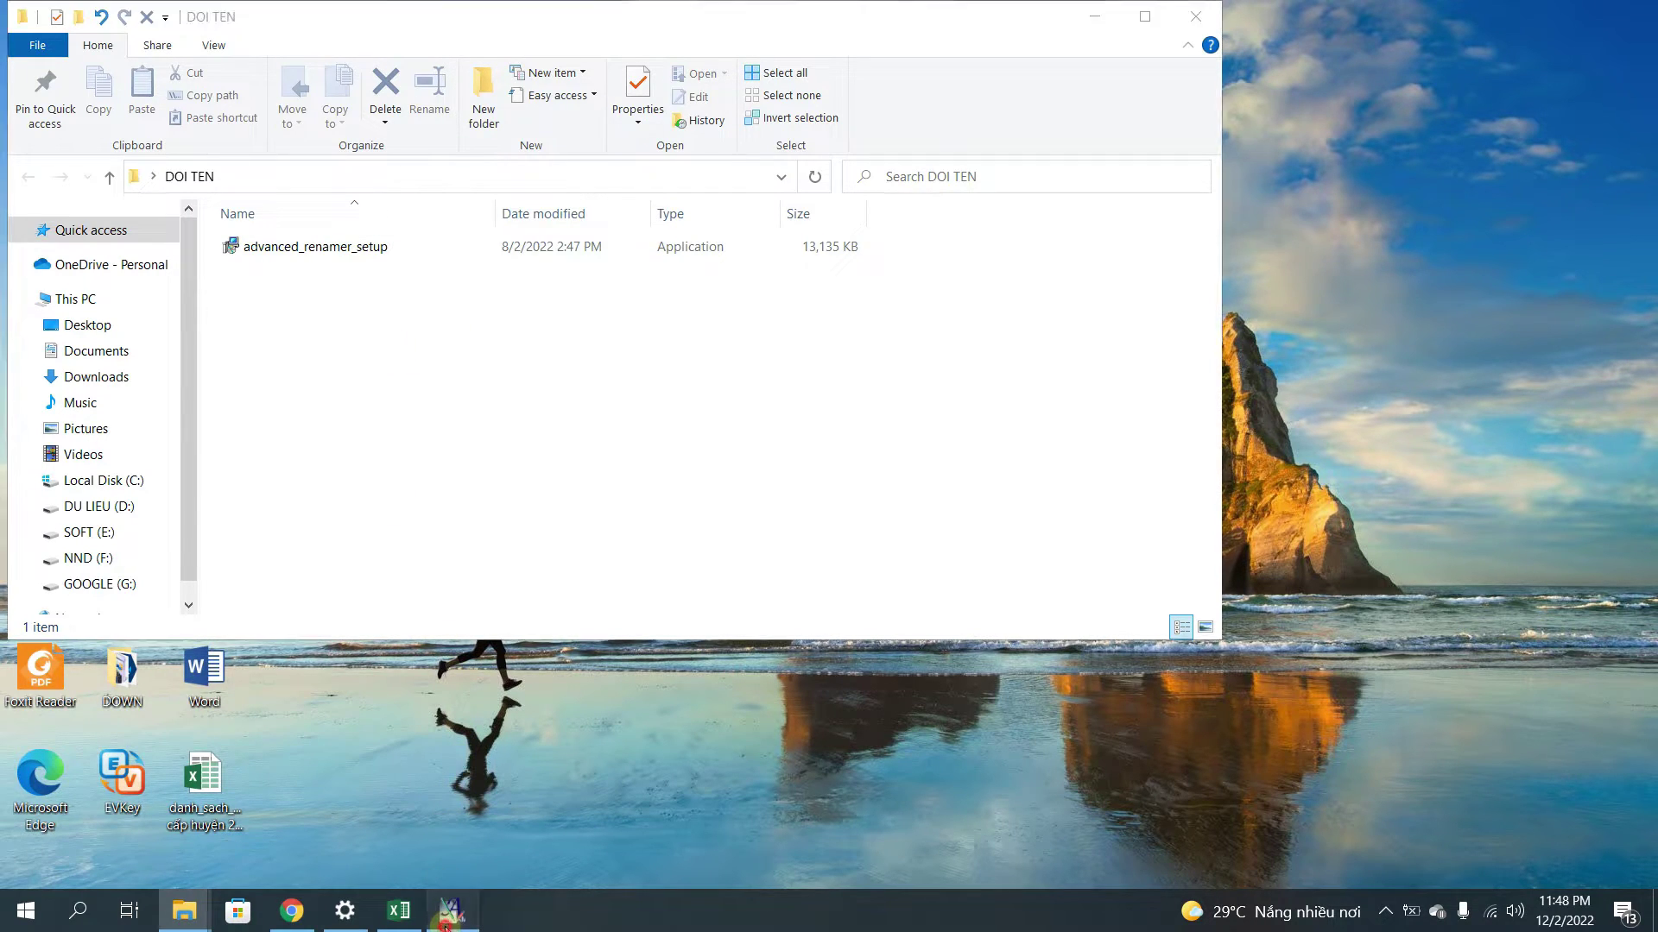
click(1552, 91)
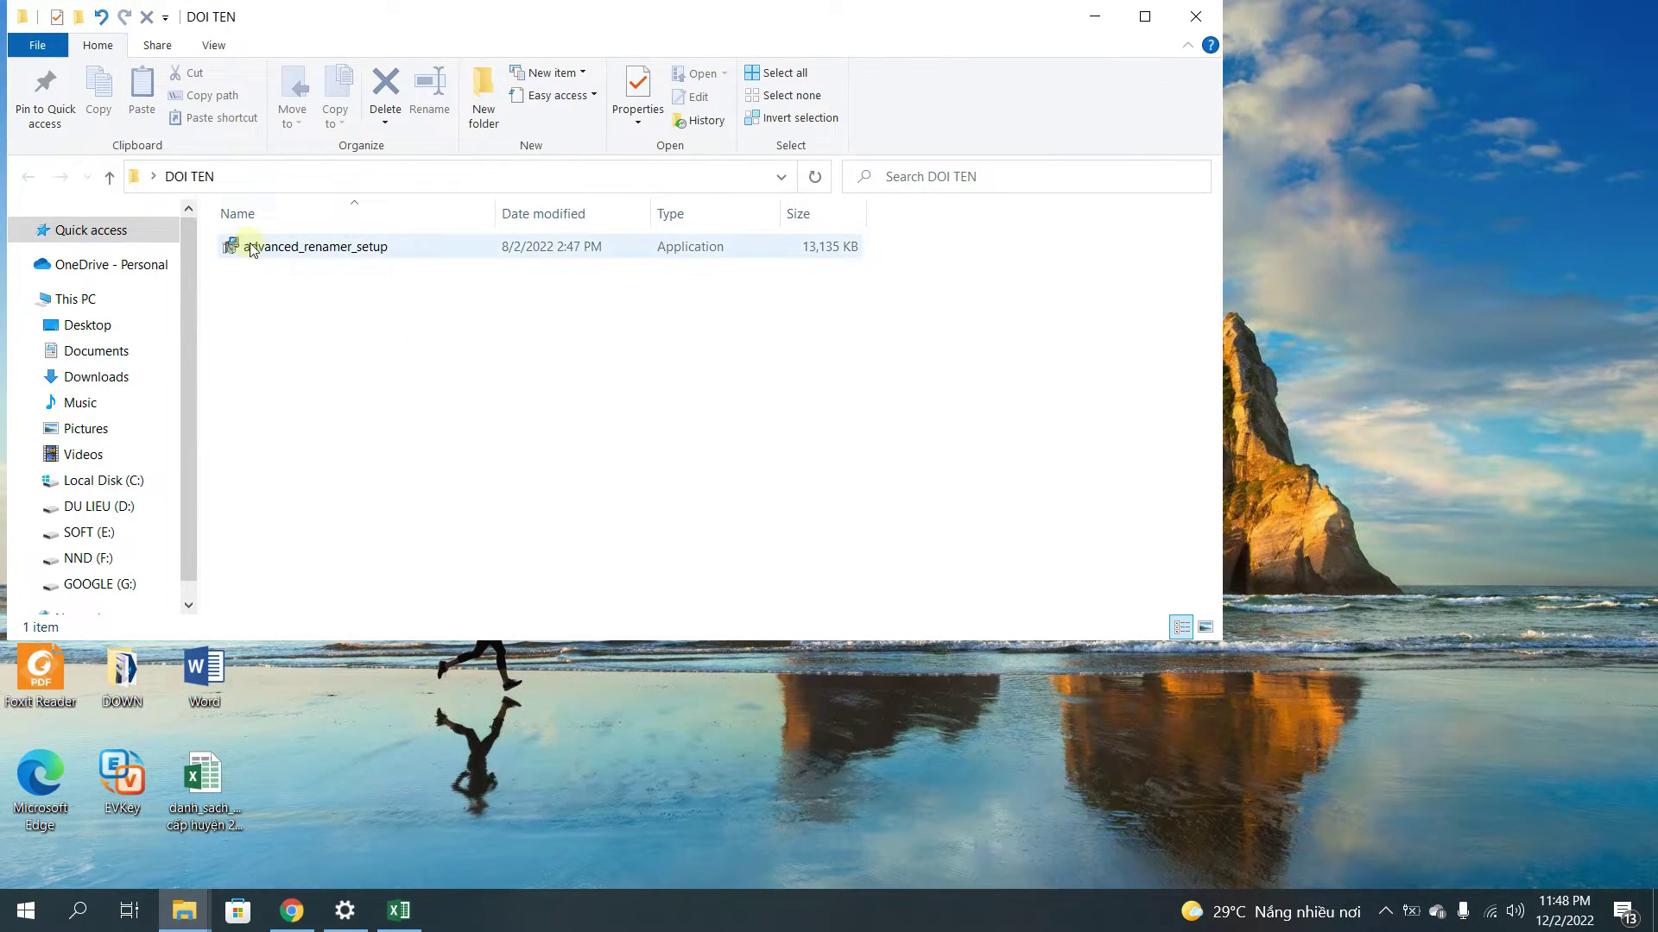
Run advanced_renamer_setup from the DOI TEN folder and confirm English as the setup language.
click(343, 262)
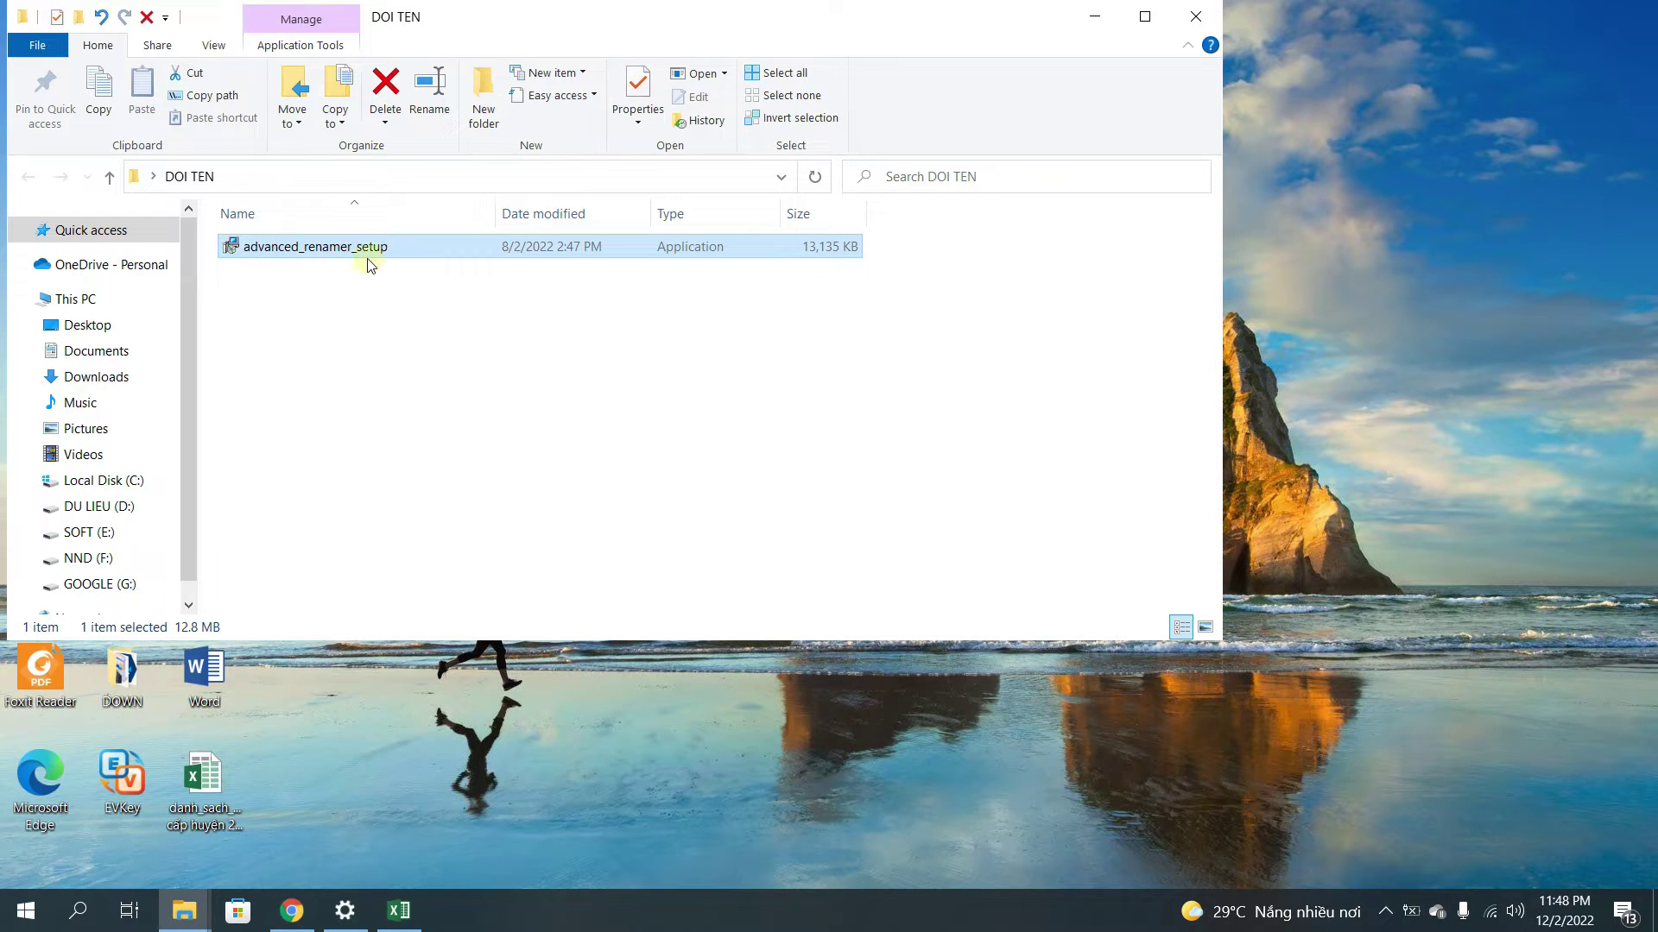
double_click(322, 259)
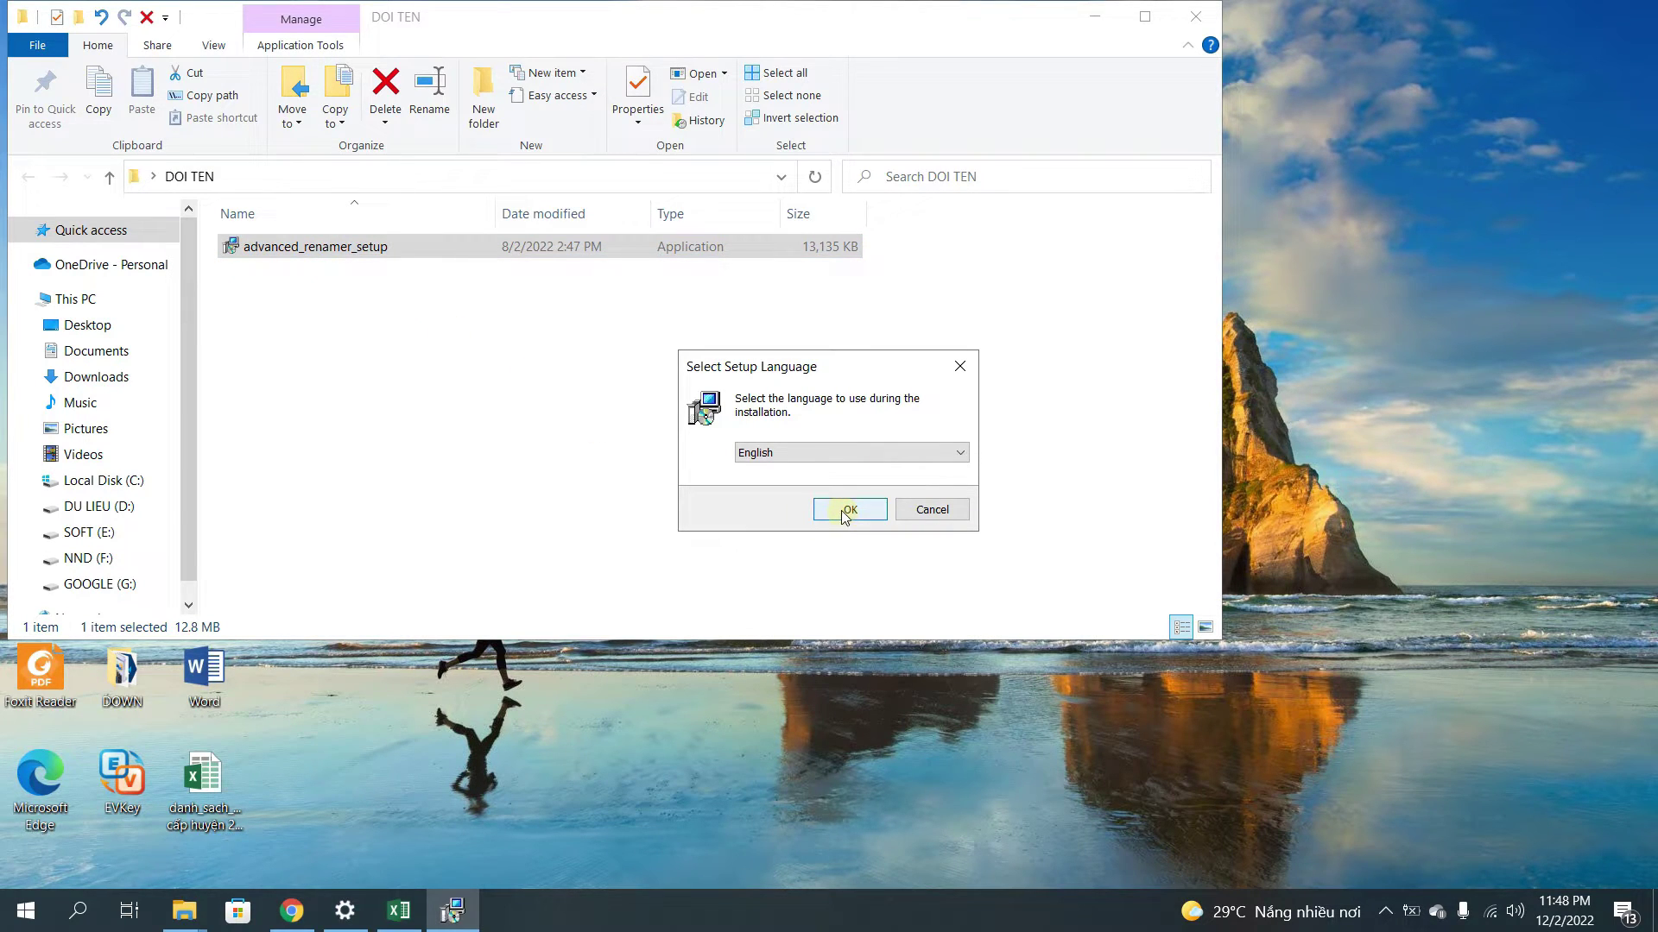
drag(753, 369, 874, 313)
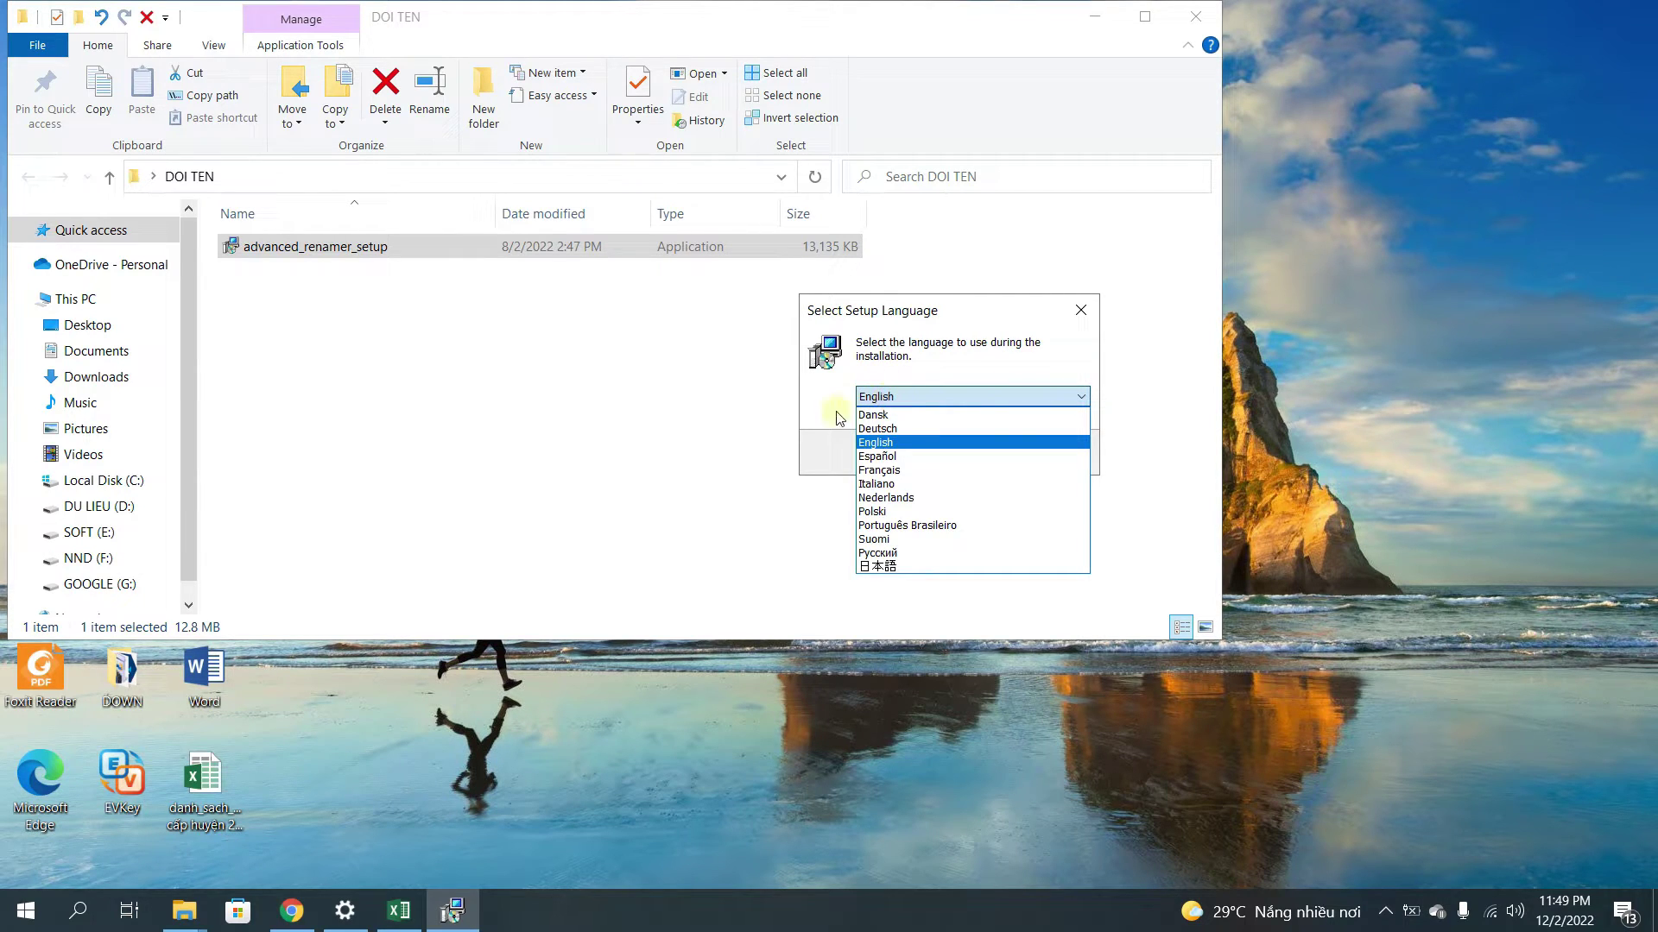
click(814, 445)
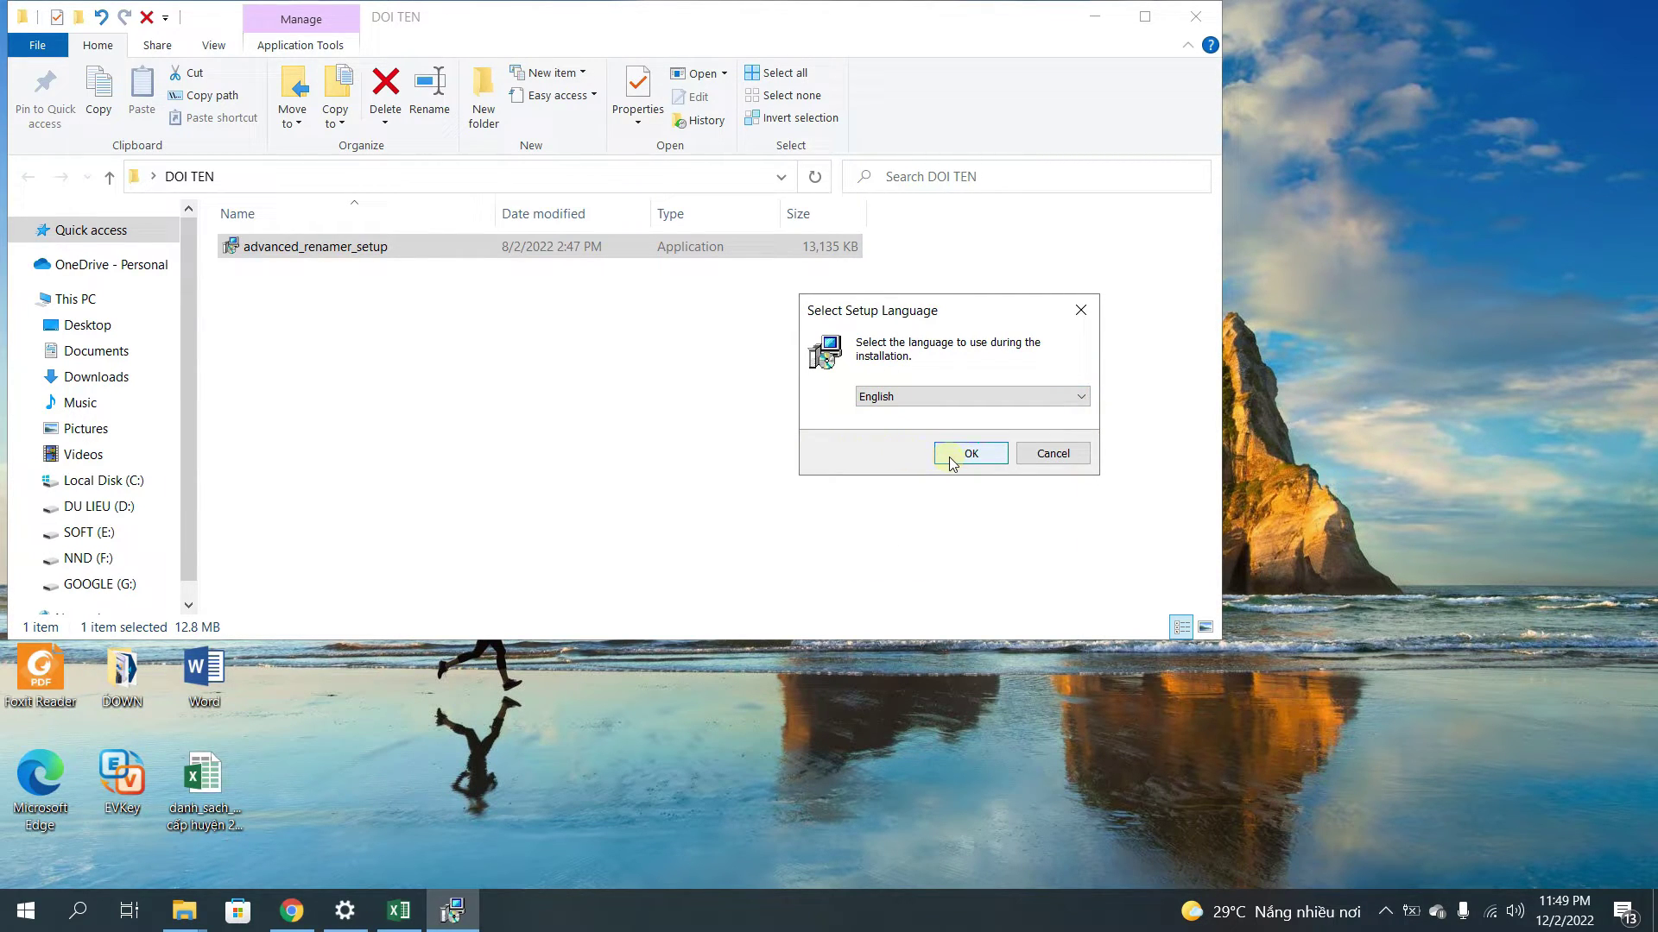
click(949, 457)
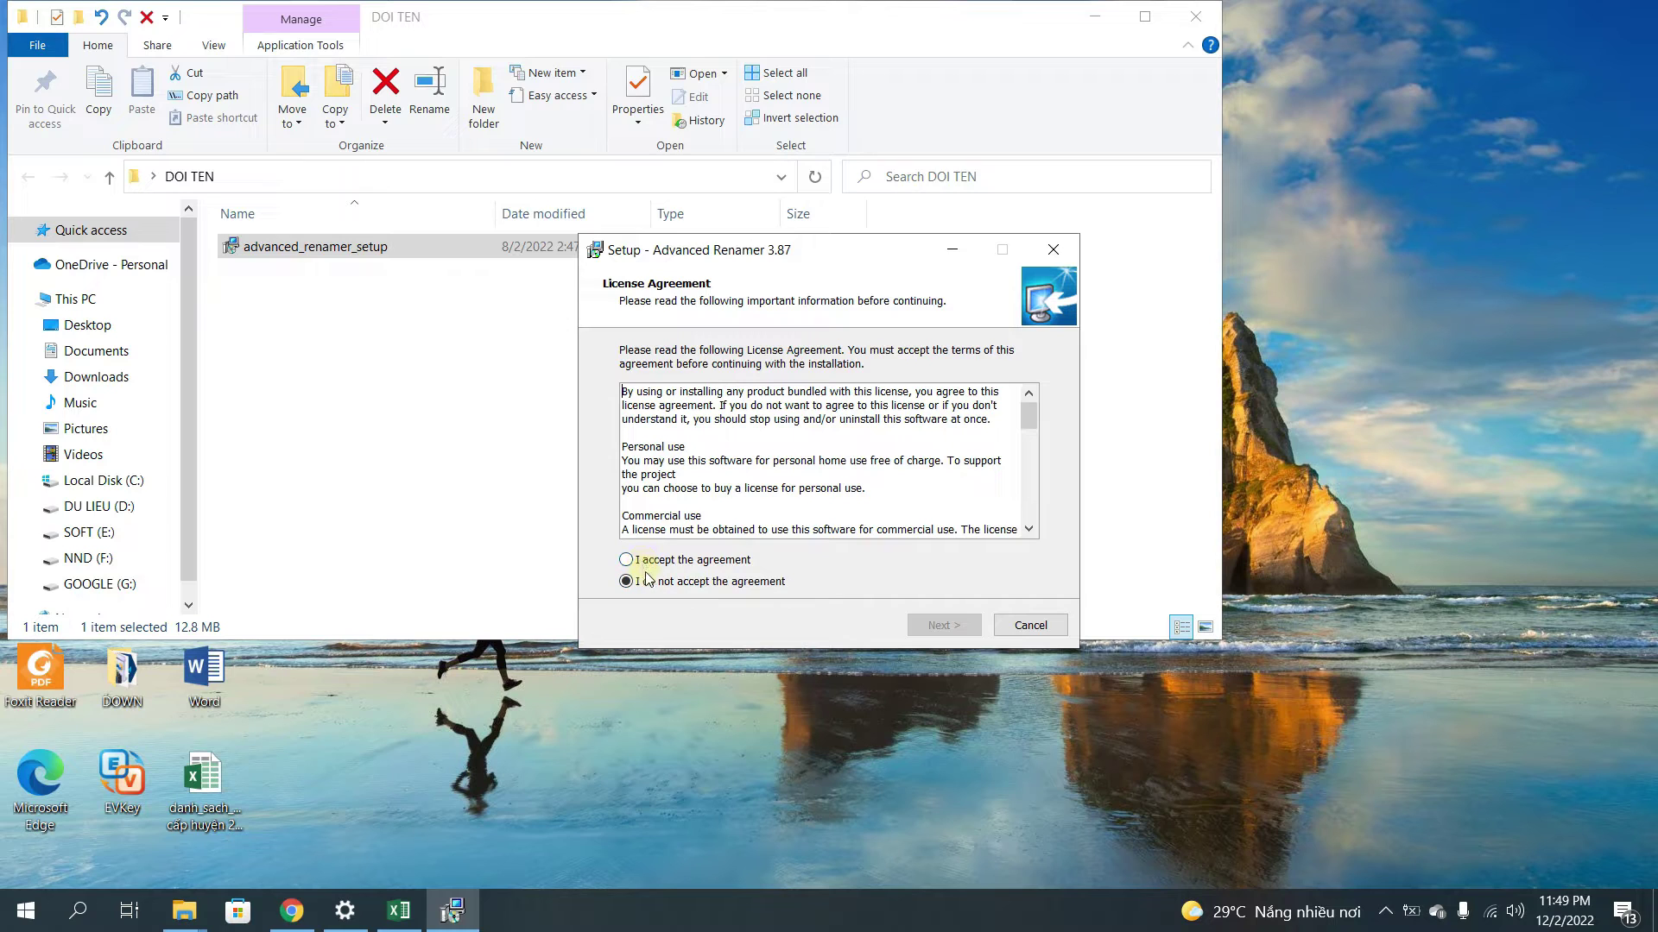
Accept the Advanced Renamer license agreement and continue to the additional tasks.
click(670, 559)
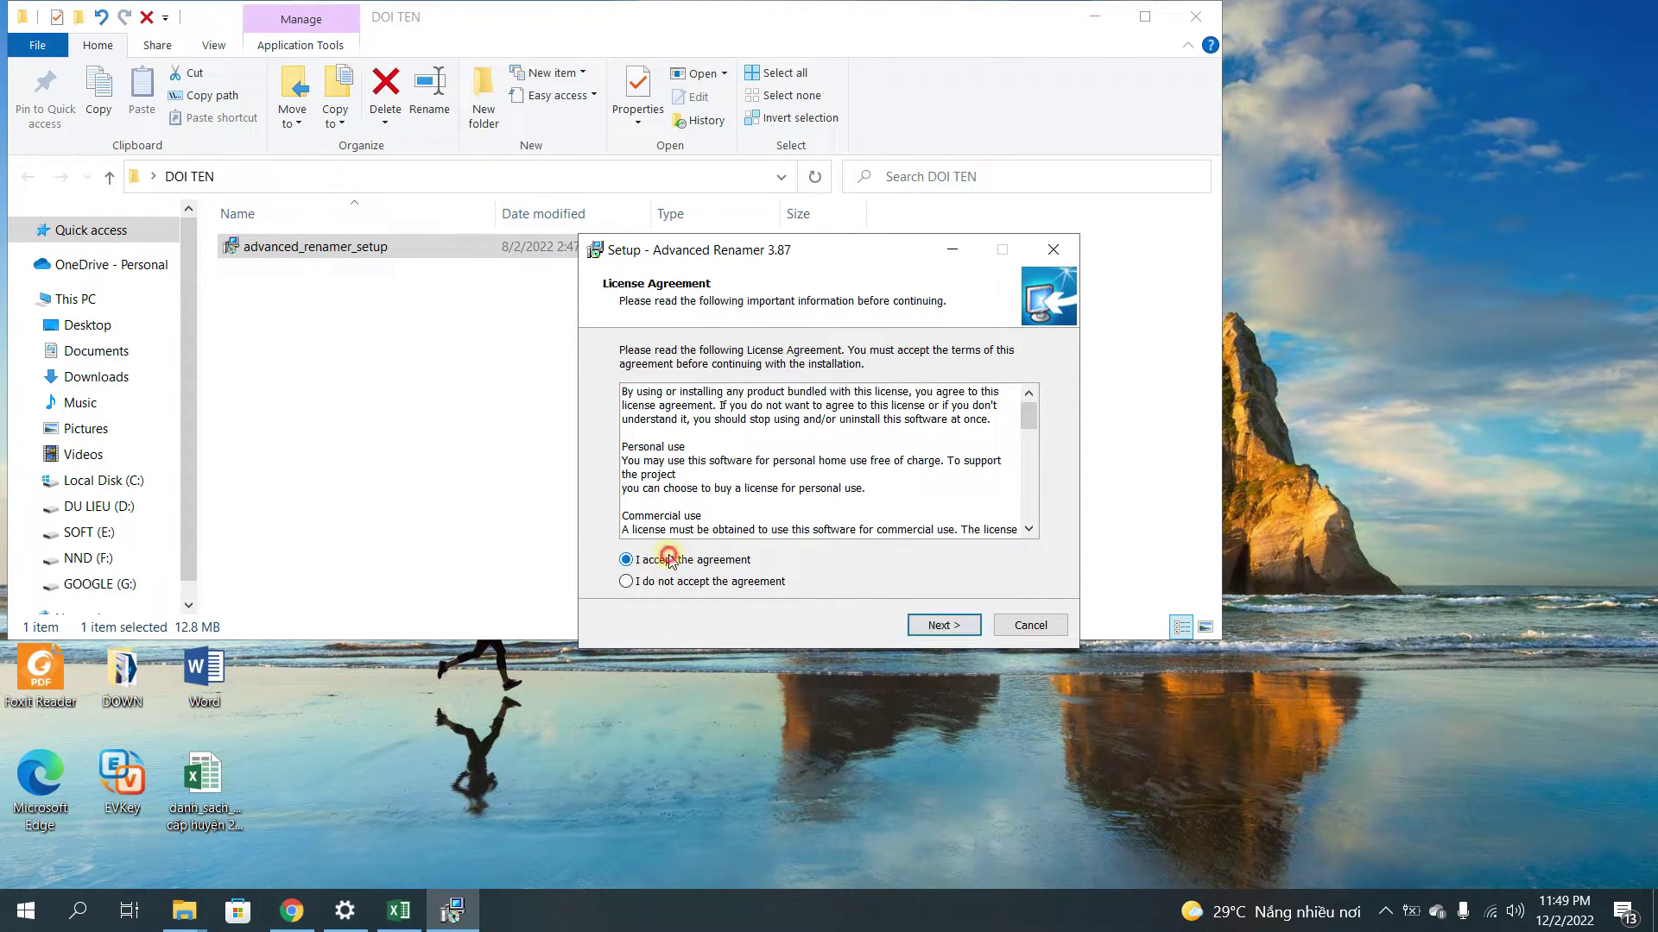
click(661, 581)
click(658, 560)
click(941, 636)
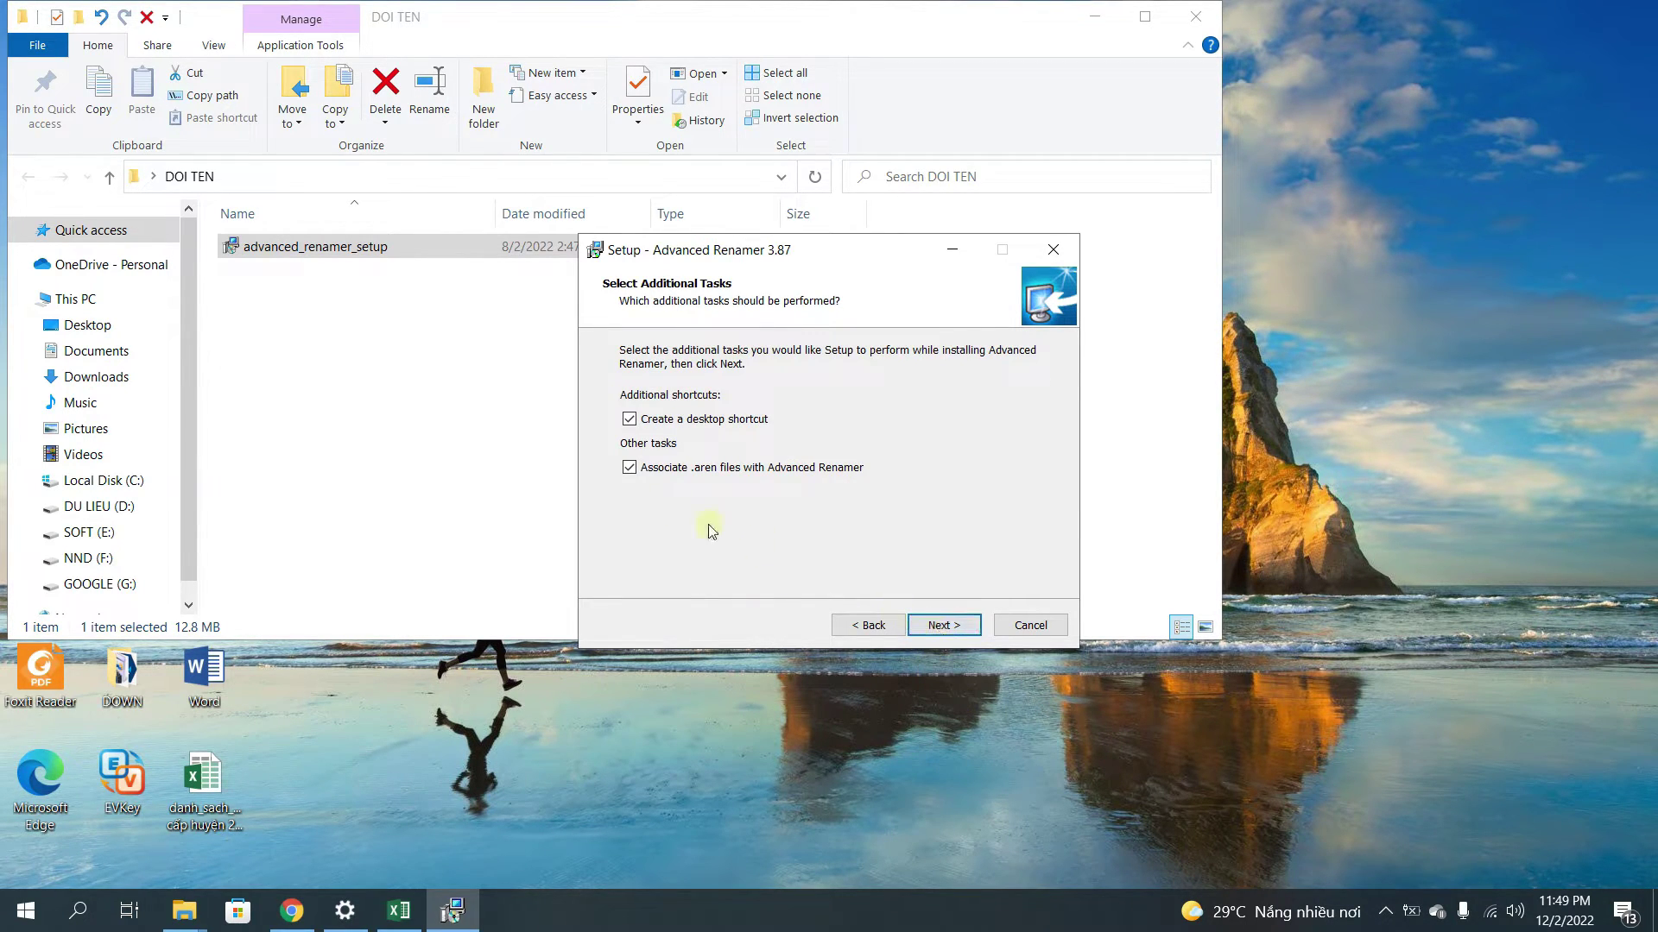
Keep the desktop shortcut and .aren file association selected as additional tasks and proceed to the Ready to Install page.
click(629, 422)
click(629, 419)
click(932, 628)
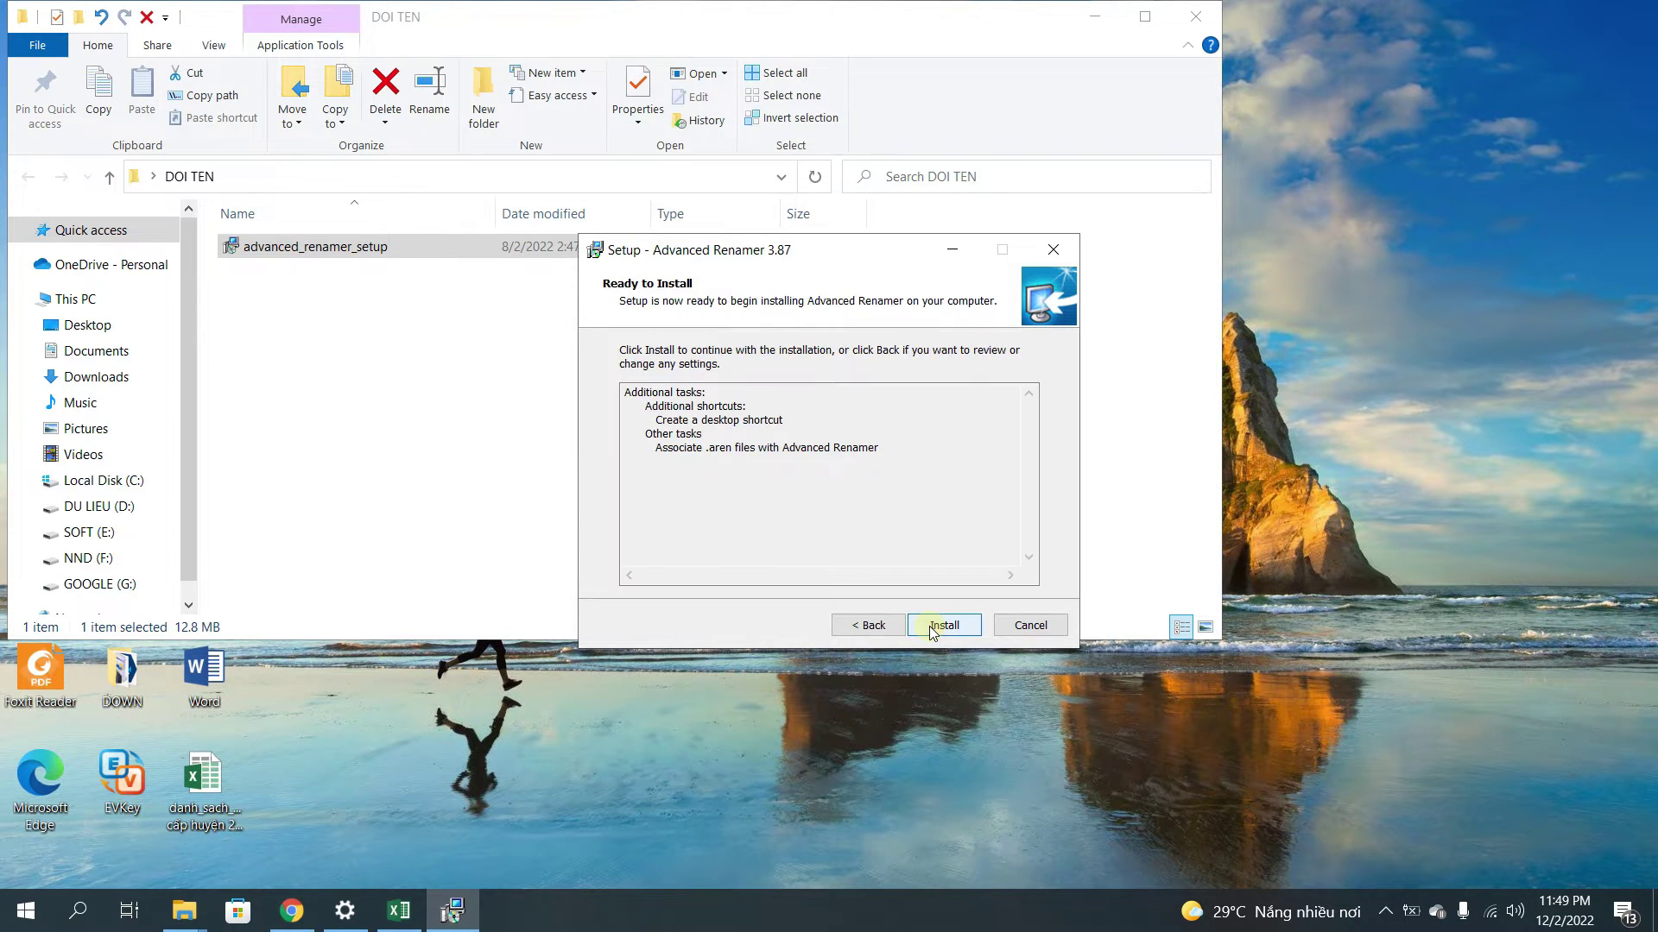
click(863, 625)
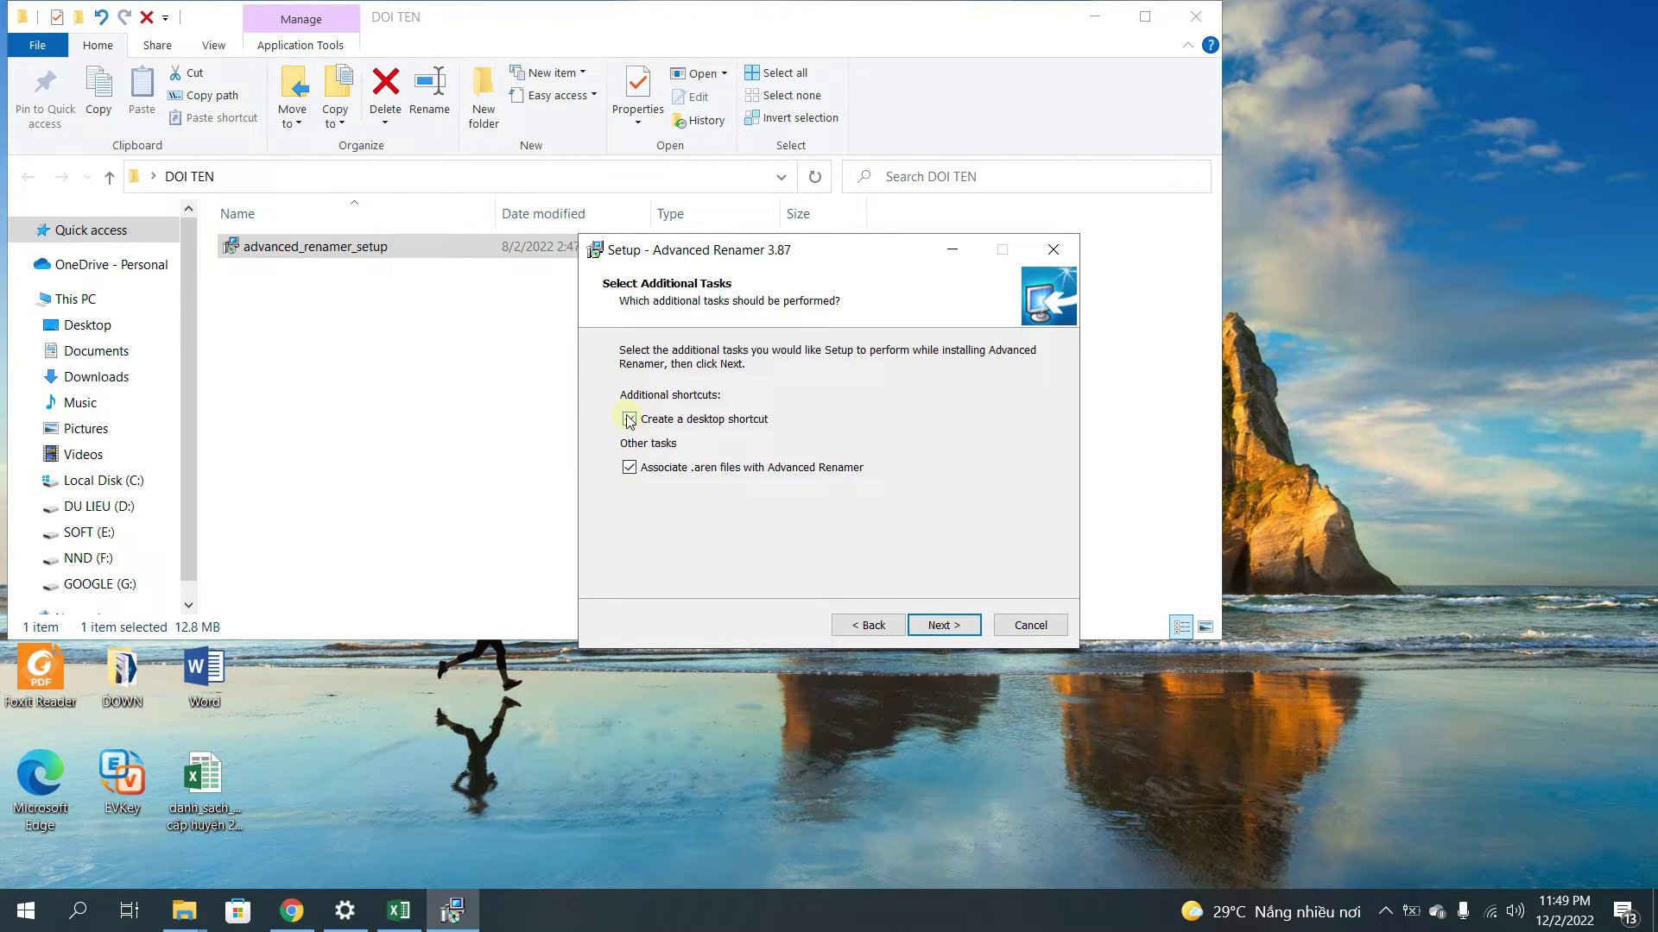
click(947, 627)
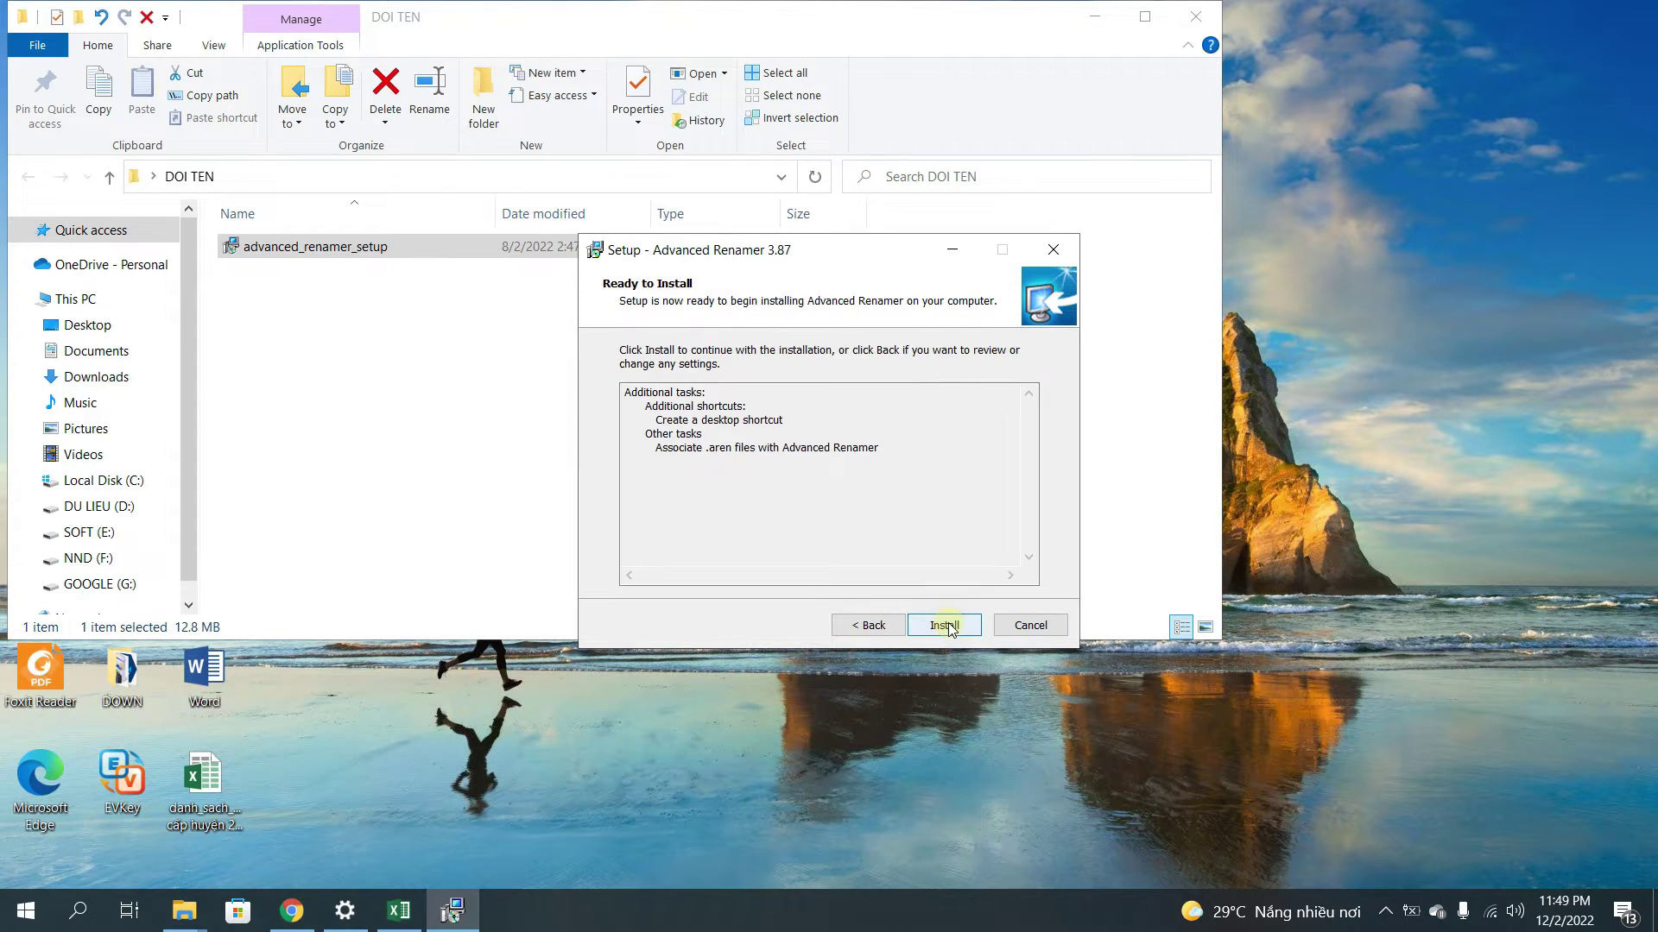
Install Advanced Renamer, finish setup with the launch option enabled, and close the launched program.
click(943, 625)
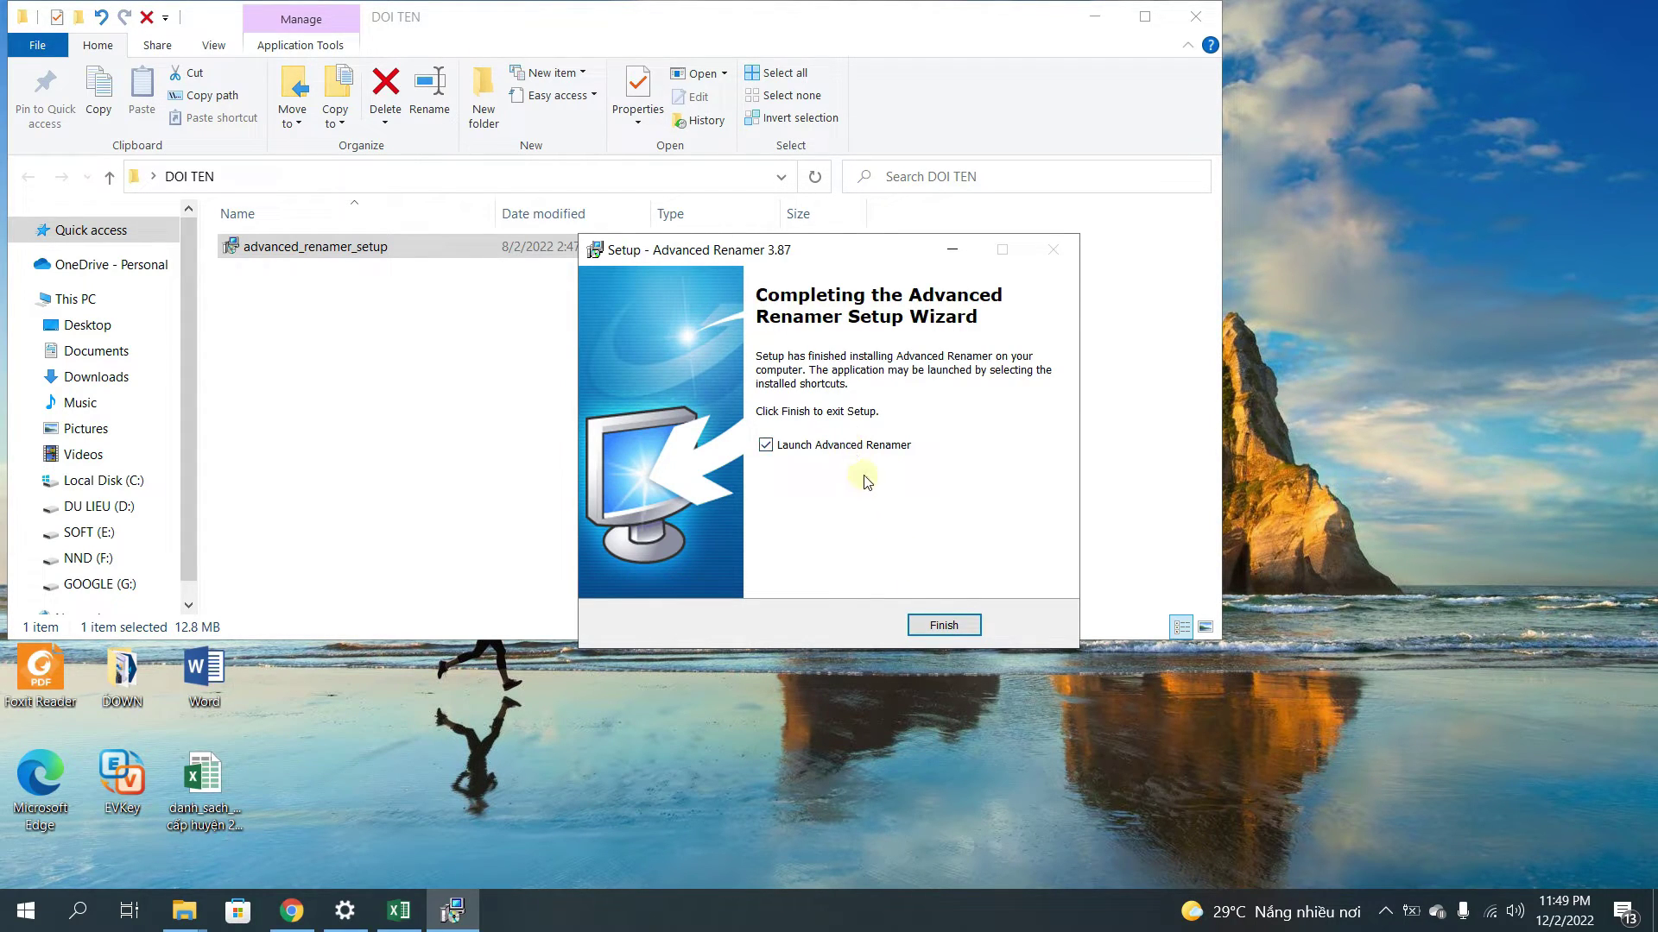
click(941, 624)
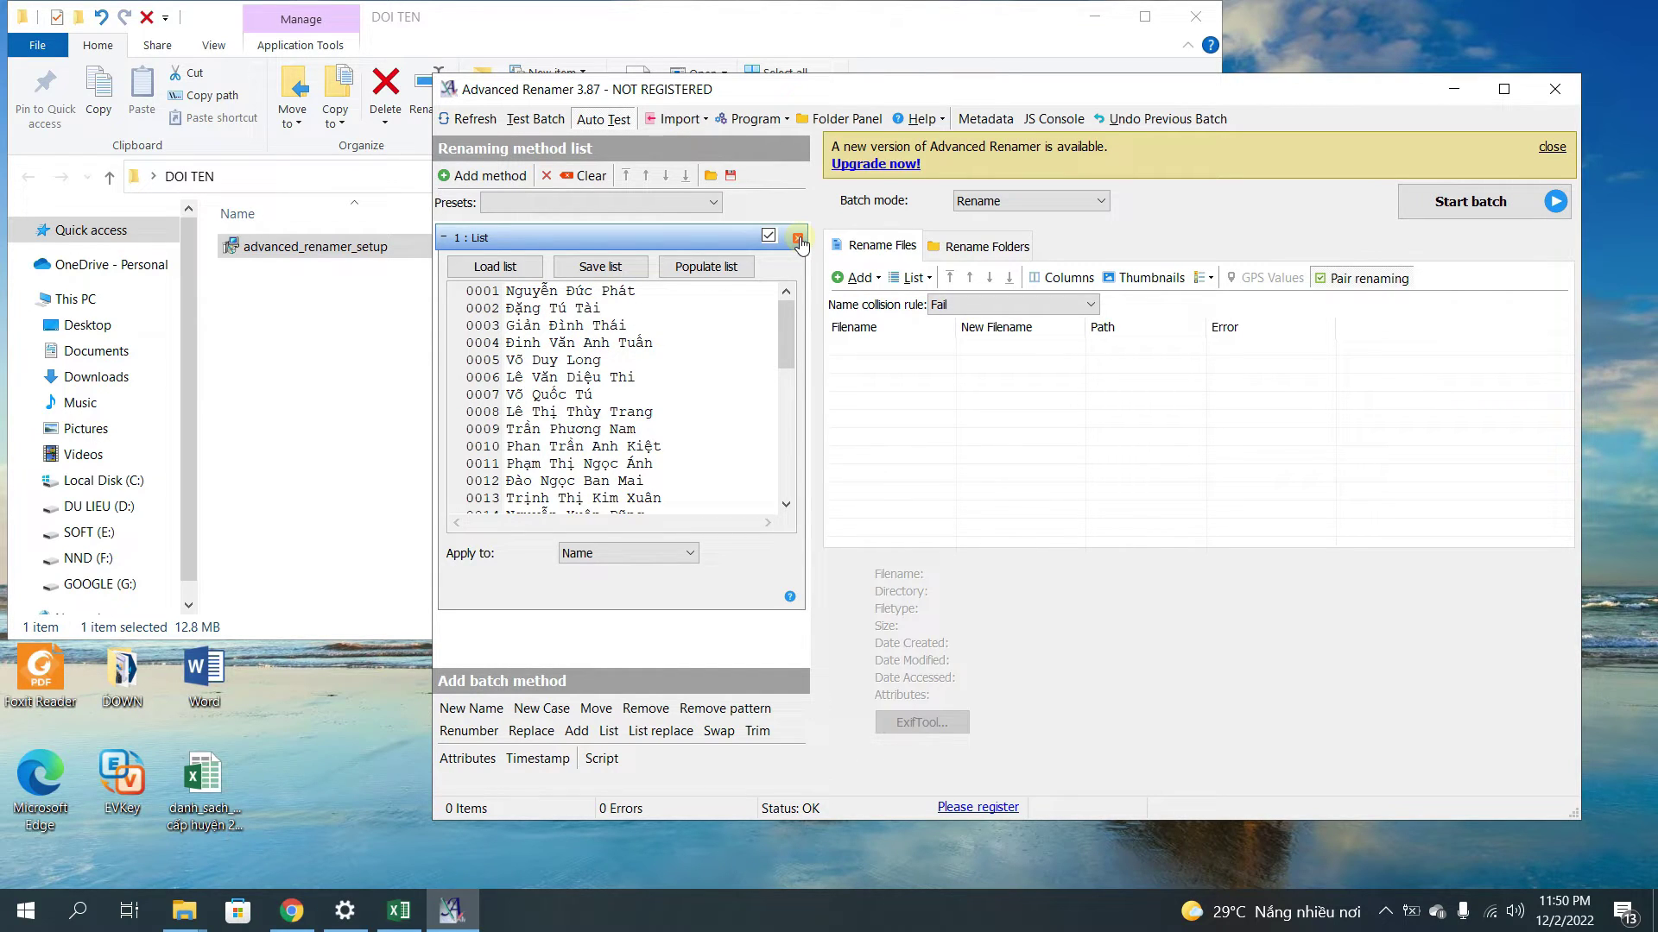
click(1555, 90)
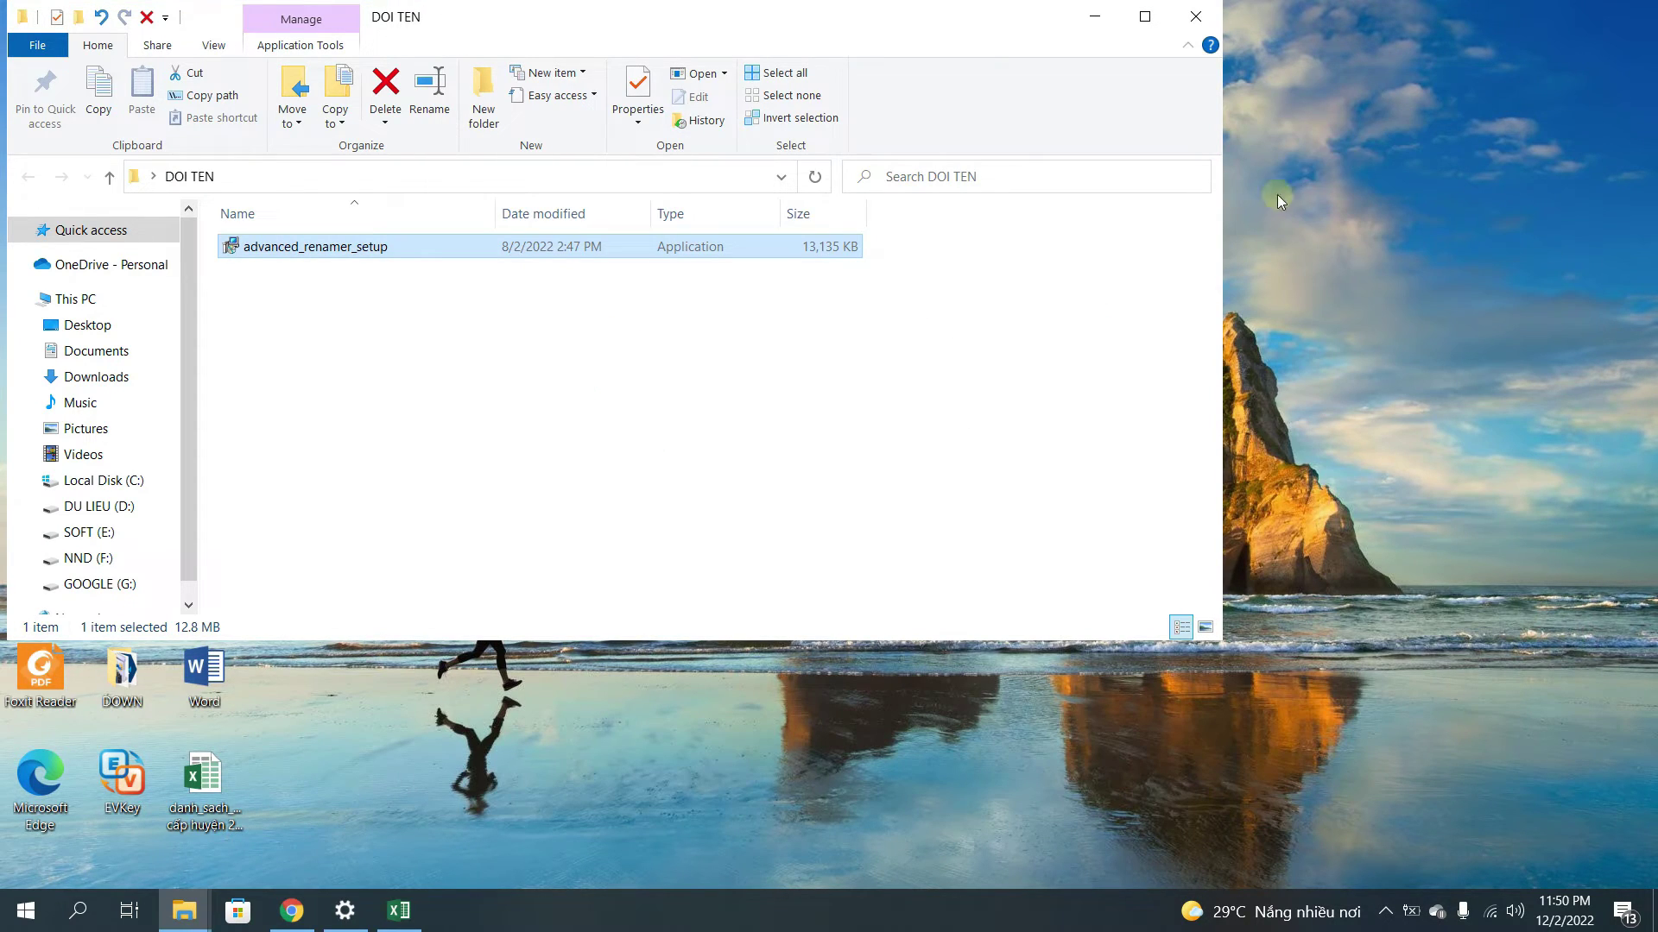
Close the DOI TEN folder and move the Advanced Renamer shortcut to an empty area of the desktop beside the icon columns.
click(1198, 17)
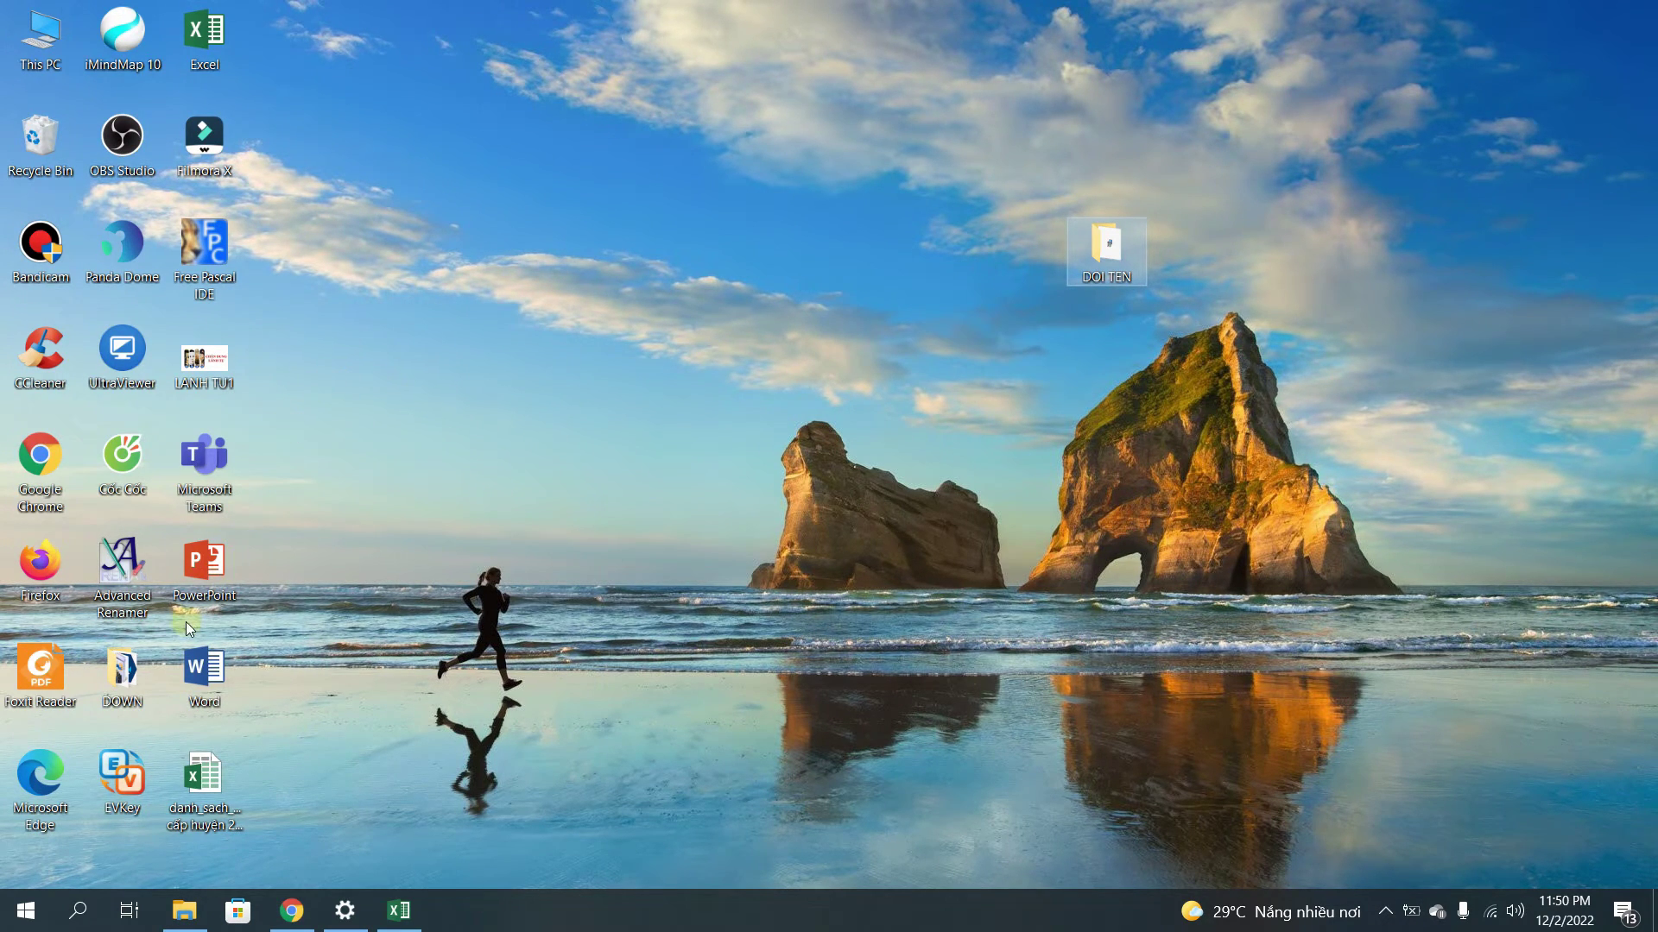
drag(160, 604, 413, 281)
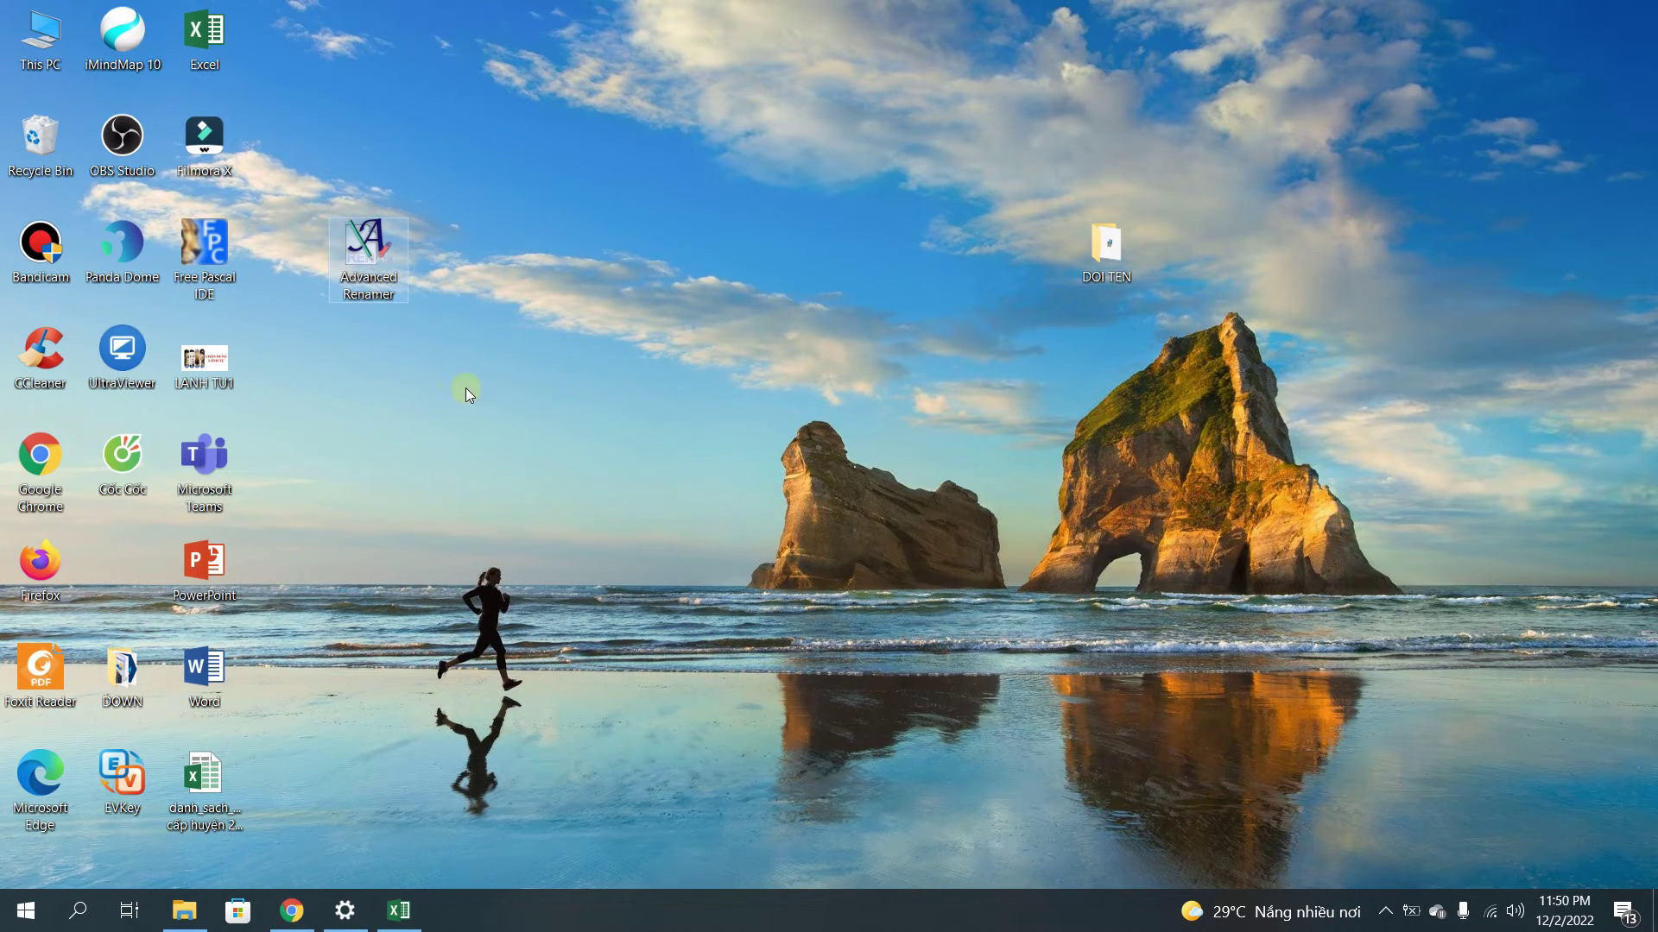
click(446, 163)
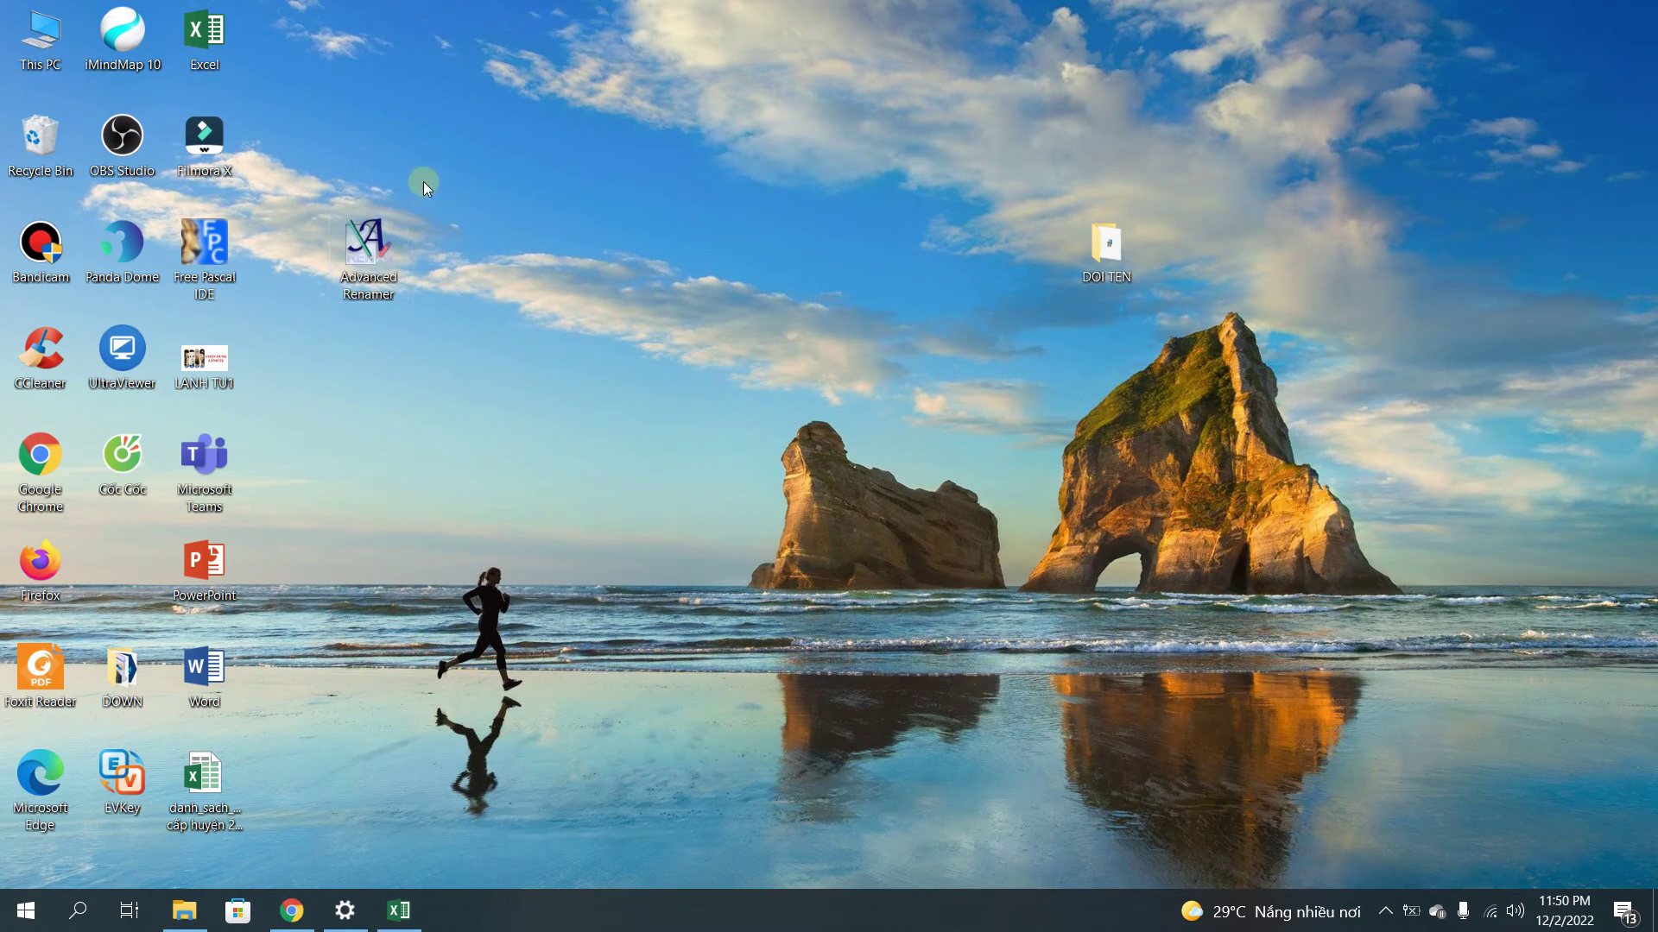